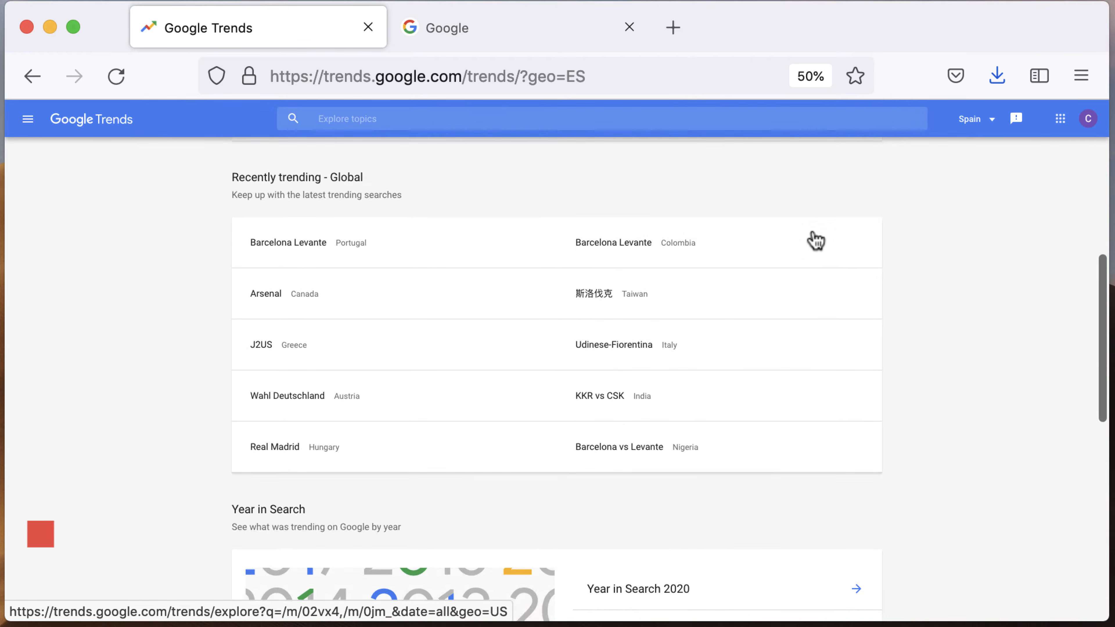
# Browse the Google Trends home page and open the Explore page.
pyautogui.scroll(-5, 816, 241)
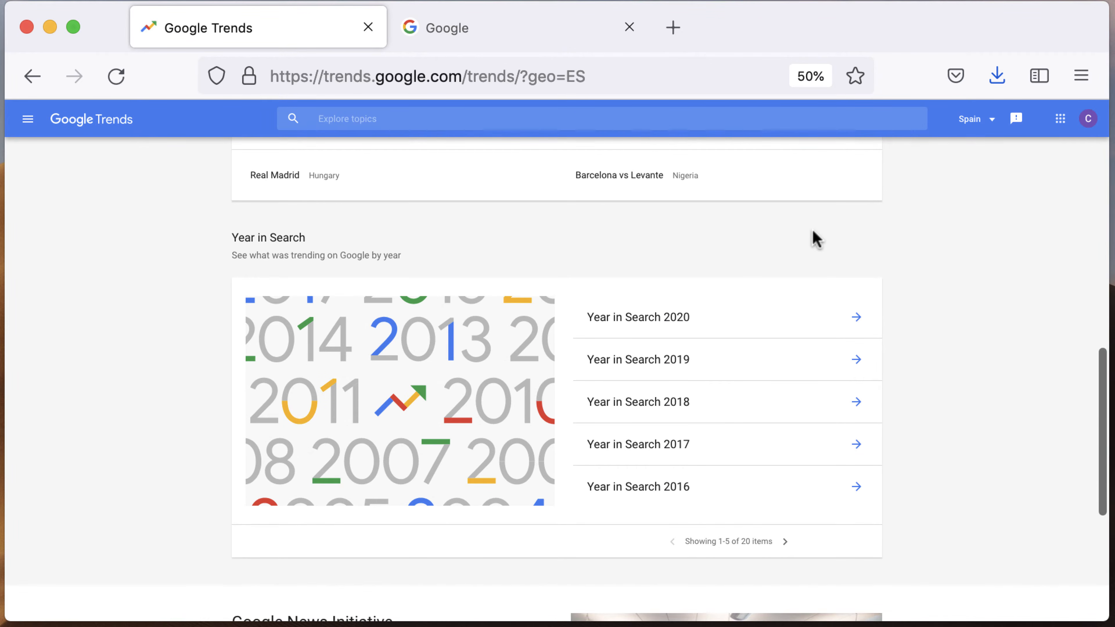
pyautogui.scroll(15, 815, 239)
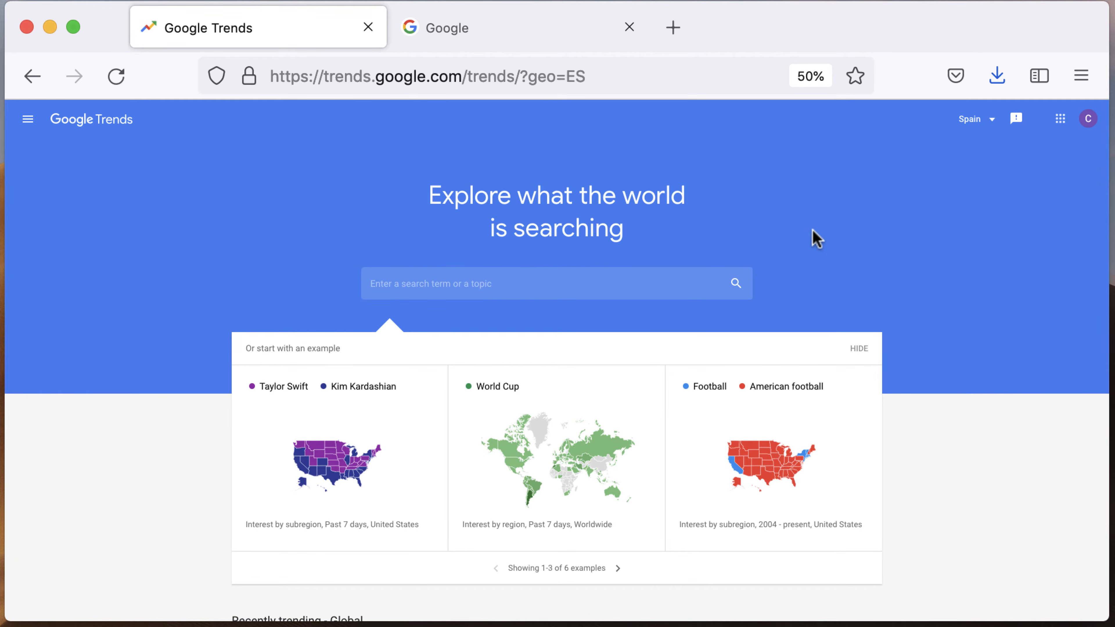
pyautogui.click(28, 119)
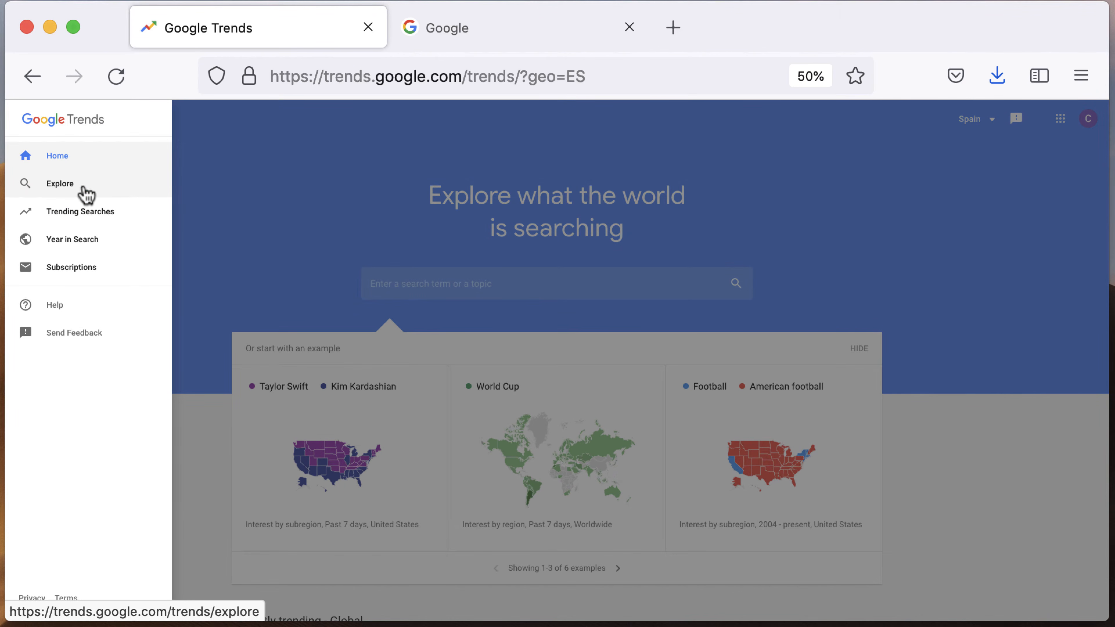
pyautogui.click(86, 191)
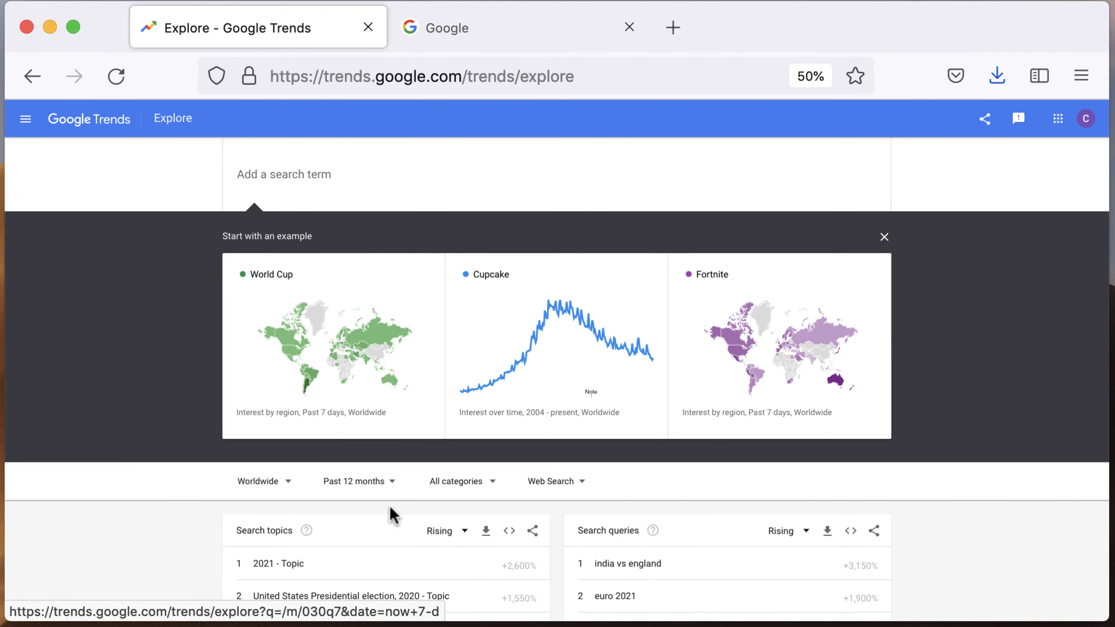
# Set the Explore time range to 2004 - present.
pyautogui.click(369, 485)
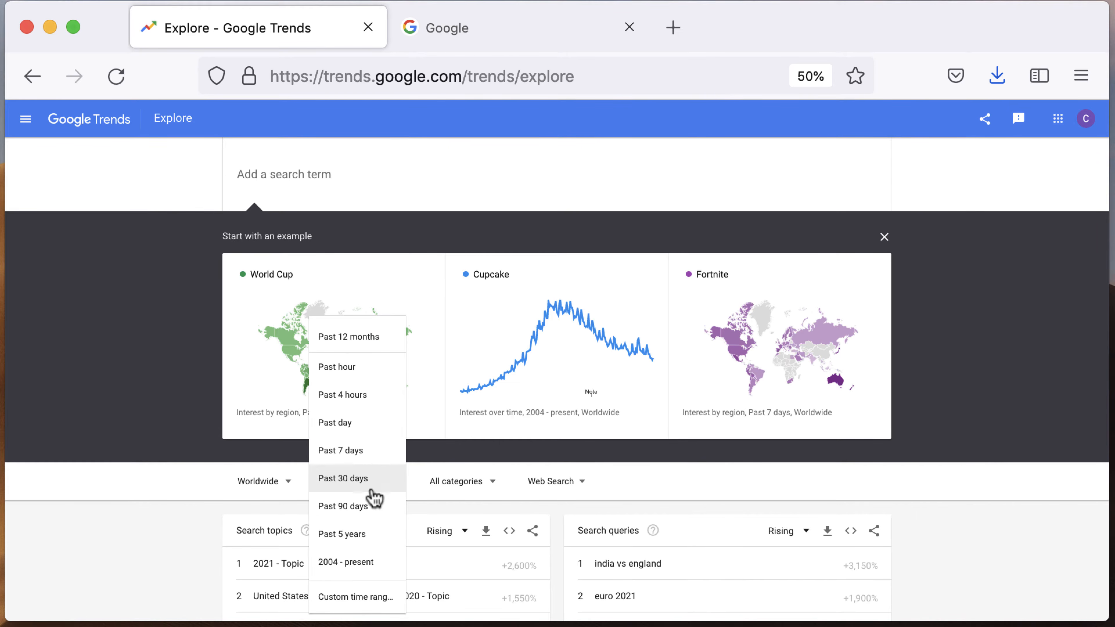
pyautogui.click(327, 563)
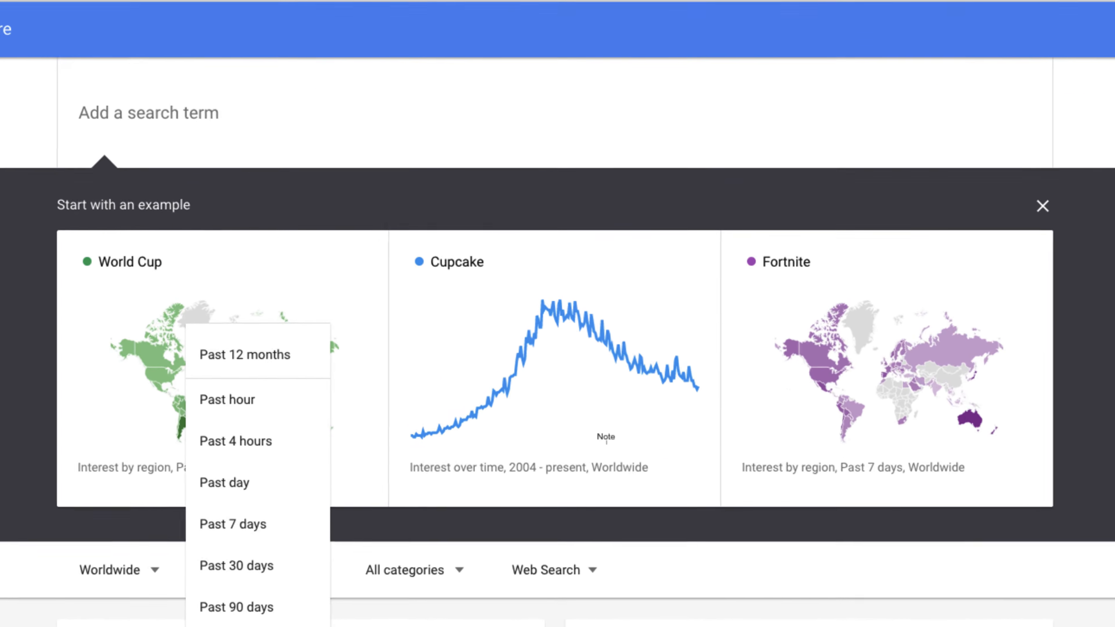
pyautogui.click(237, 621)
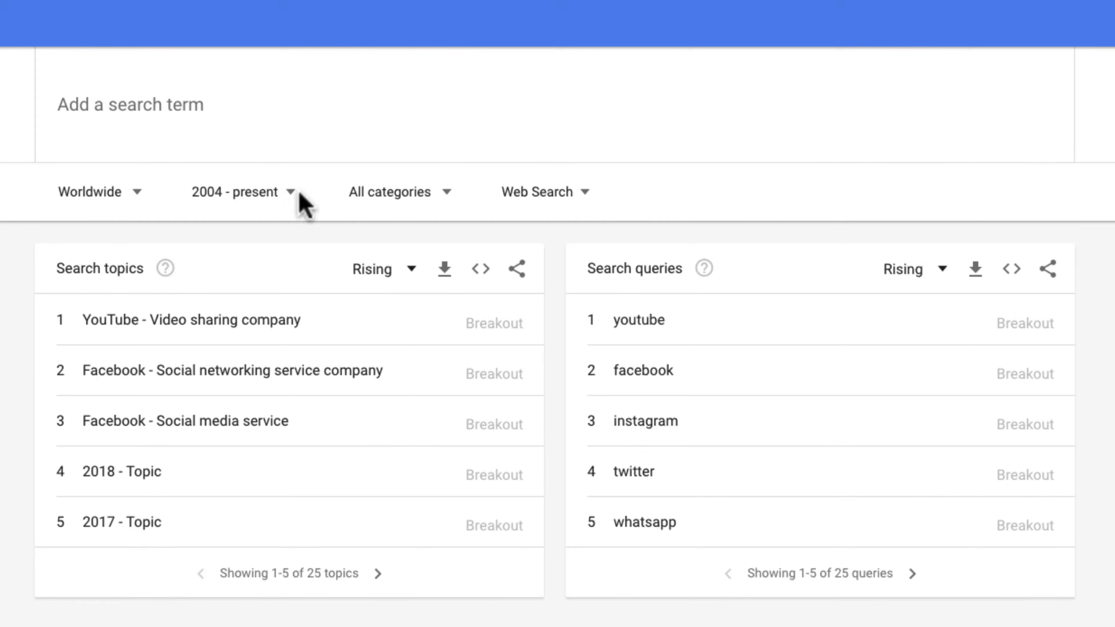
# Compare search interest for the topics Lionel Messi (Argentine footballer) and Cristiano Ronaldo (Portuguese footballer).
pyautogui.click(182, 106)
pyautogui.write('messi')
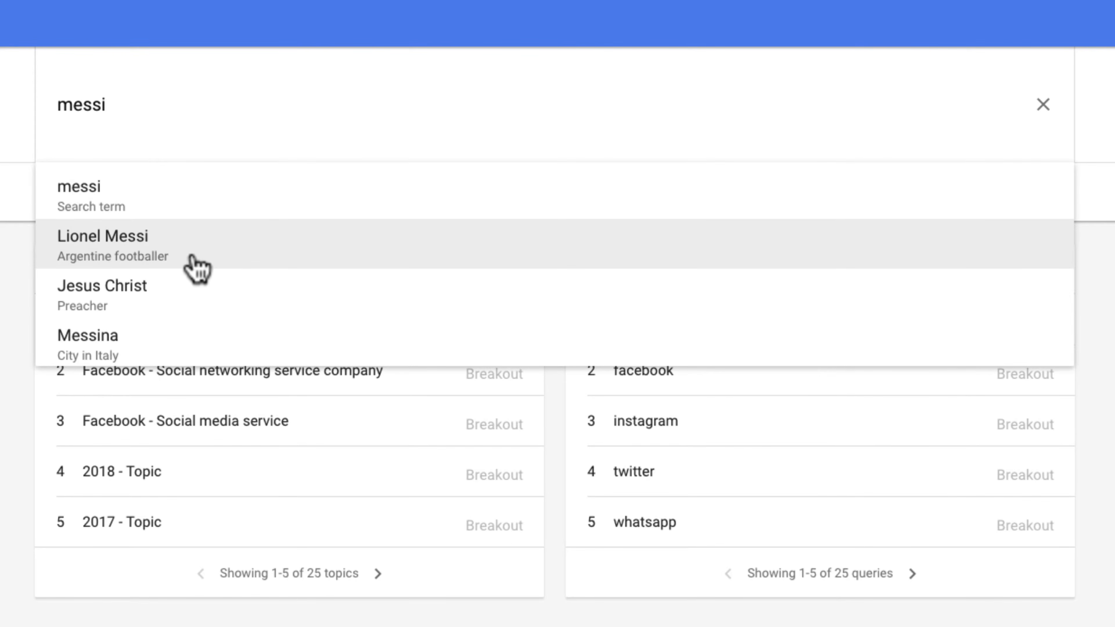
pyautogui.click(197, 269)
pyautogui.click(695, 107)
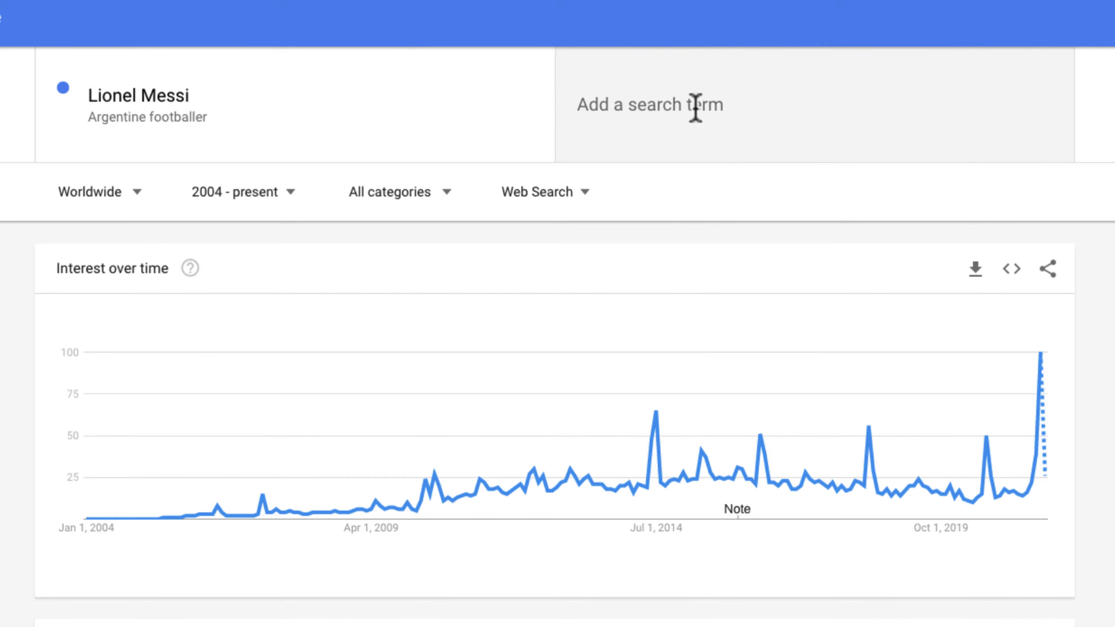
pyautogui.write('cristiano ronal')
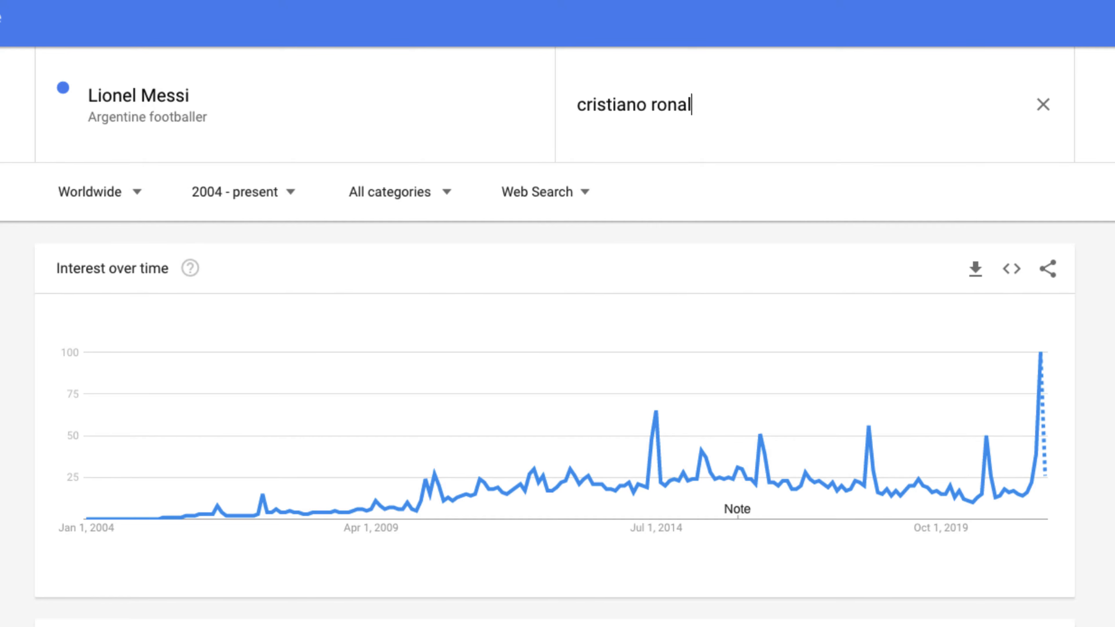
pyautogui.write('do')
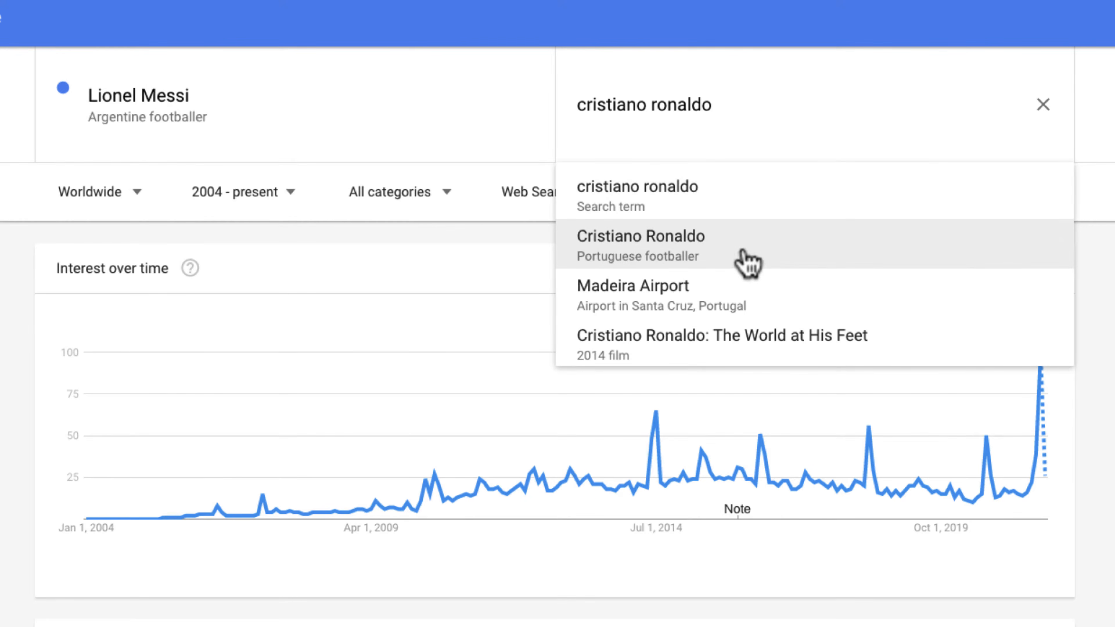
pyautogui.click(747, 264)
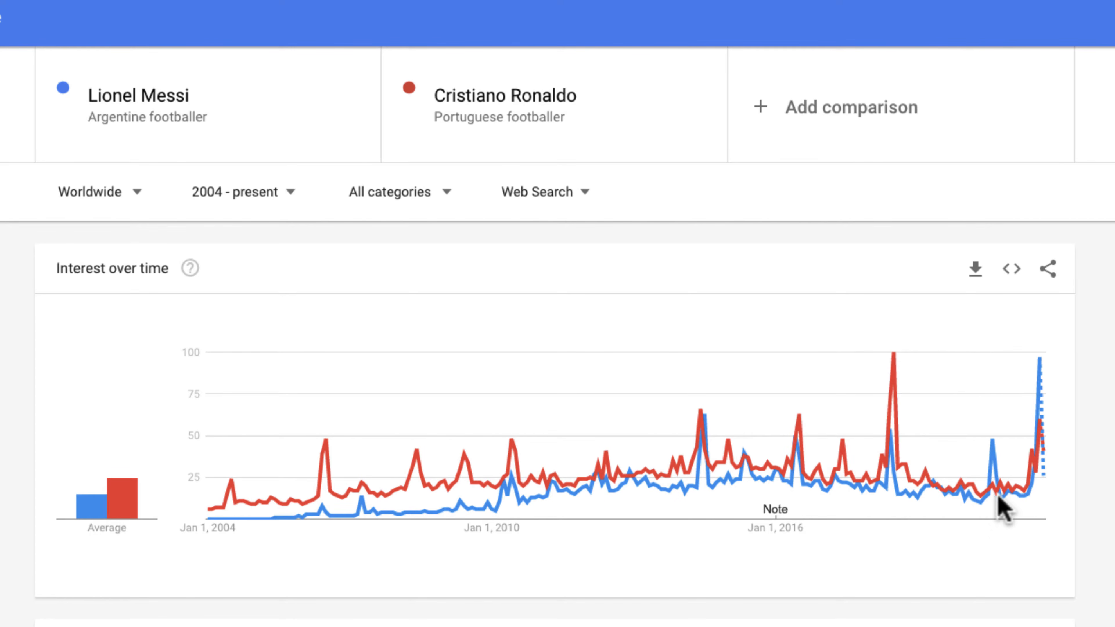
# Inspect points along the interest-over-time chart and narrow the comparison's time range to Past 5 years.
pyautogui.moveTo(990, 494)
pyautogui.moveTo(278, 516)
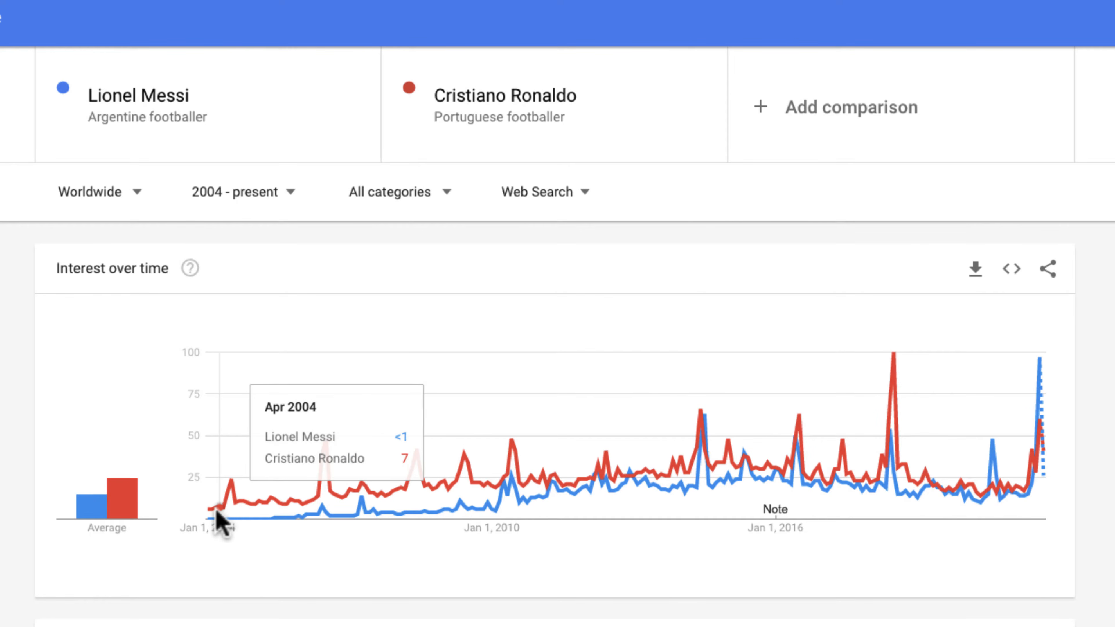
pyautogui.moveTo(208, 510)
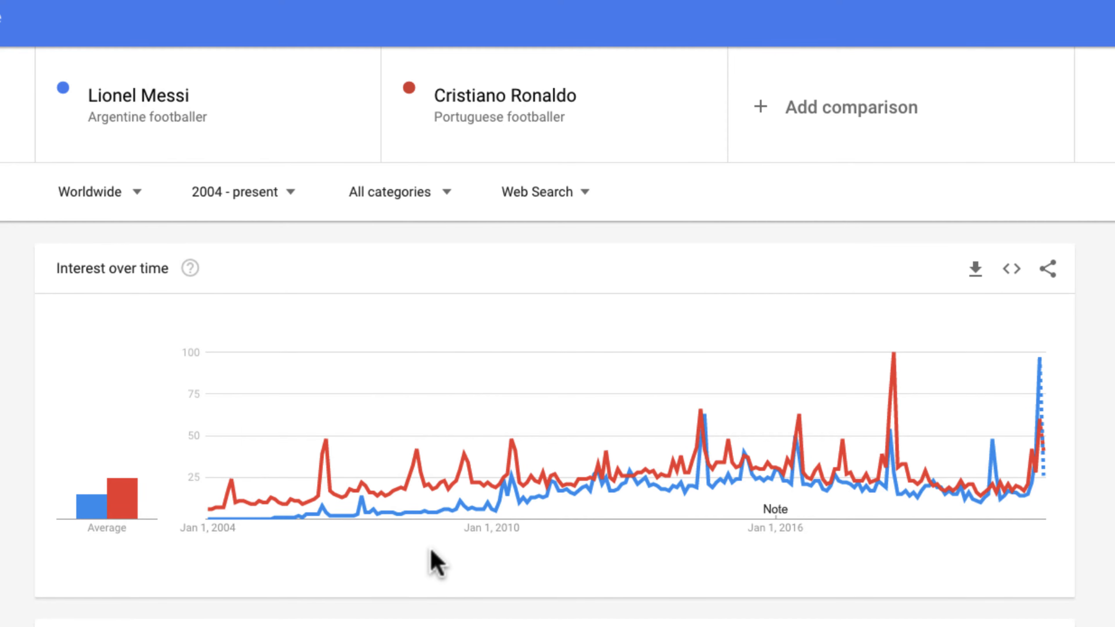
pyautogui.click(265, 198)
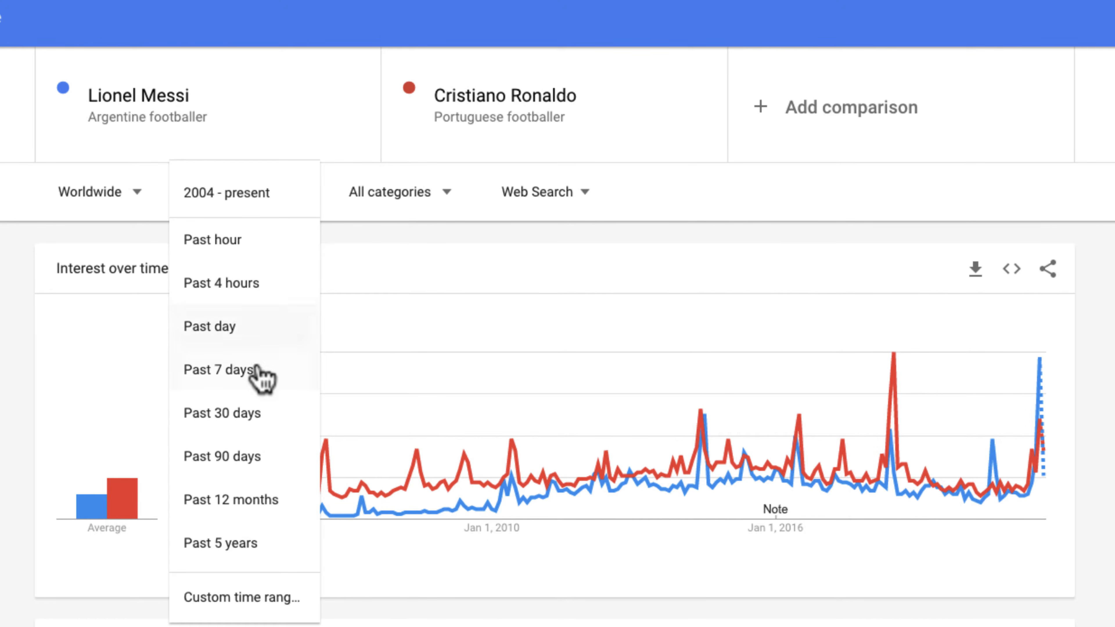
pyautogui.click(263, 555)
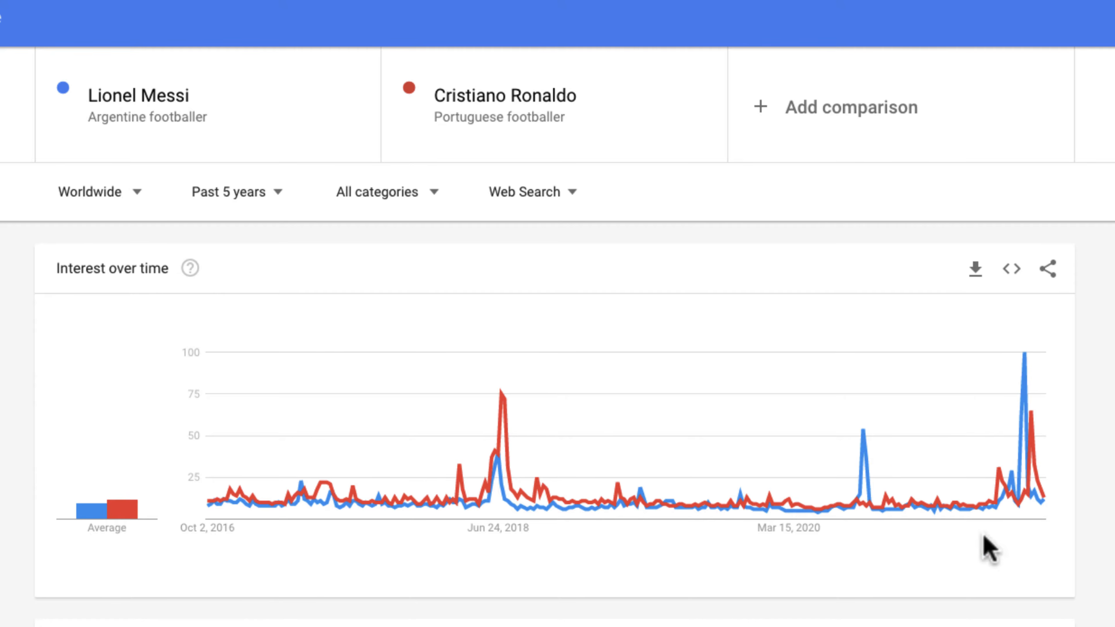
# Inspect the most recent Messi peak, and view the comparison over Past 12 months and over Past 90 days.
pyautogui.moveTo(1020, 468)
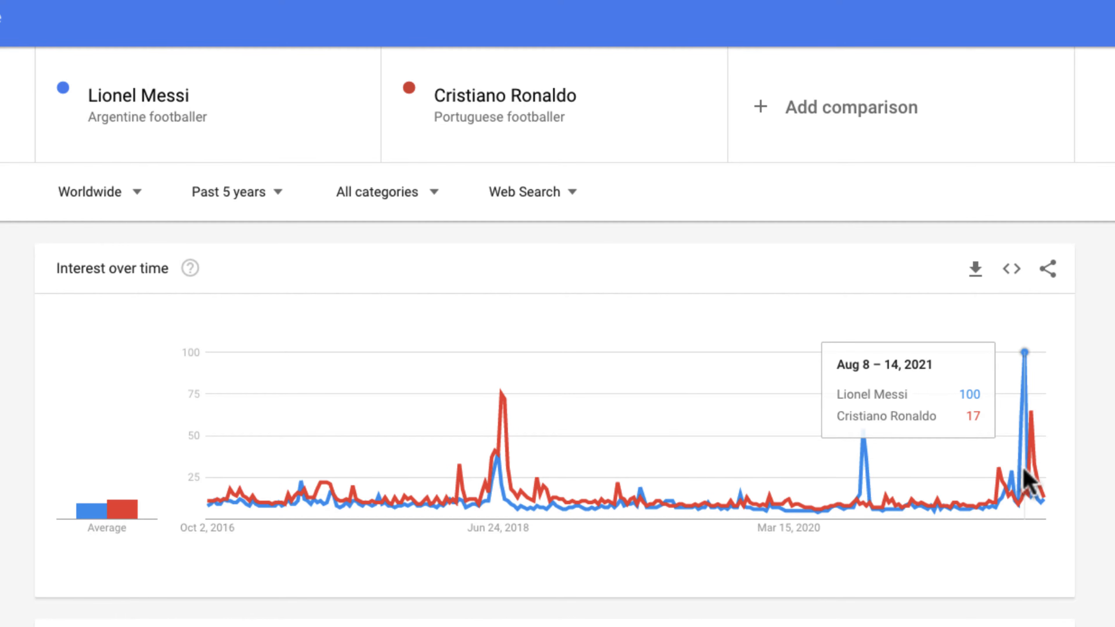
pyautogui.click(246, 196)
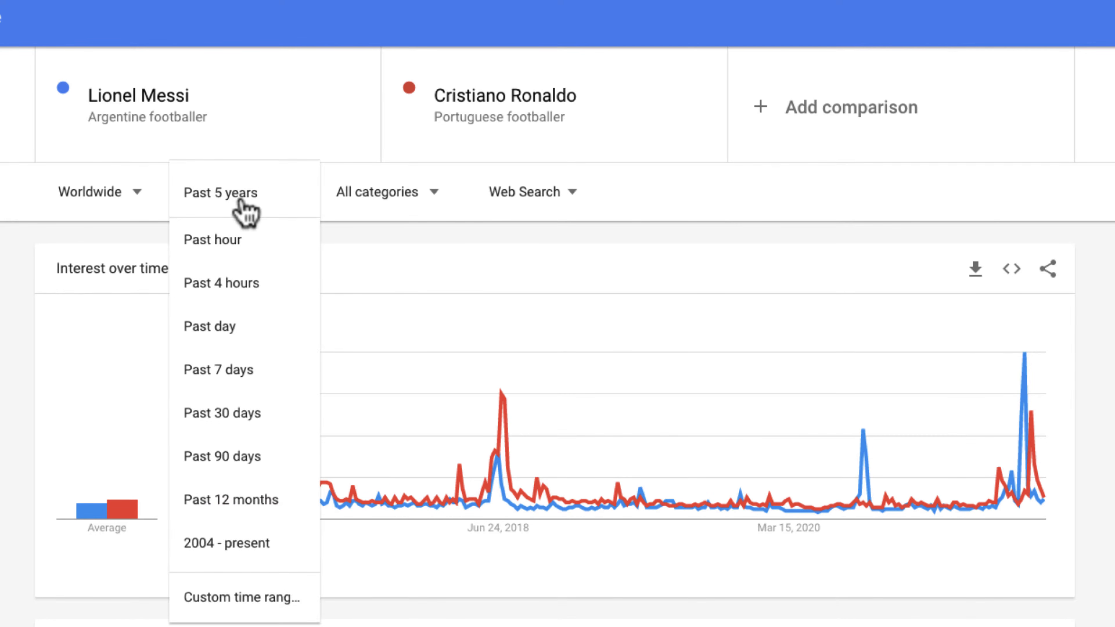
pyautogui.click(273, 504)
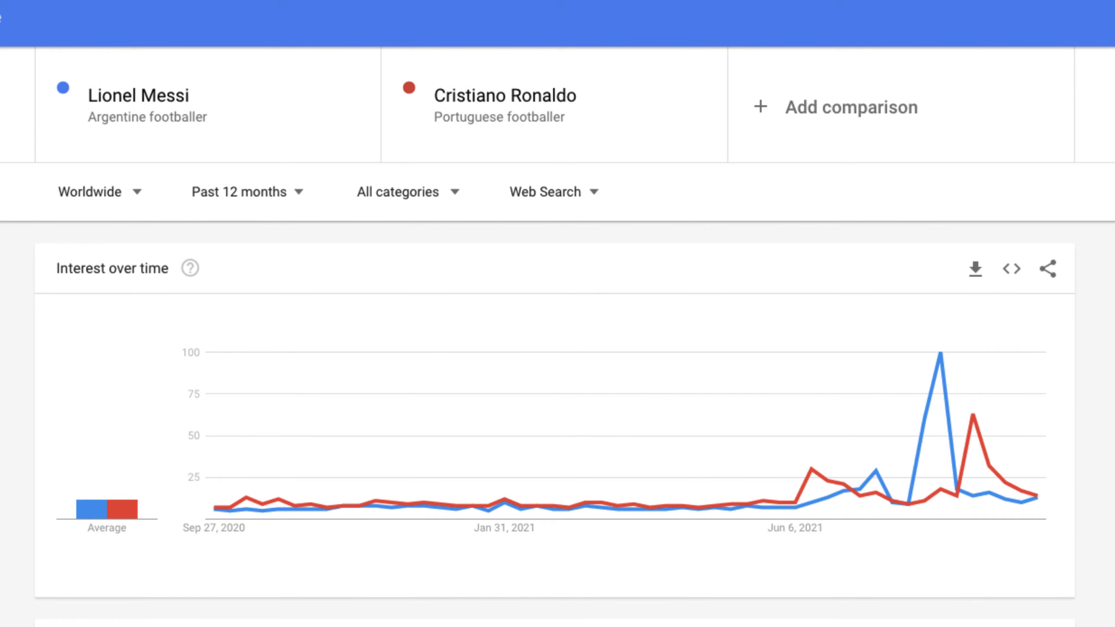
pyautogui.click(250, 200)
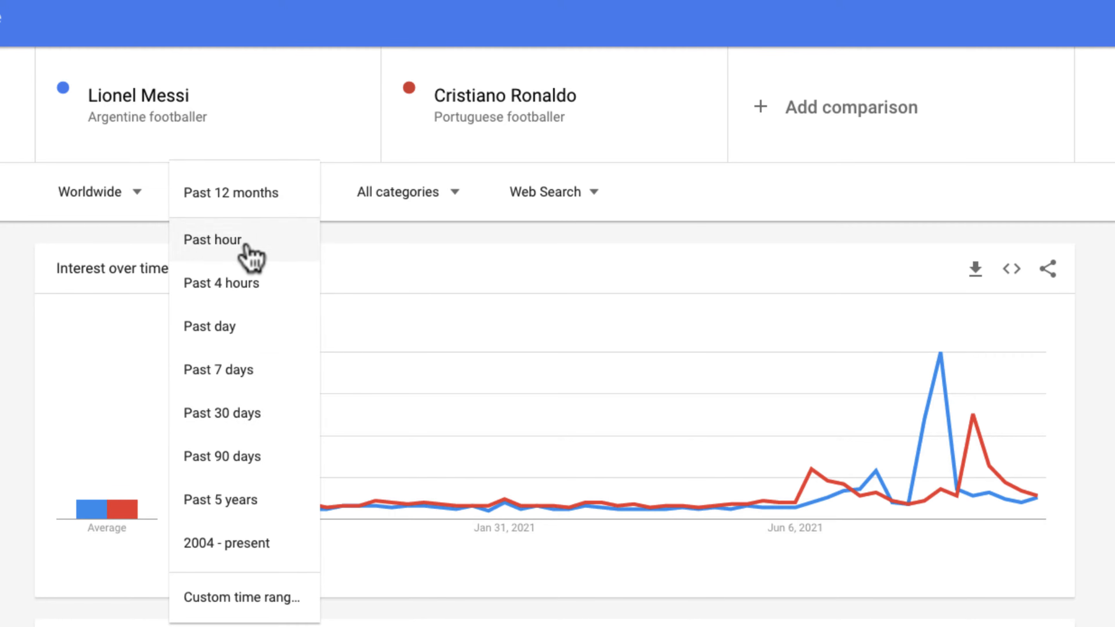
pyautogui.click(277, 457)
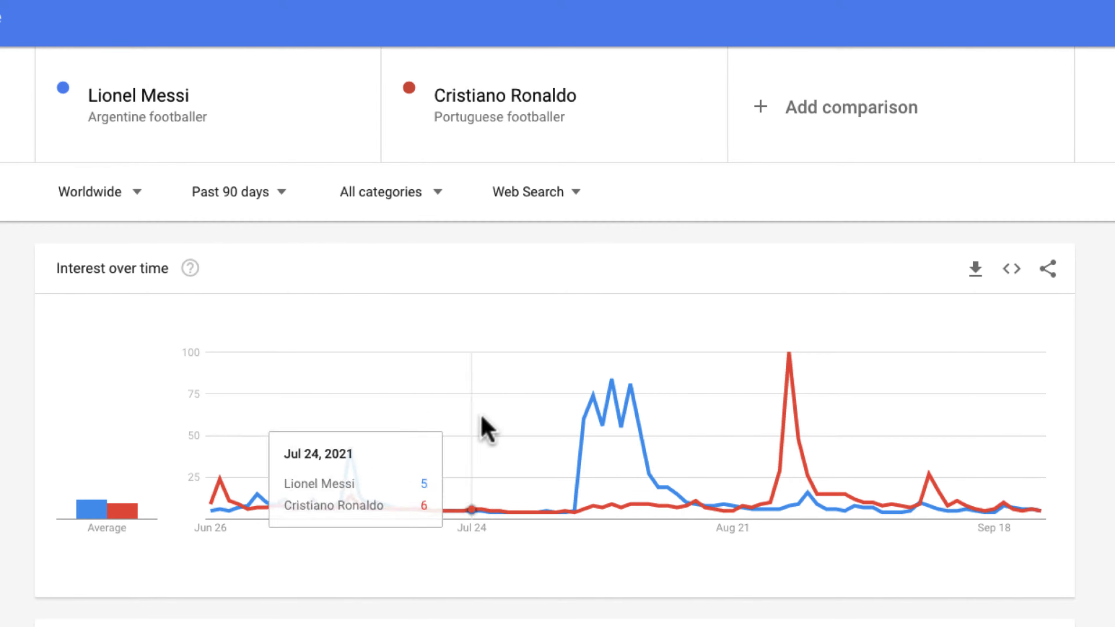
# Inspect the 90-day chart's peaks, and view the comparison over Past 30 days and over Past 7 days.
pyautogui.moveTo(592, 446)
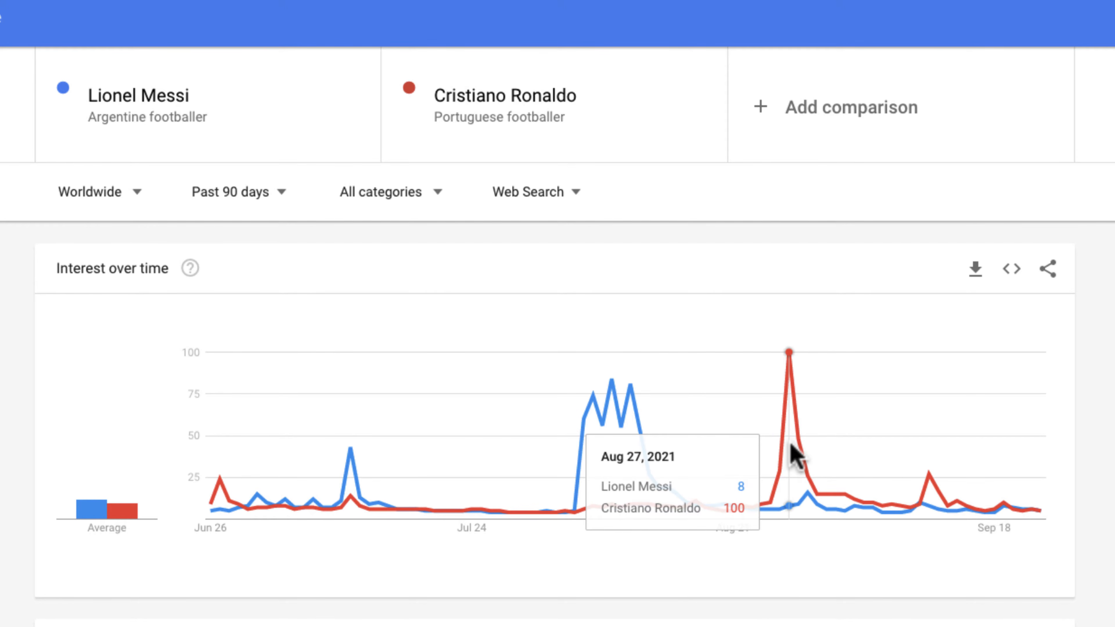
pyautogui.click(263, 195)
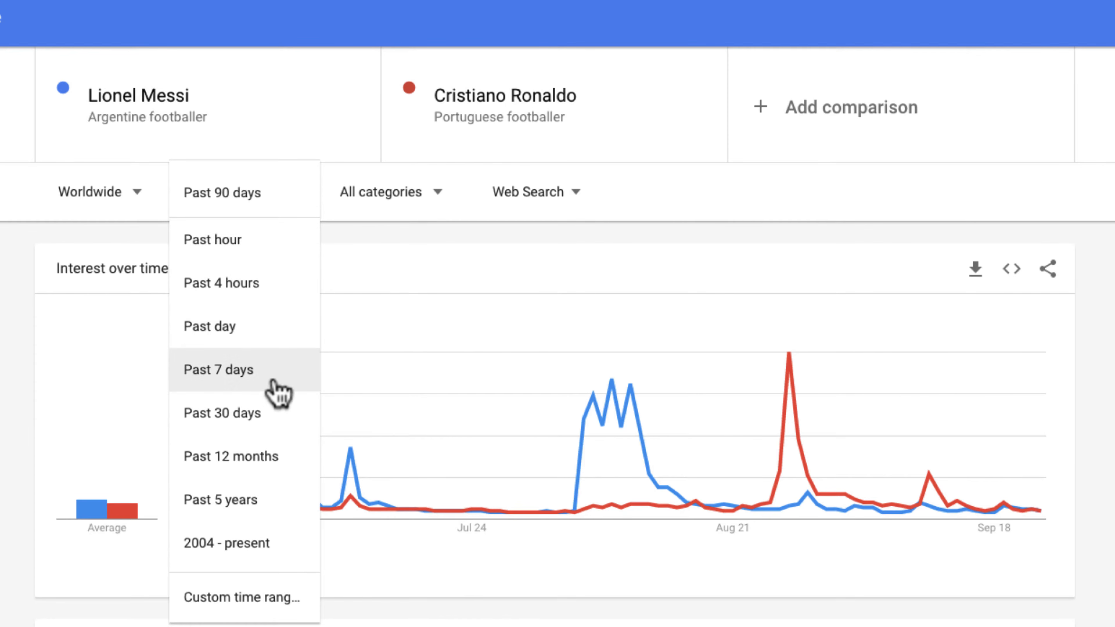
pyautogui.click(275, 414)
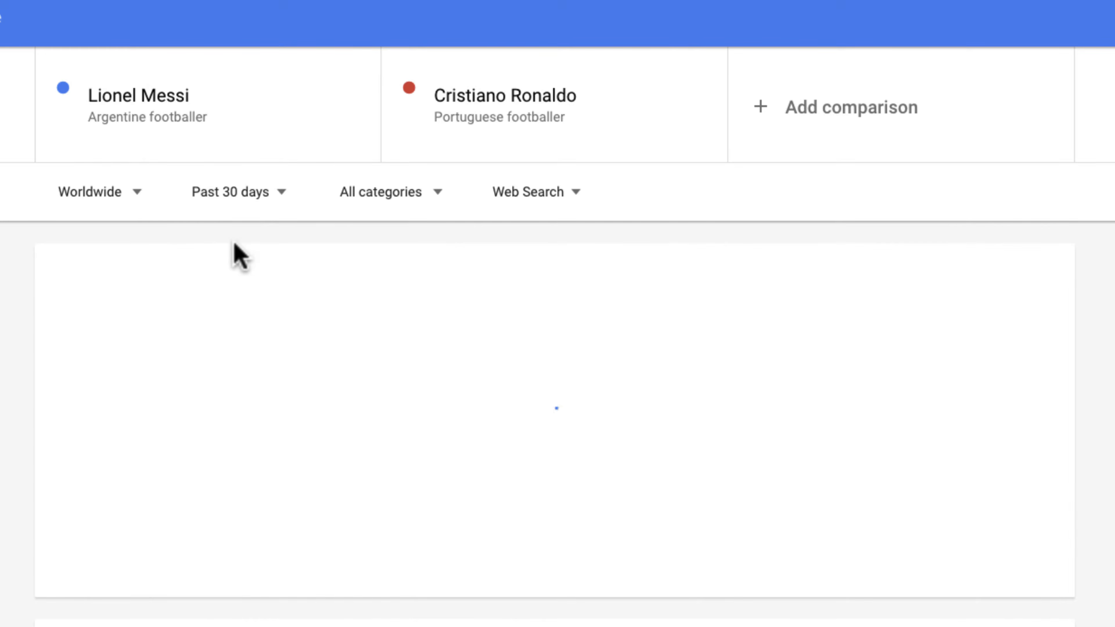
pyautogui.click(232, 197)
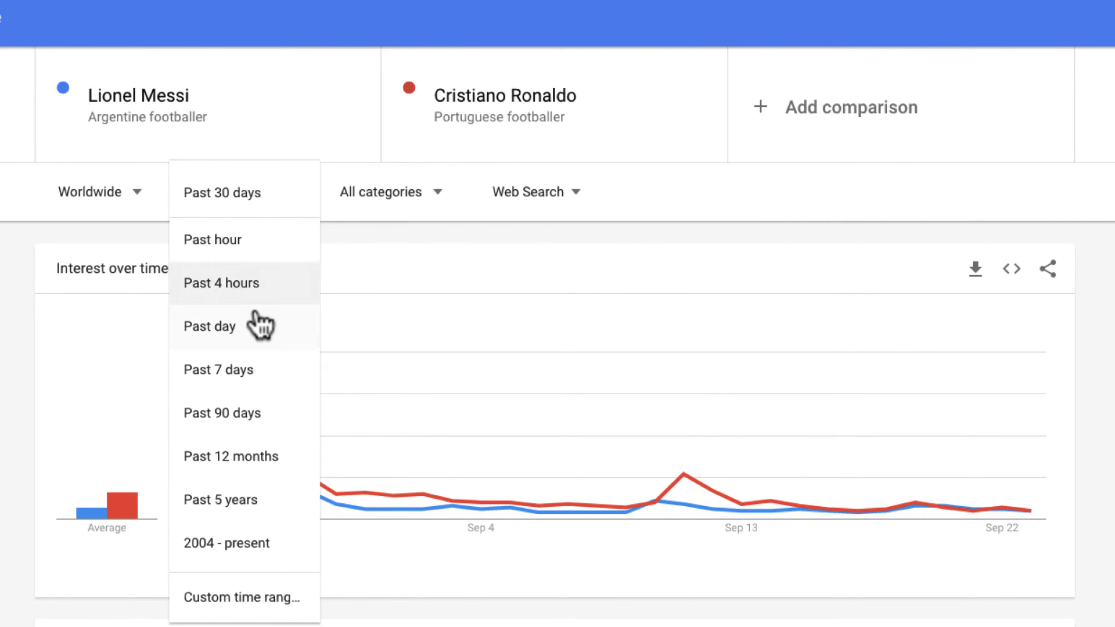
pyautogui.click(281, 373)
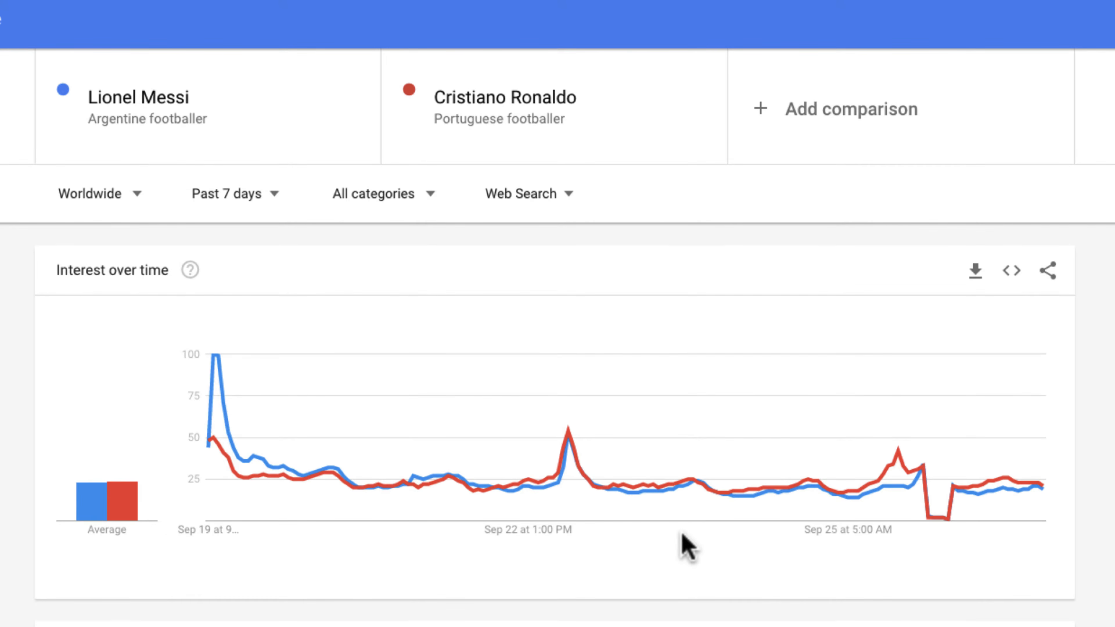
# Inspect the dip in the 7-day chart, and view the comparison over Past day and over Past 4 hours.
pyautogui.moveTo(942, 517)
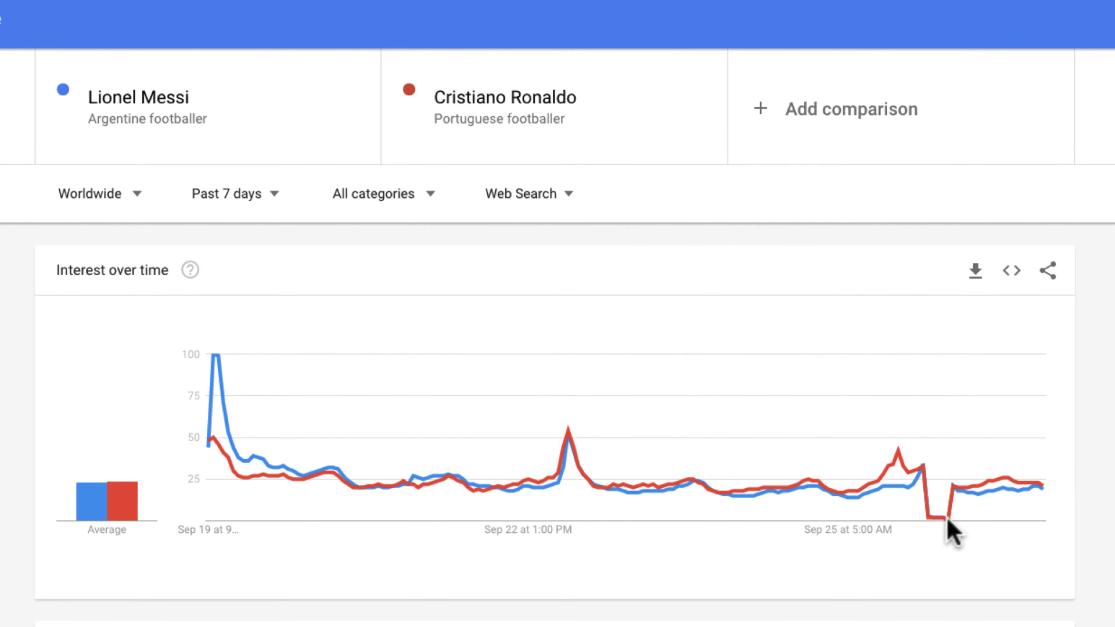
pyautogui.click(215, 204)
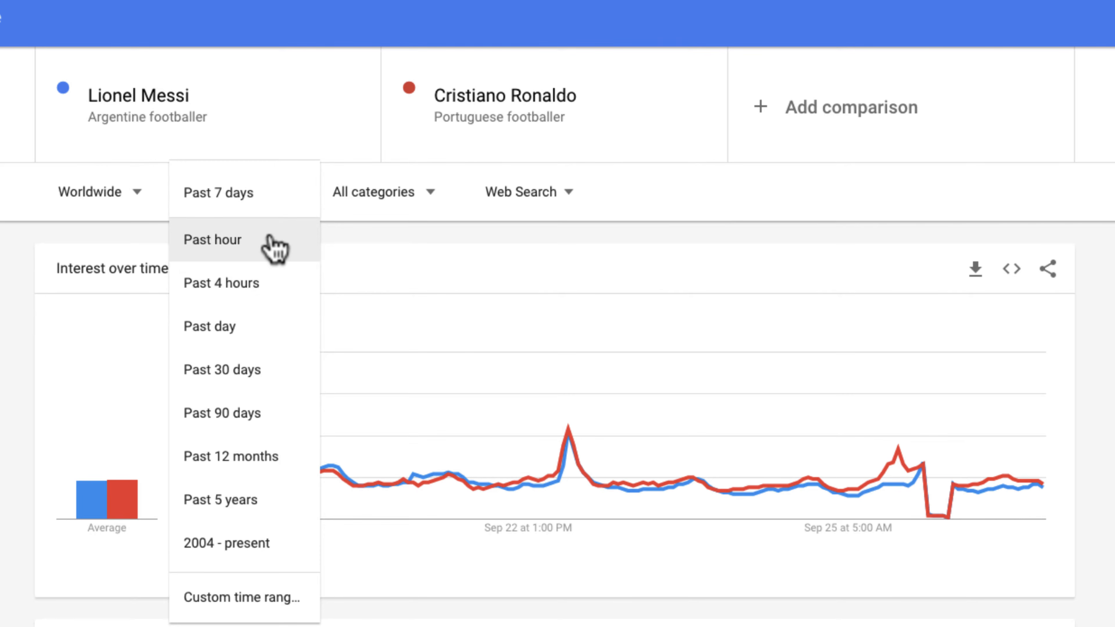
pyautogui.click(279, 336)
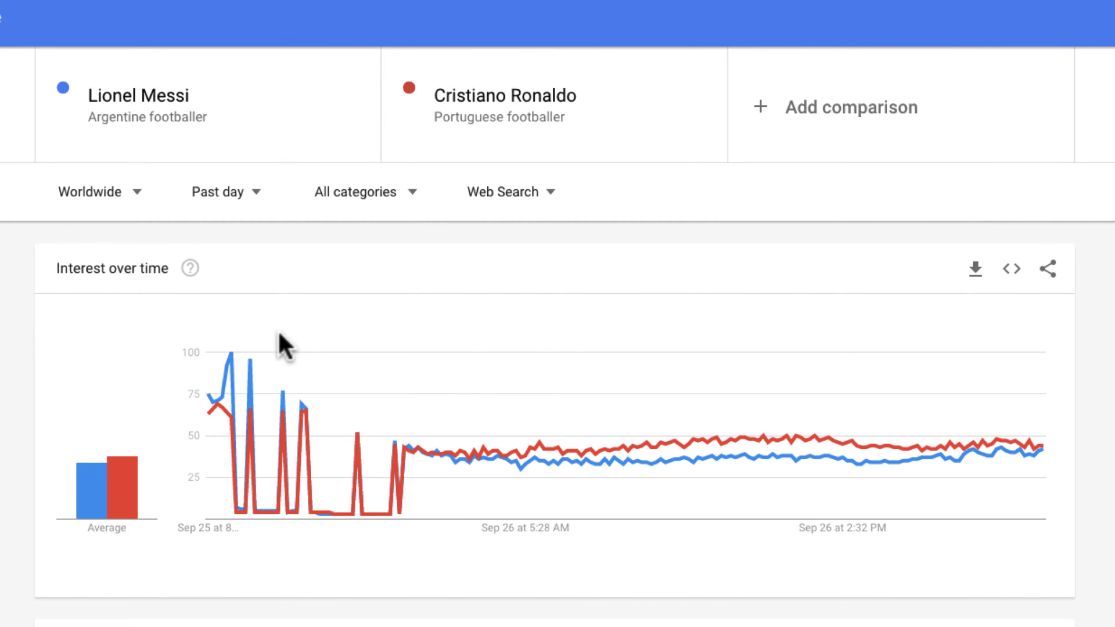
pyautogui.moveTo(268, 371)
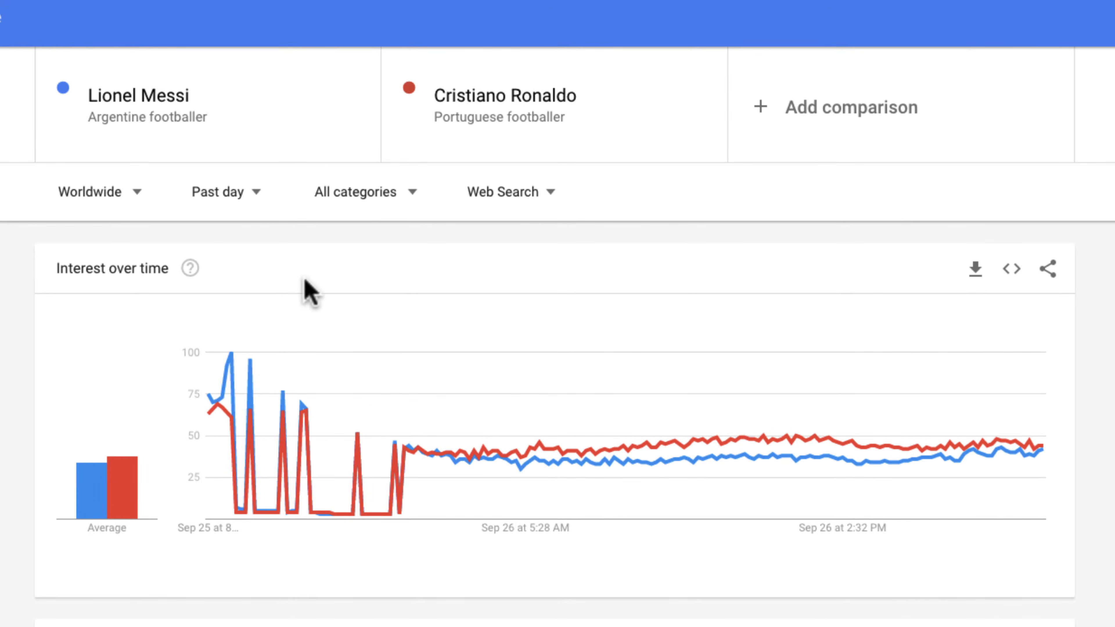
pyautogui.click(231, 198)
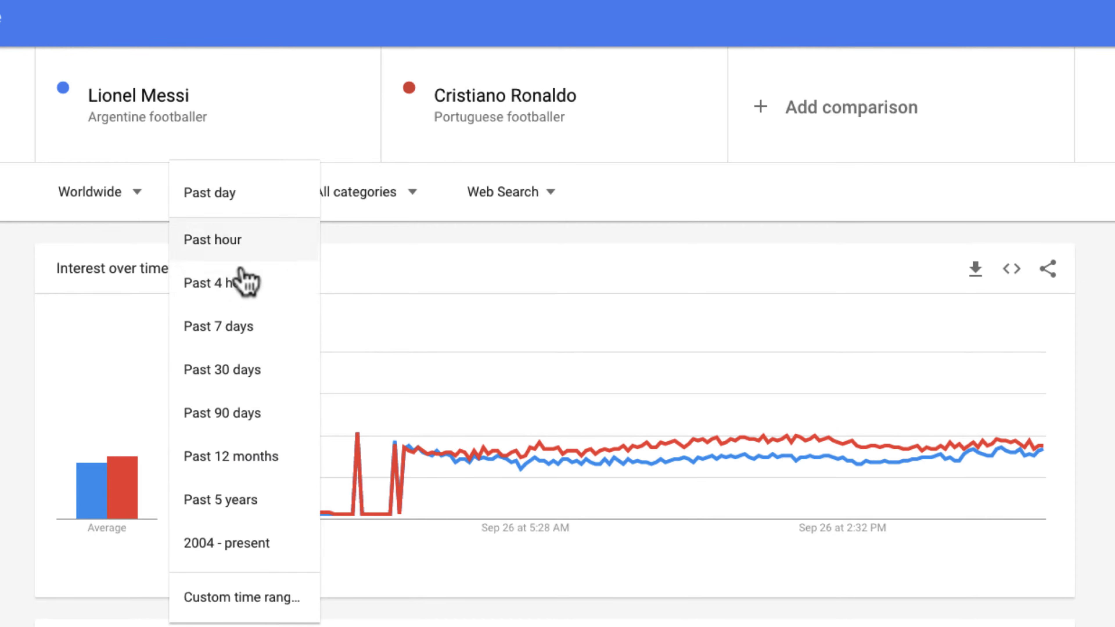
pyautogui.click(278, 289)
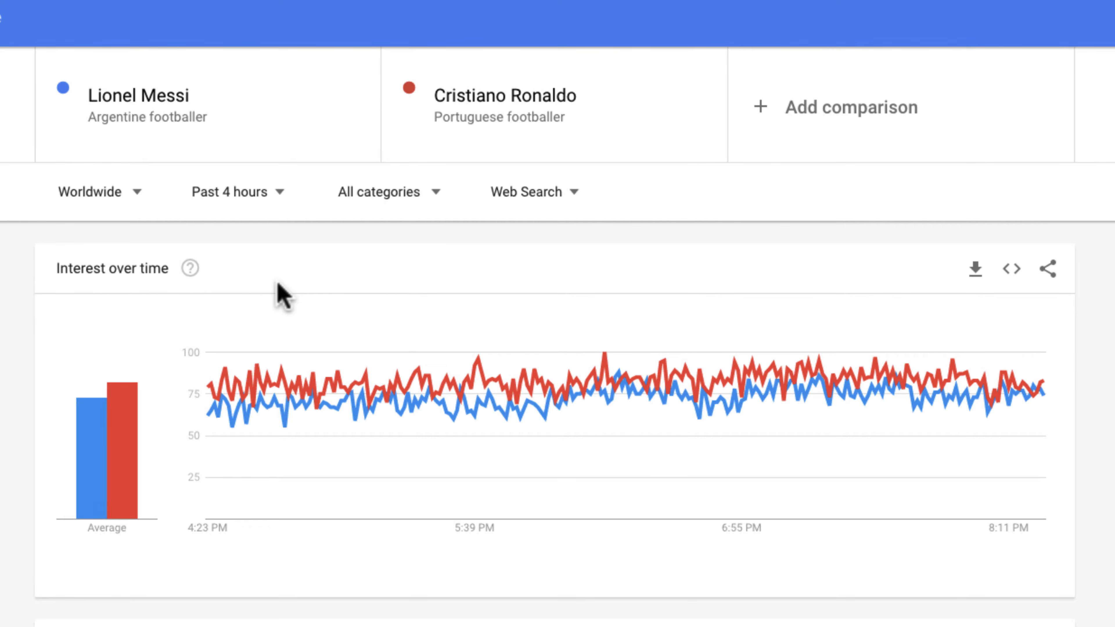
# Set the comparison's time range to Past hour and view the interest-over-time chart.
pyautogui.click(271, 214)
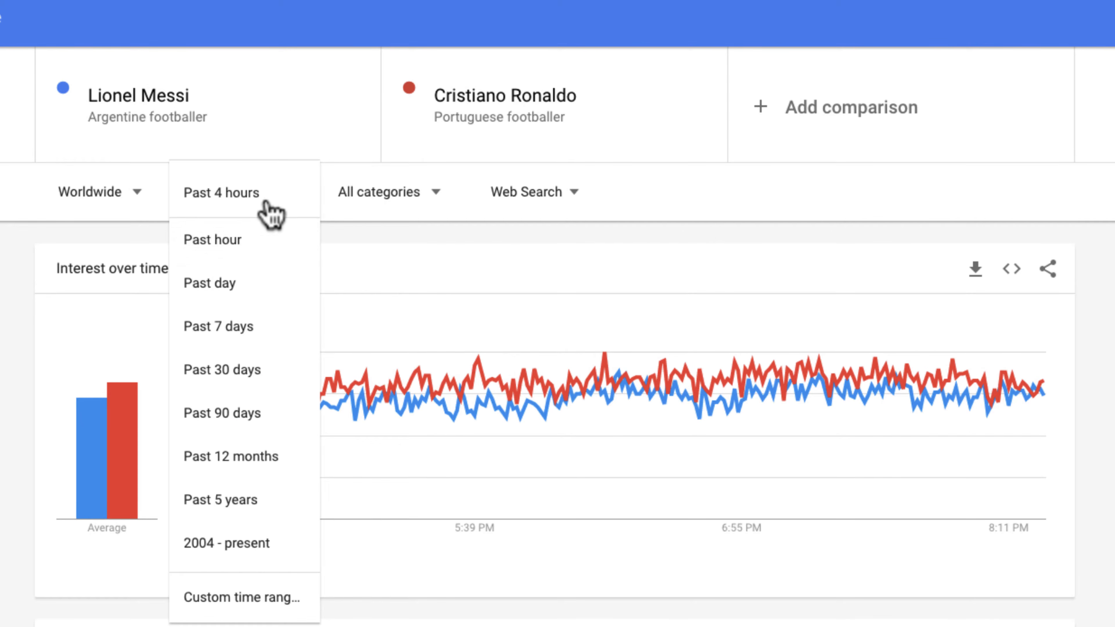
pyautogui.click(270, 250)
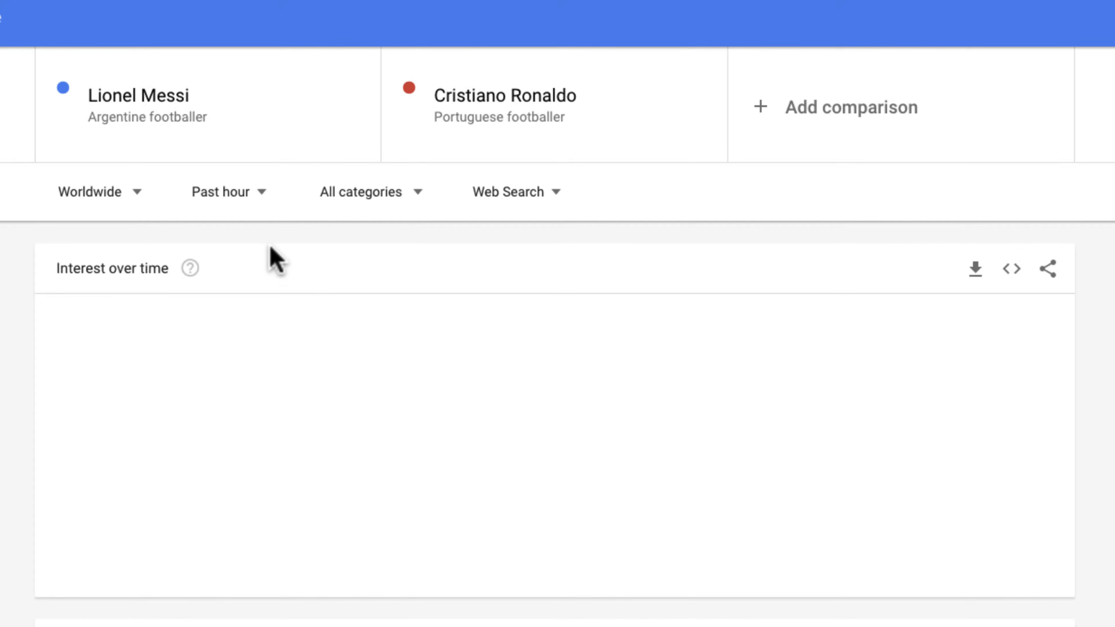
pyautogui.scroll(-1, 22, 309)
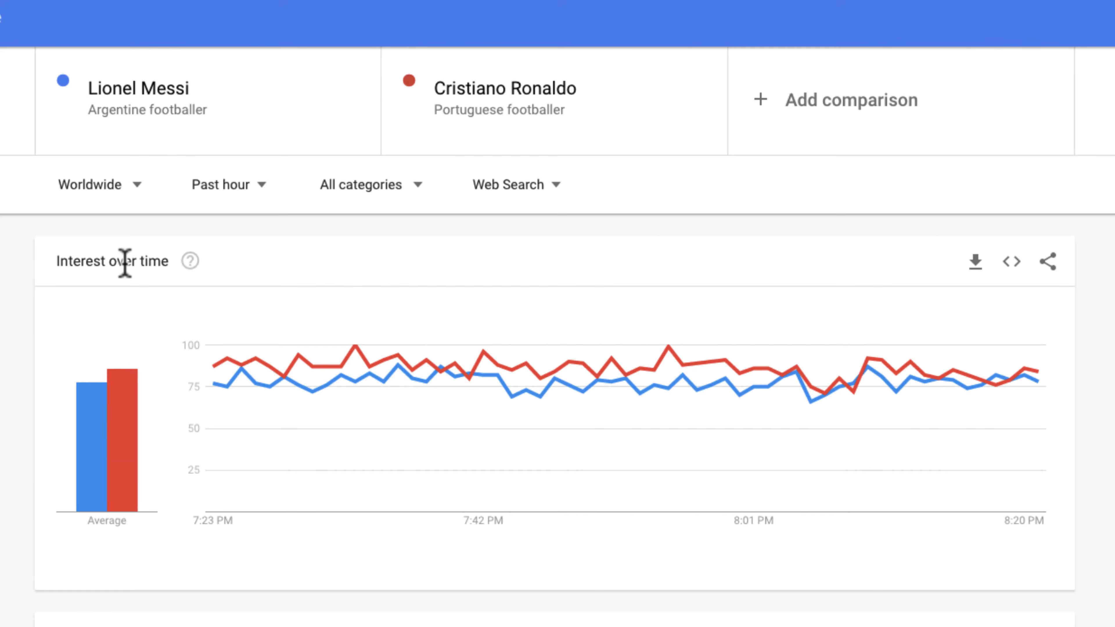
pyautogui.scroll(-5, 125, 263)
pyautogui.scroll(5, 125, 263)
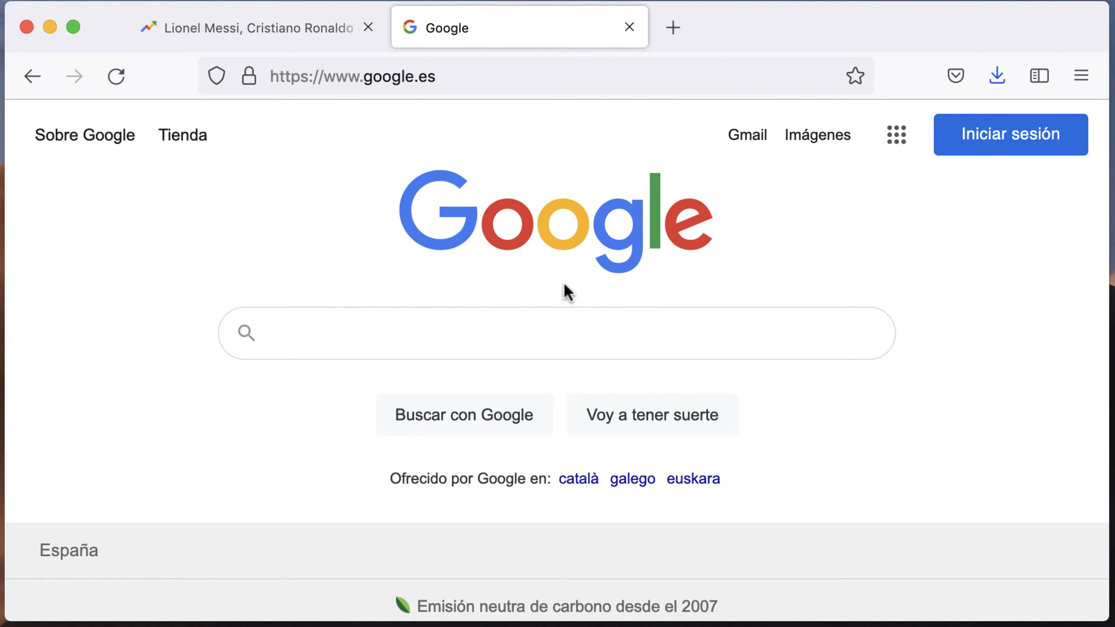
# Search Google for "google trends real time", accept the settings notice, and open the Google Trends realtime result.
pyautogui.write('ogle trends')
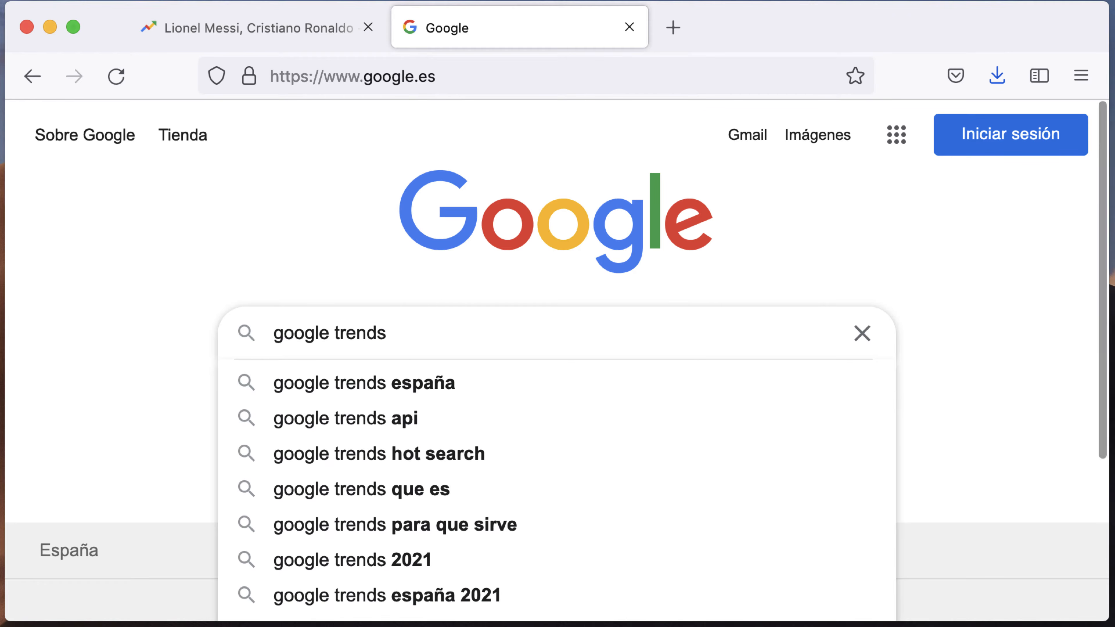
pyautogui.write(' real time')
pyautogui.press('Return')
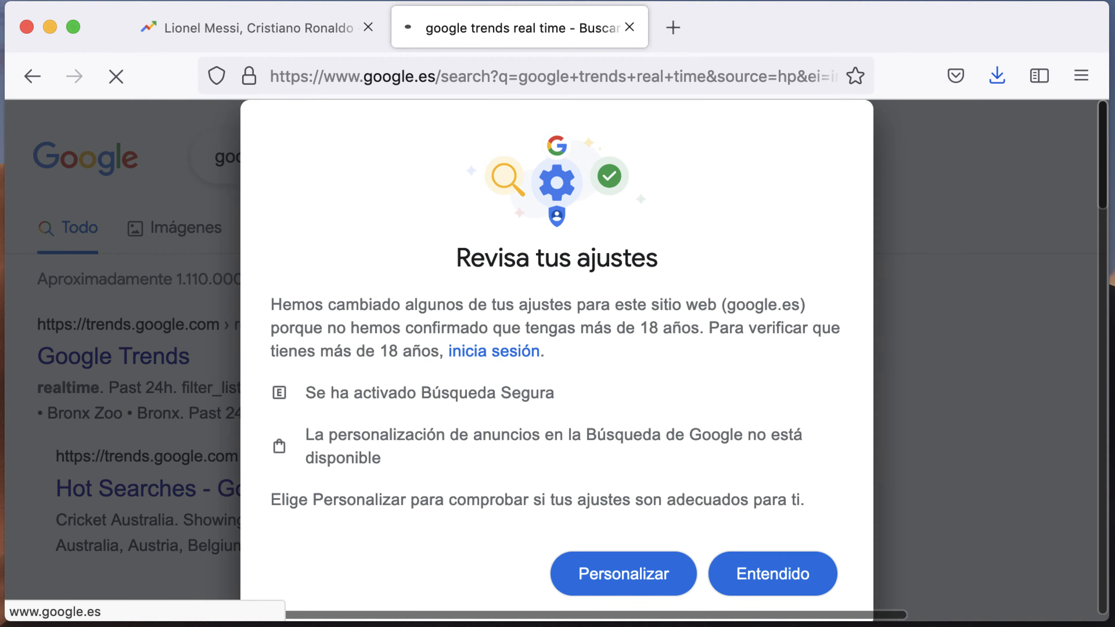
pyautogui.click(761, 589)
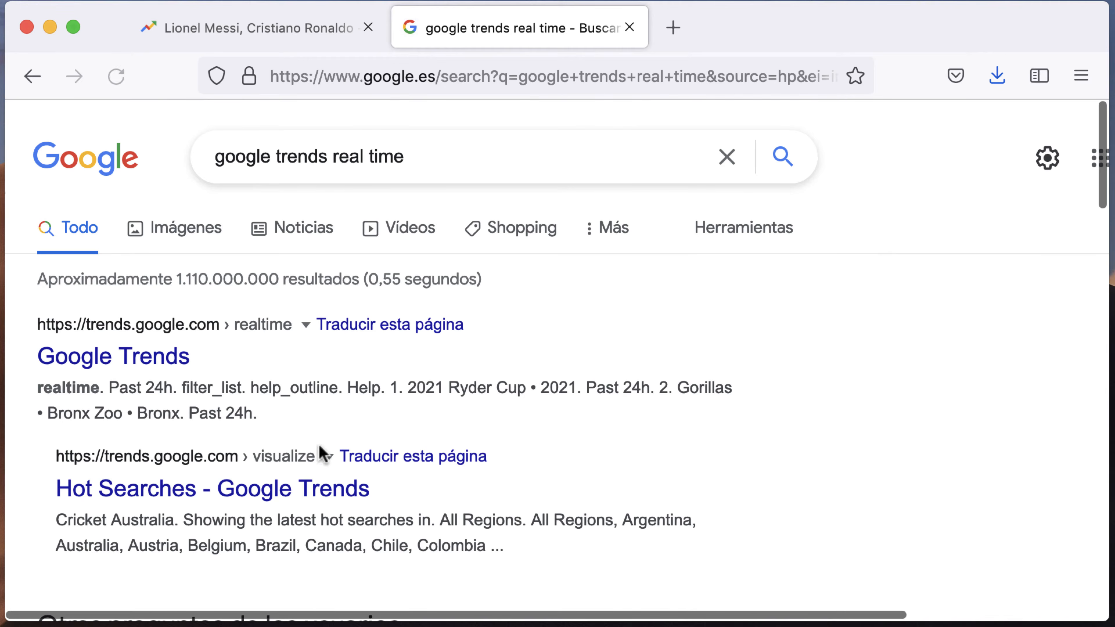
pyautogui.click(80, 367)
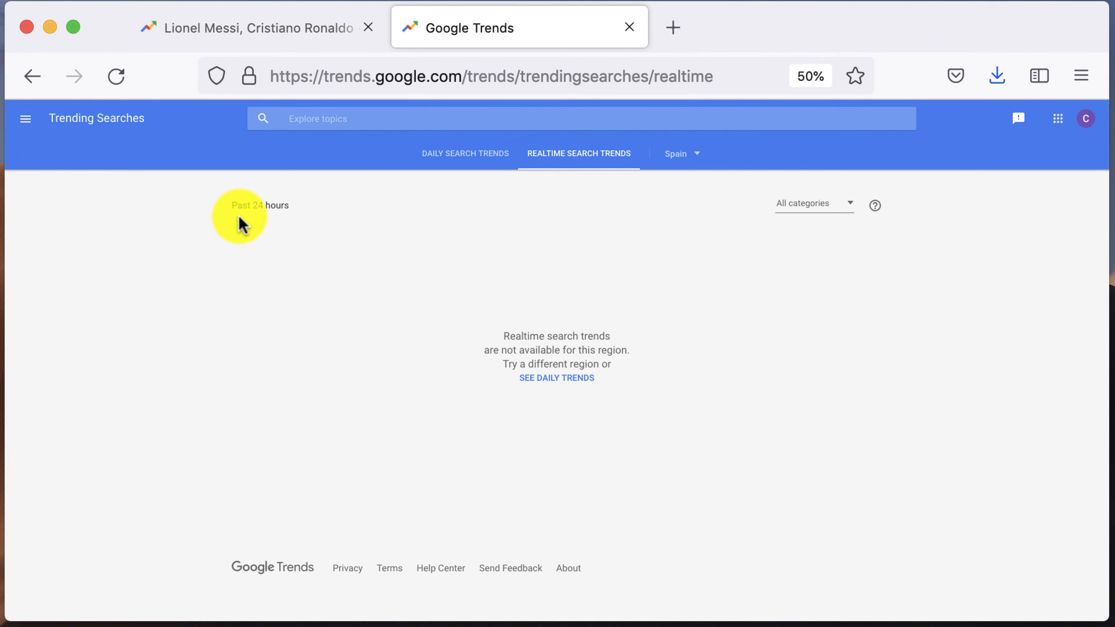
# Return to the Messi and Ronaldo comparison tab and open Trending Searches from there.
pyautogui.click(279, 29)
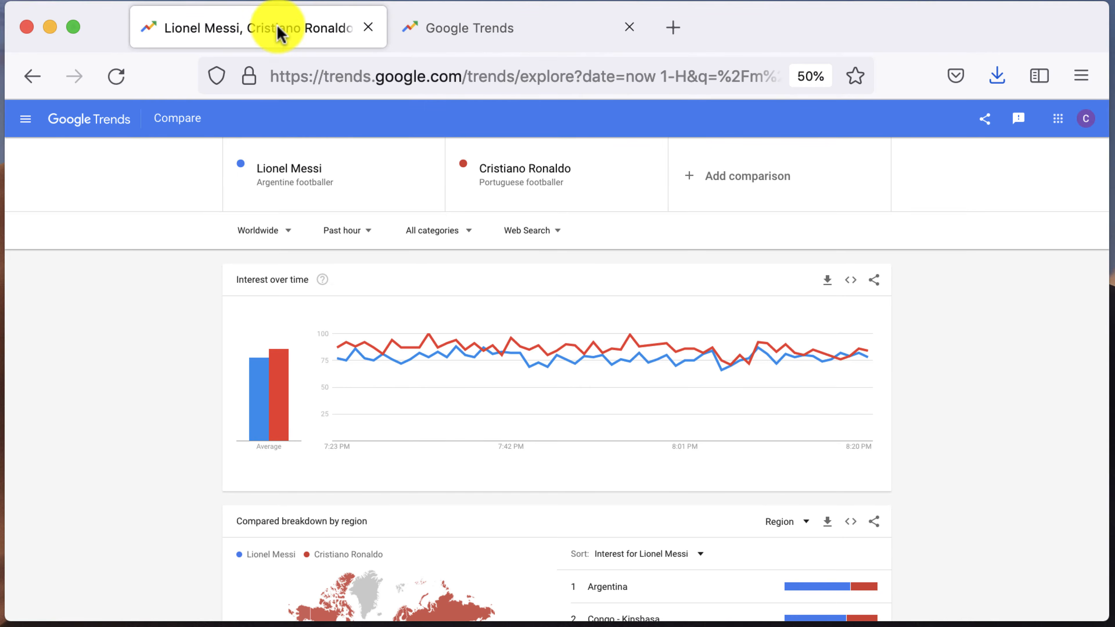
pyautogui.click(25, 118)
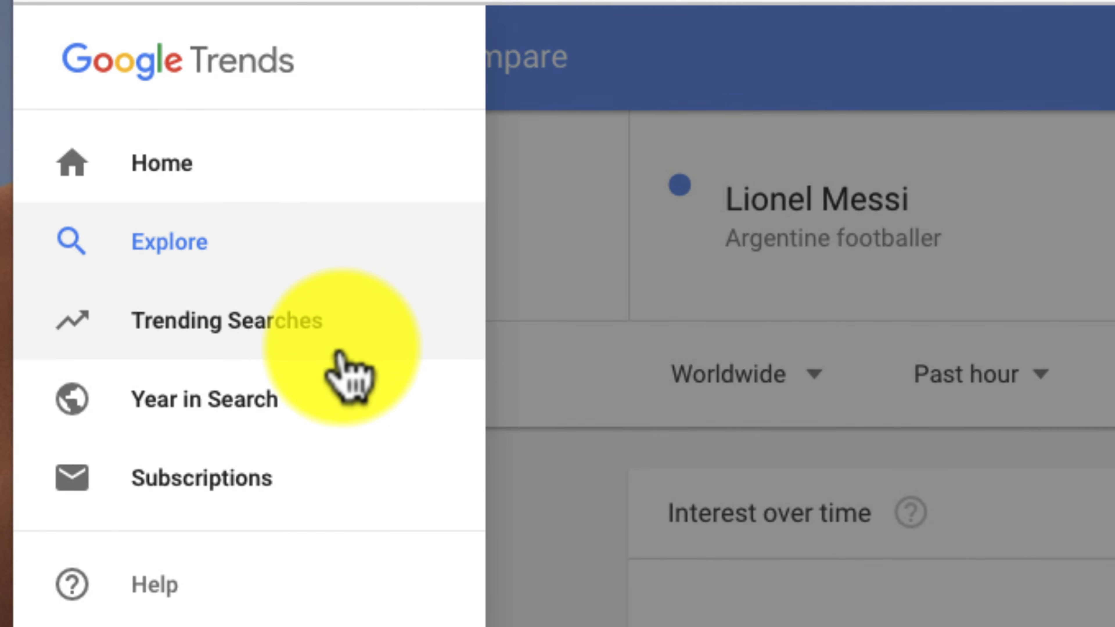
pyautogui.click(339, 355)
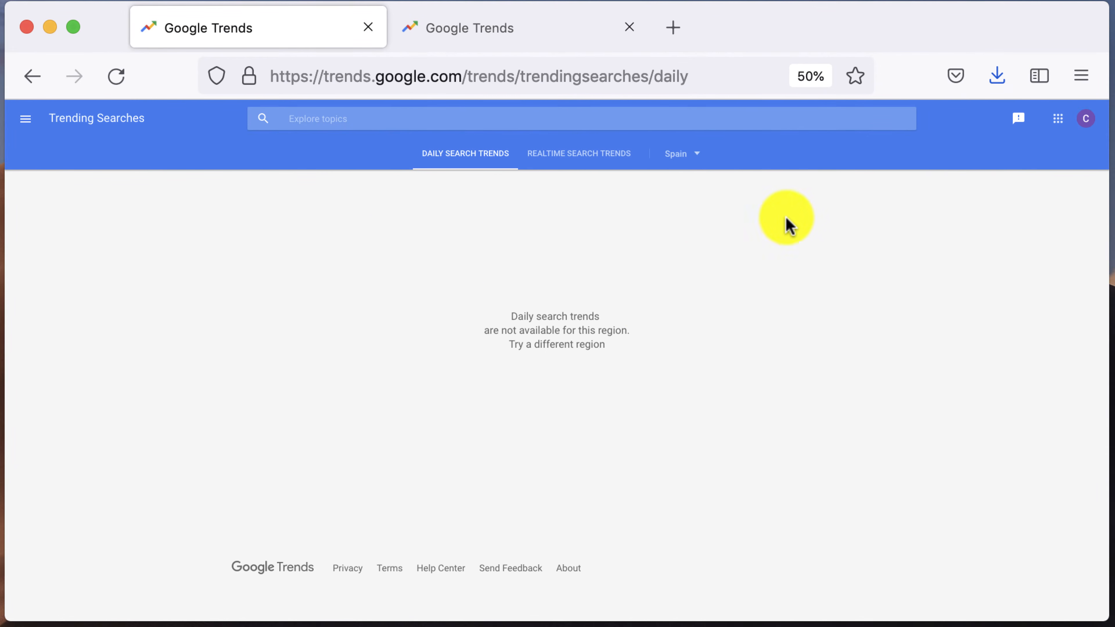
# Highlight the regional availability message and set the daily search trends region to Argentina.
pyautogui.moveTo(482, 330); pyautogui.dragTo(621, 342)
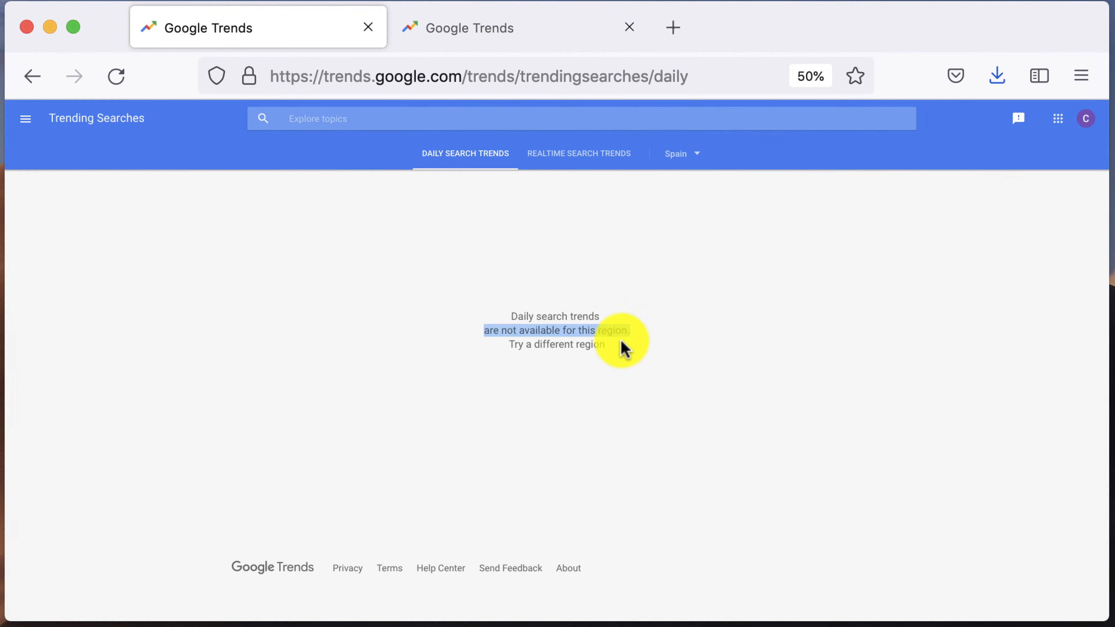
pyautogui.click(623, 348)
pyautogui.click(690, 166)
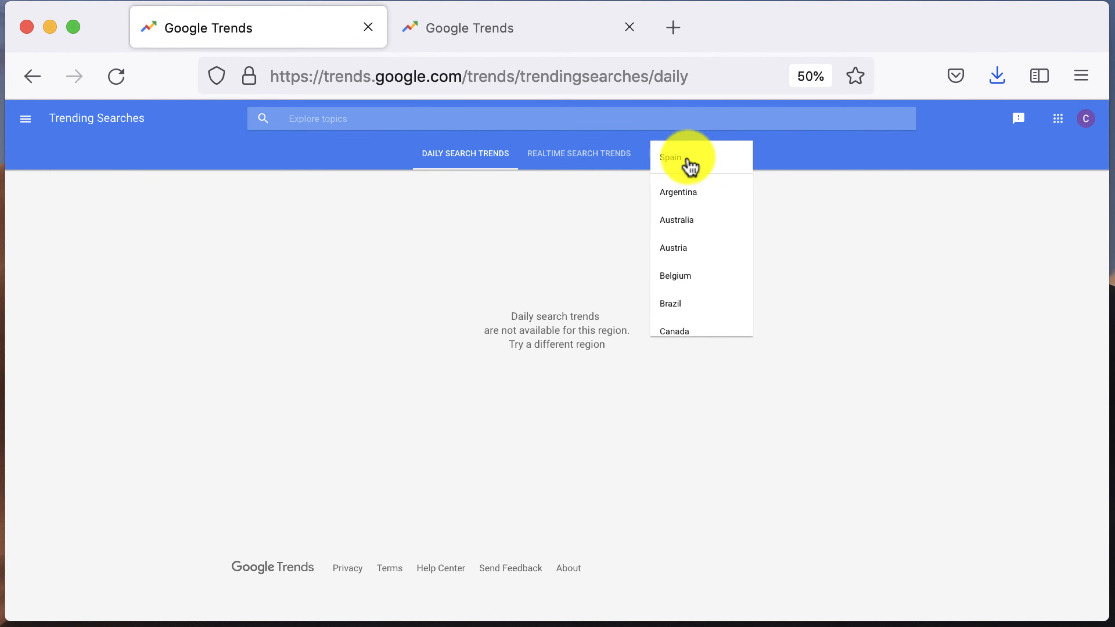
pyautogui.click(701, 201)
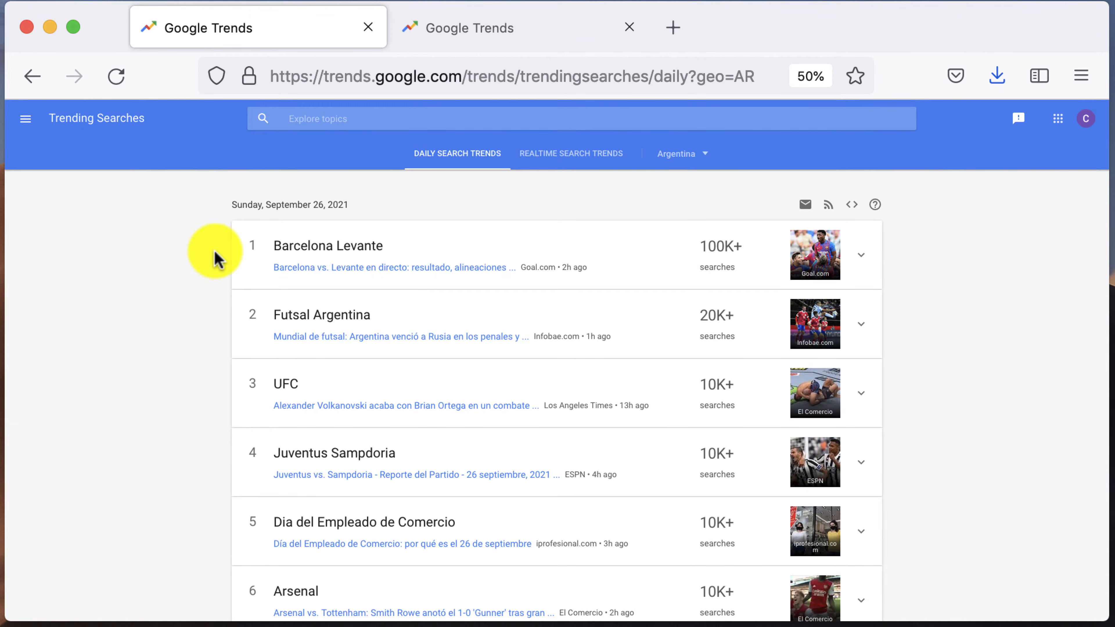
# Examine Argentina's daily search trends for September 26 and September 25, 2021, through the end of the loaded list.
pyautogui.scroll(-2, 218, 259)
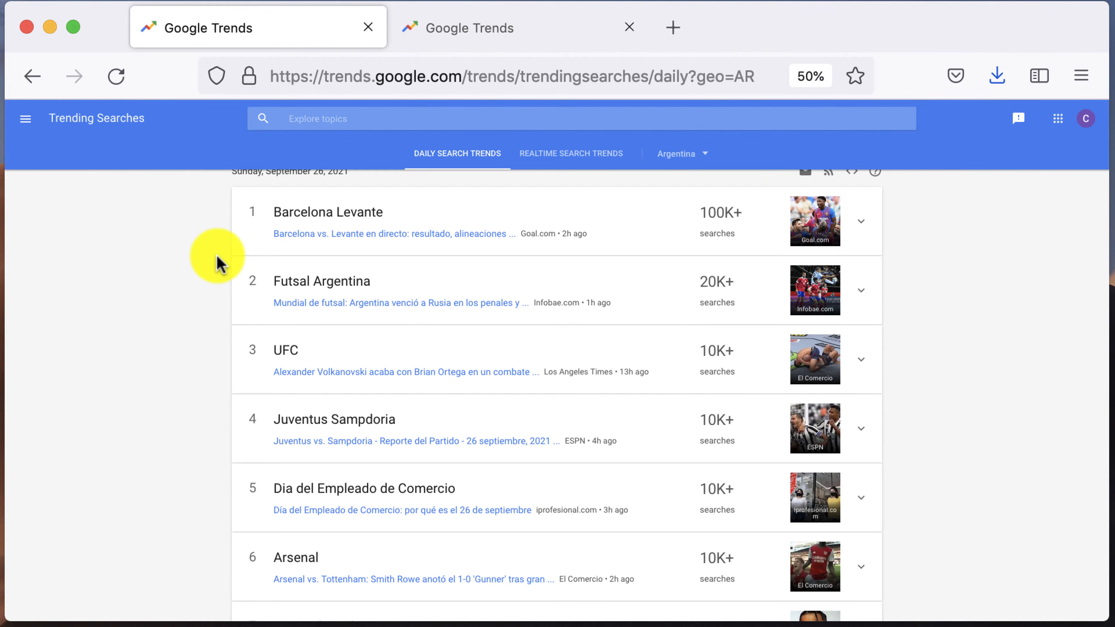
pyautogui.scroll(-2, 218, 259)
pyautogui.scroll(-6, 218, 259)
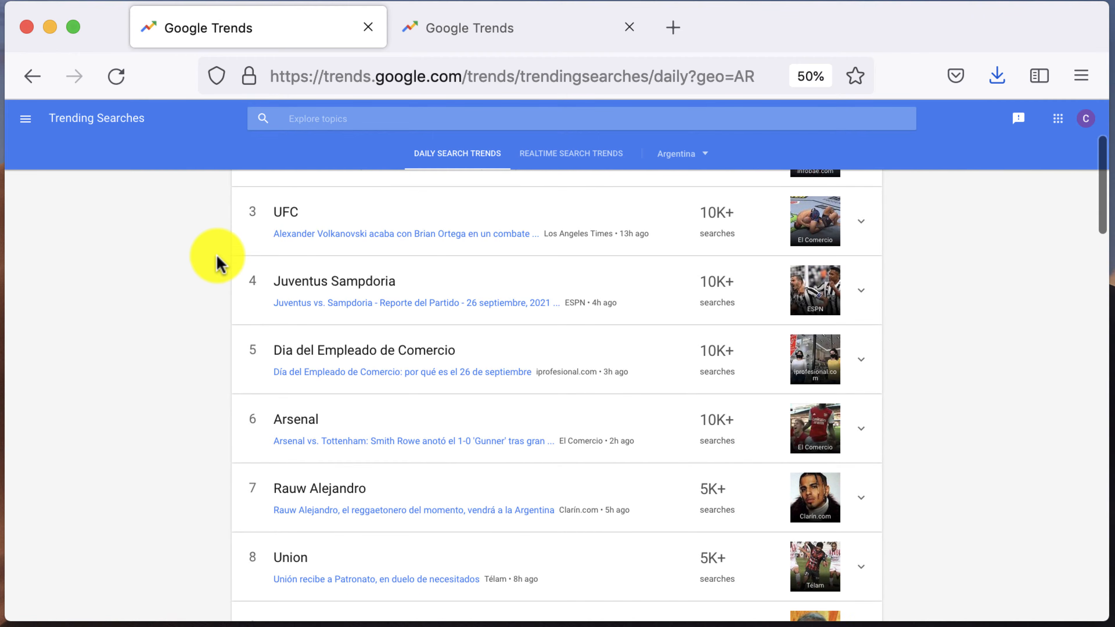
pyautogui.scroll(-10, 218, 259)
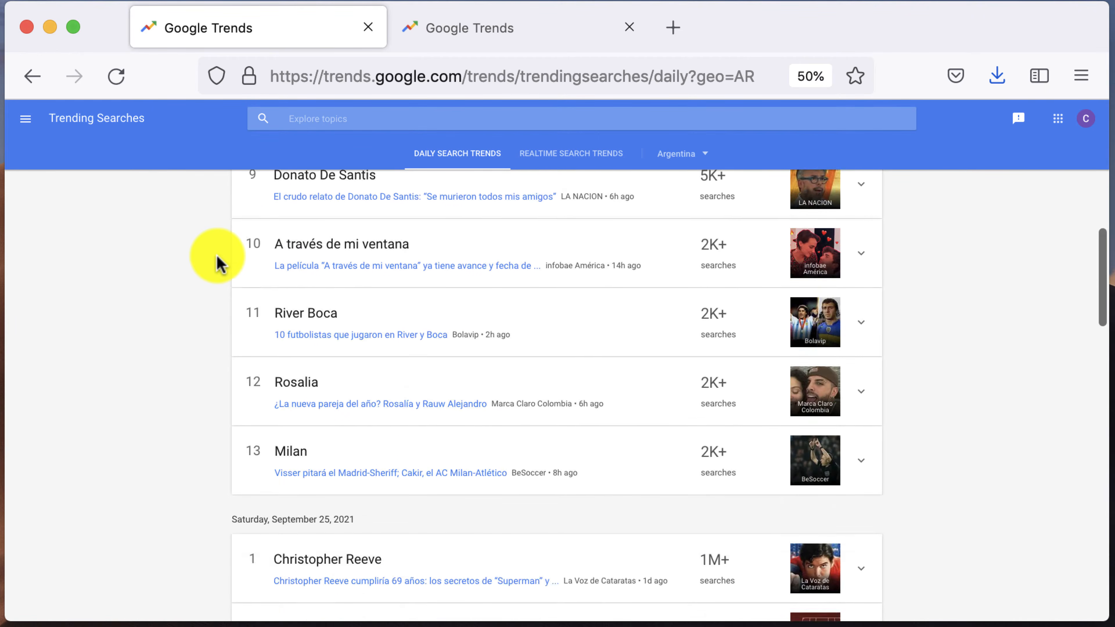
pyautogui.scroll(-2, 218, 263)
pyautogui.scroll(-3, 218, 264)
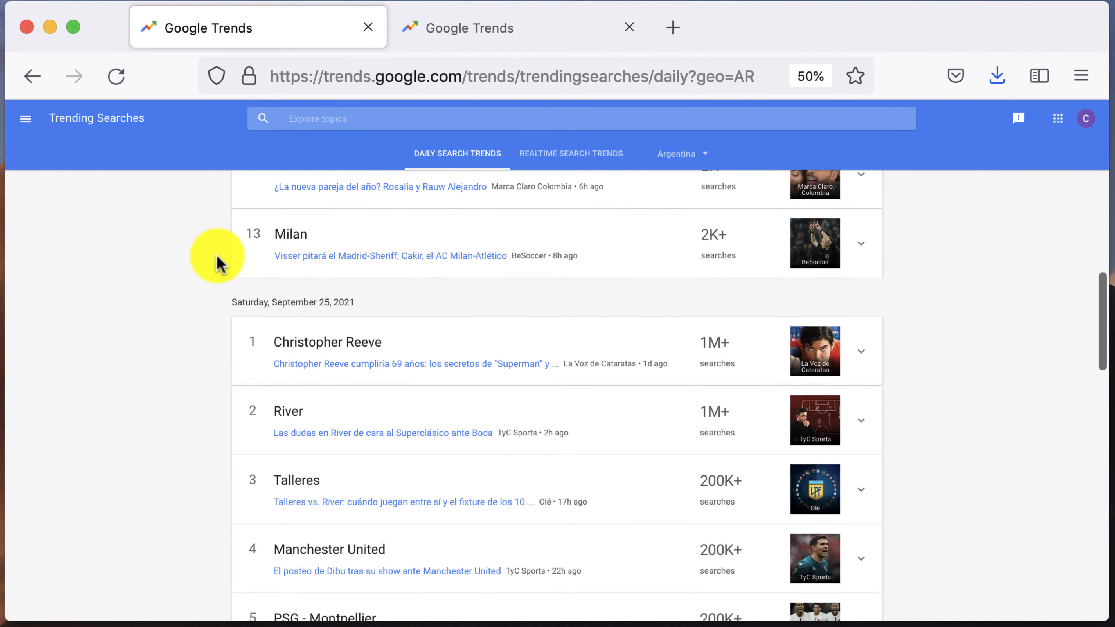
pyautogui.scroll(-3, 218, 262)
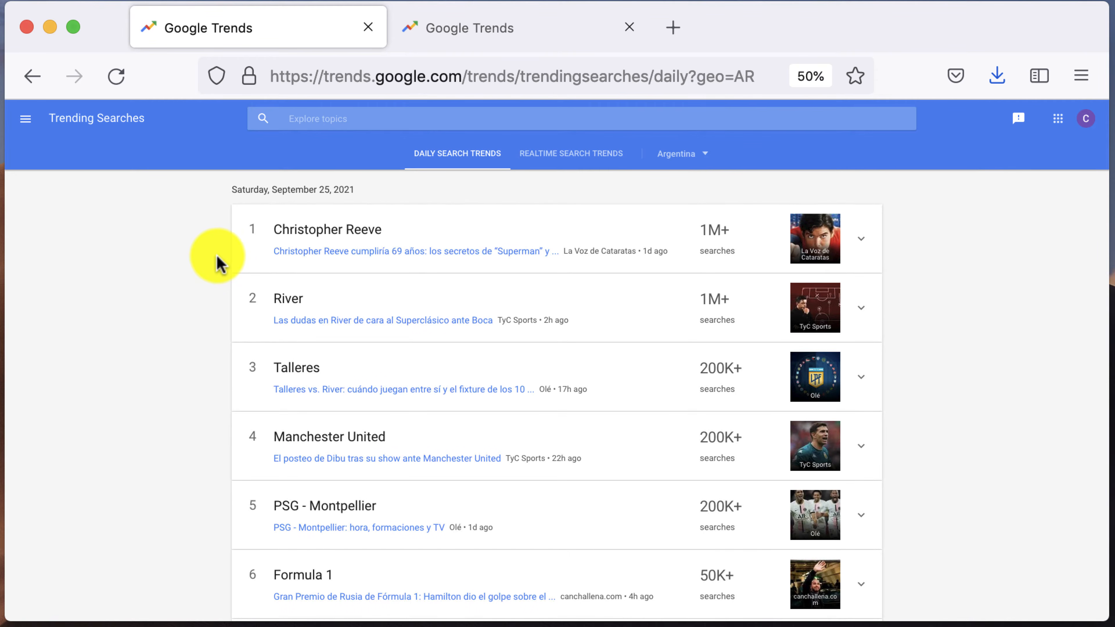
pyautogui.scroll(-7, 218, 263)
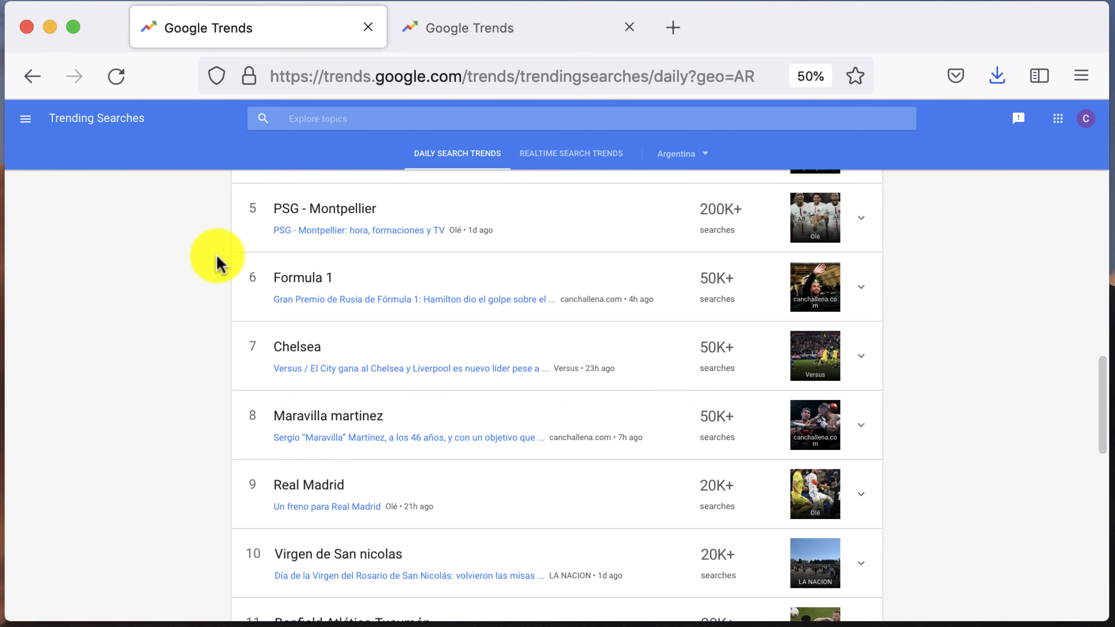
pyautogui.scroll(-1, 218, 263)
pyautogui.scroll(-10, 218, 264)
pyautogui.scroll(-4, 218, 264)
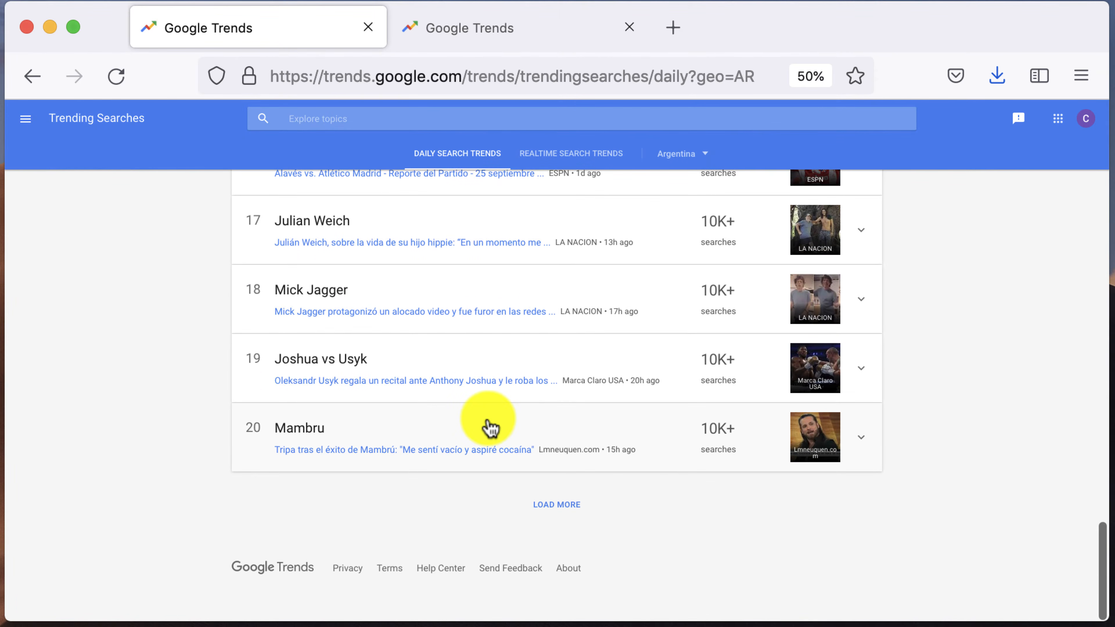
# Change the daily search trends region to Mexico.
pyautogui.scroll(20, 492, 426)
pyautogui.scroll(10, 494, 425)
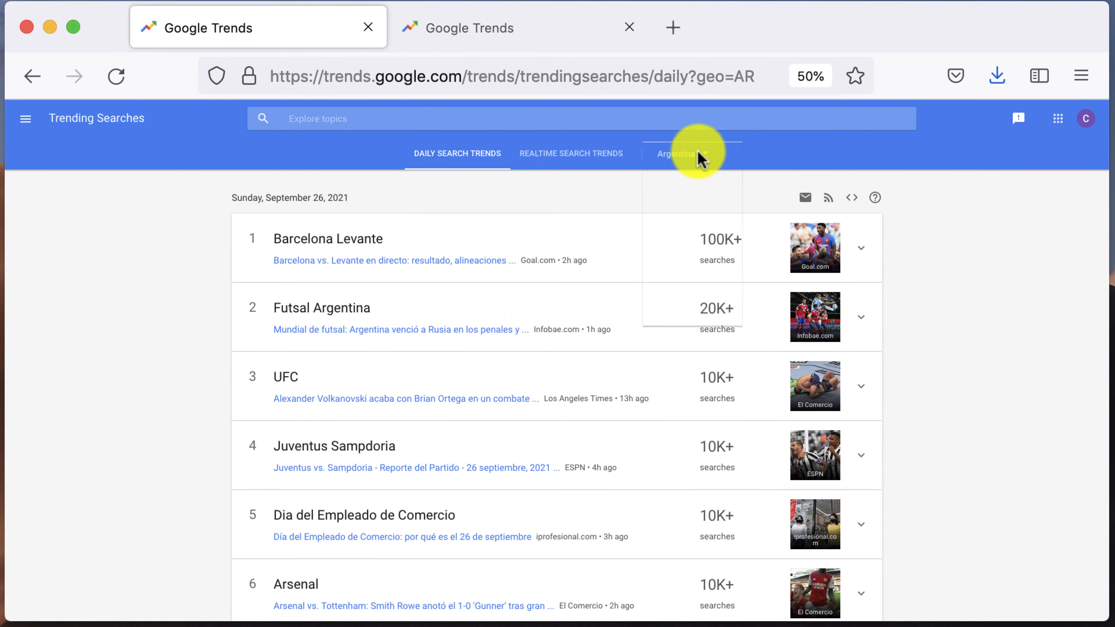
pyautogui.click(700, 154)
pyautogui.scroll(-5, 704, 311)
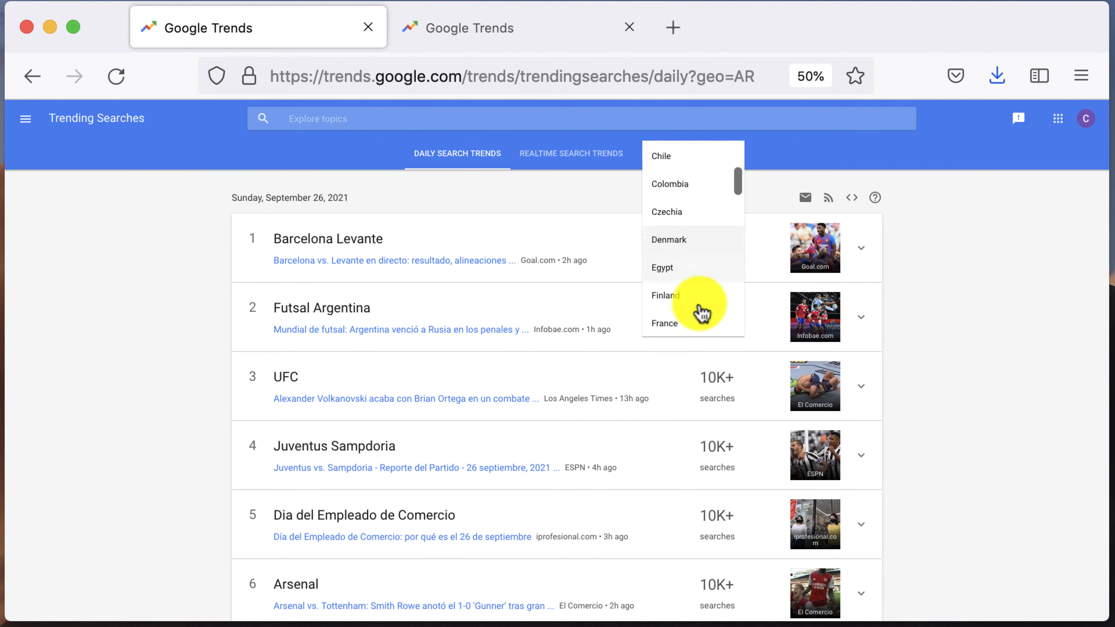
pyautogui.scroll(-2, 702, 313)
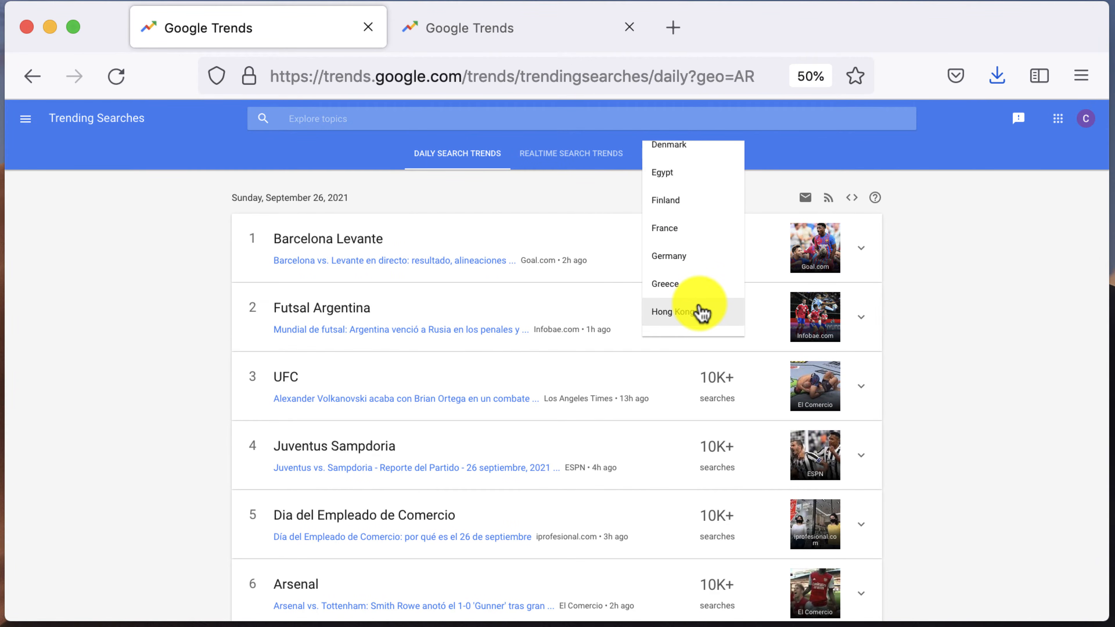
pyautogui.scroll(-4, 703, 313)
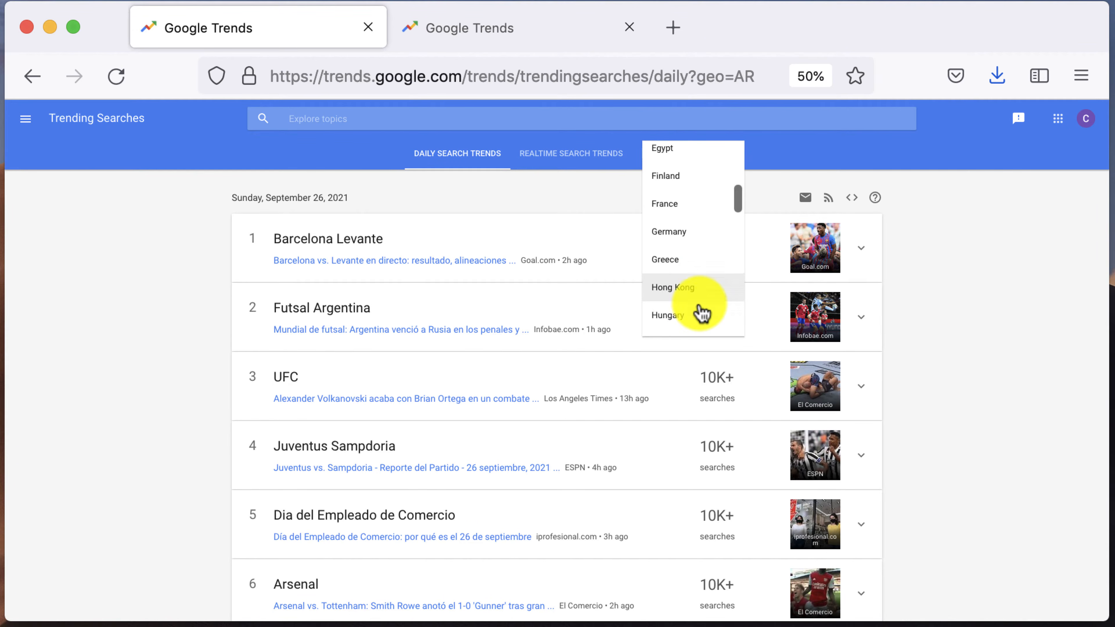
pyautogui.scroll(-2, 704, 311)
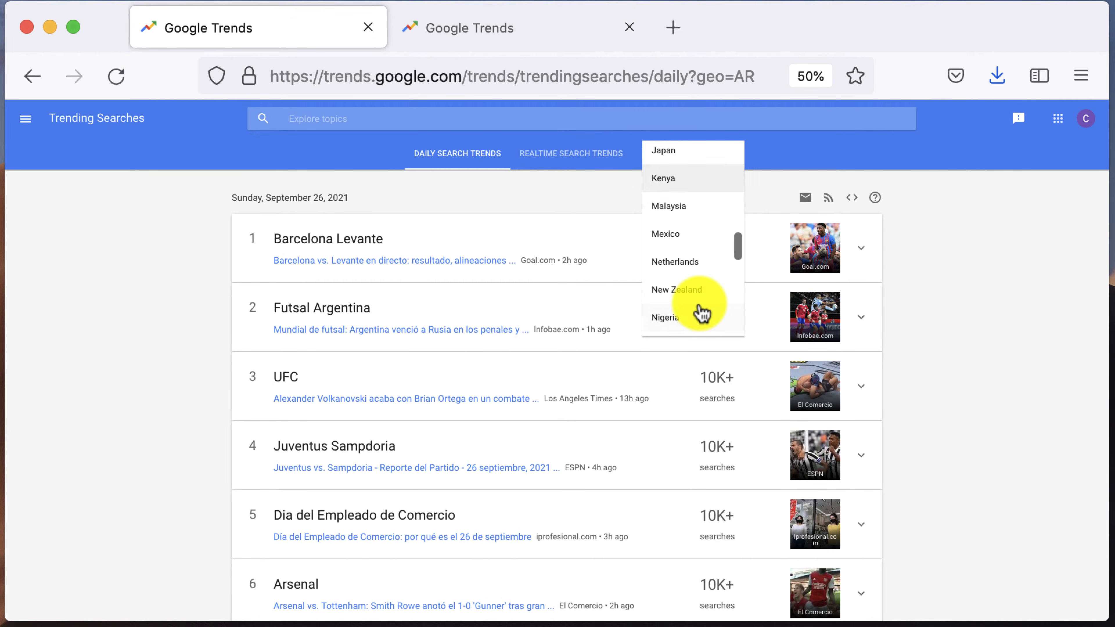
pyautogui.click(666, 239)
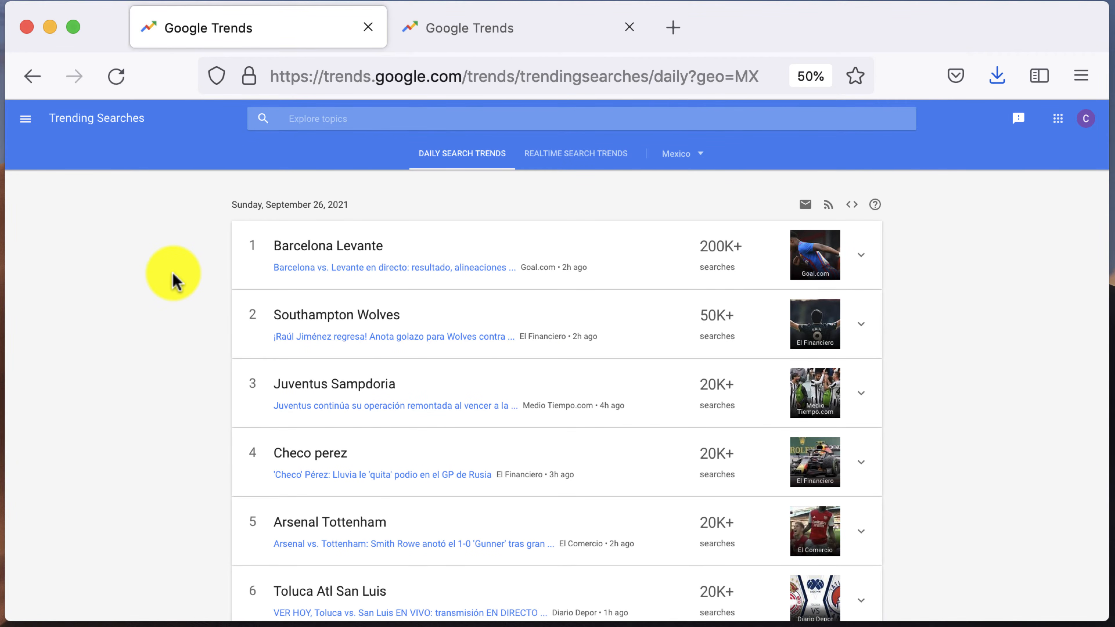
# Examine Mexico's daily search trends for September 26 and September 25, 2021, through the end of the loaded list.
pyautogui.scroll(-5, 176, 281)
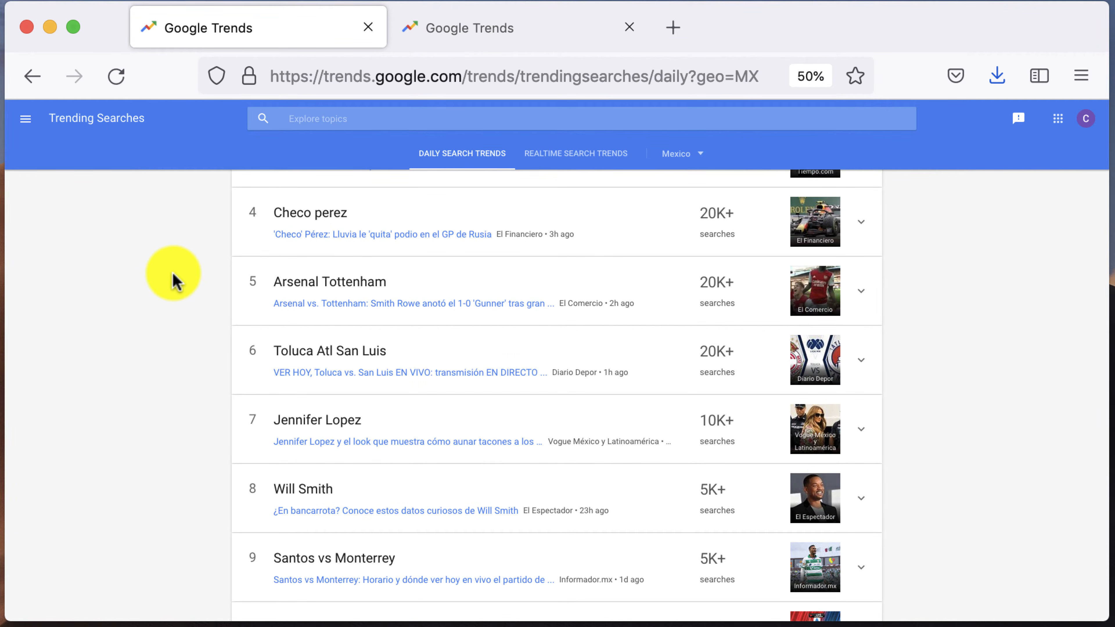
pyautogui.scroll(-2, 175, 281)
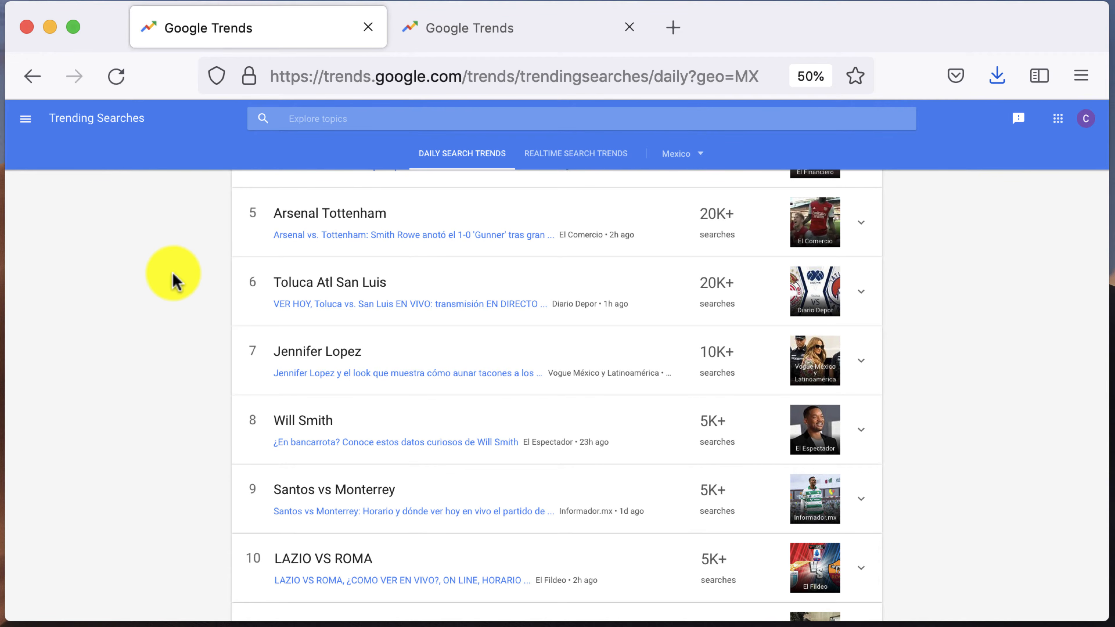
pyautogui.scroll(-6, 176, 281)
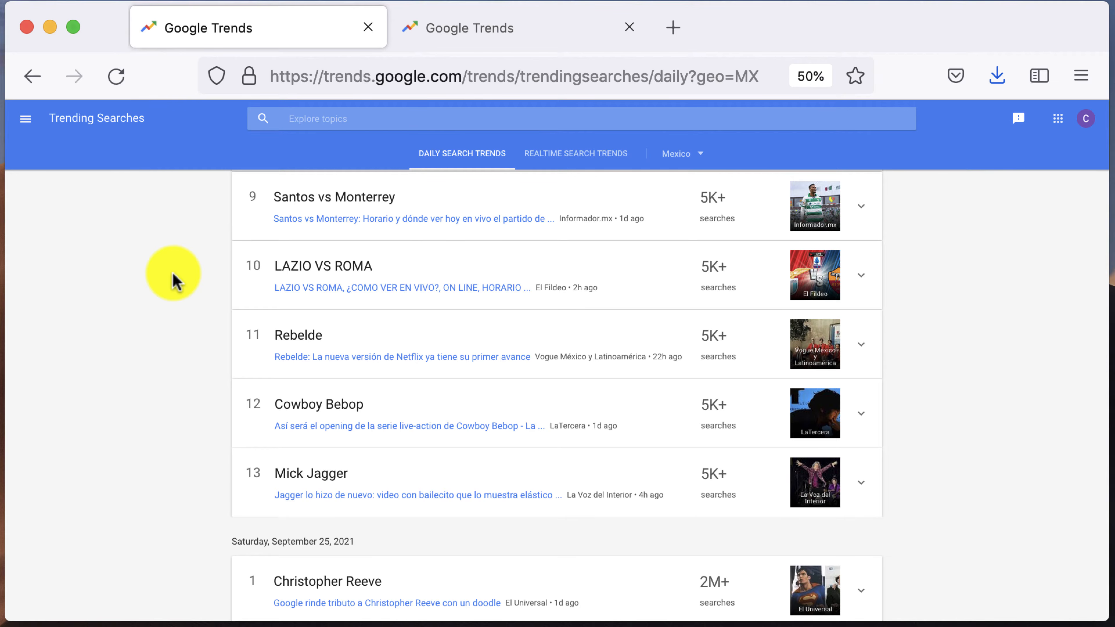
pyautogui.scroll(-4, 131, 336)
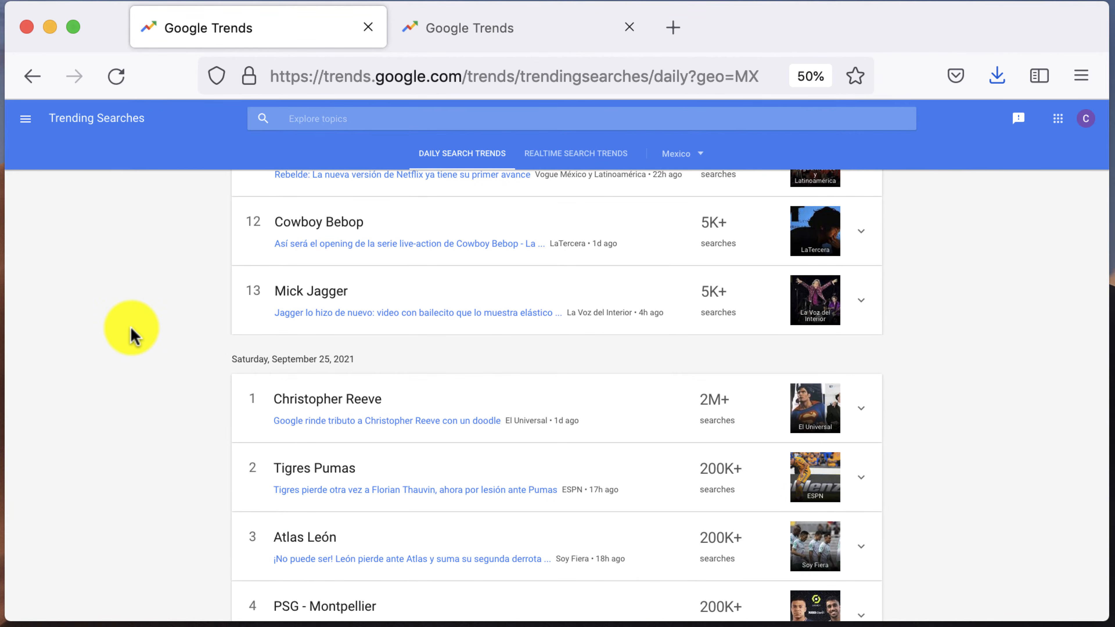
pyautogui.scroll(-4, 132, 336)
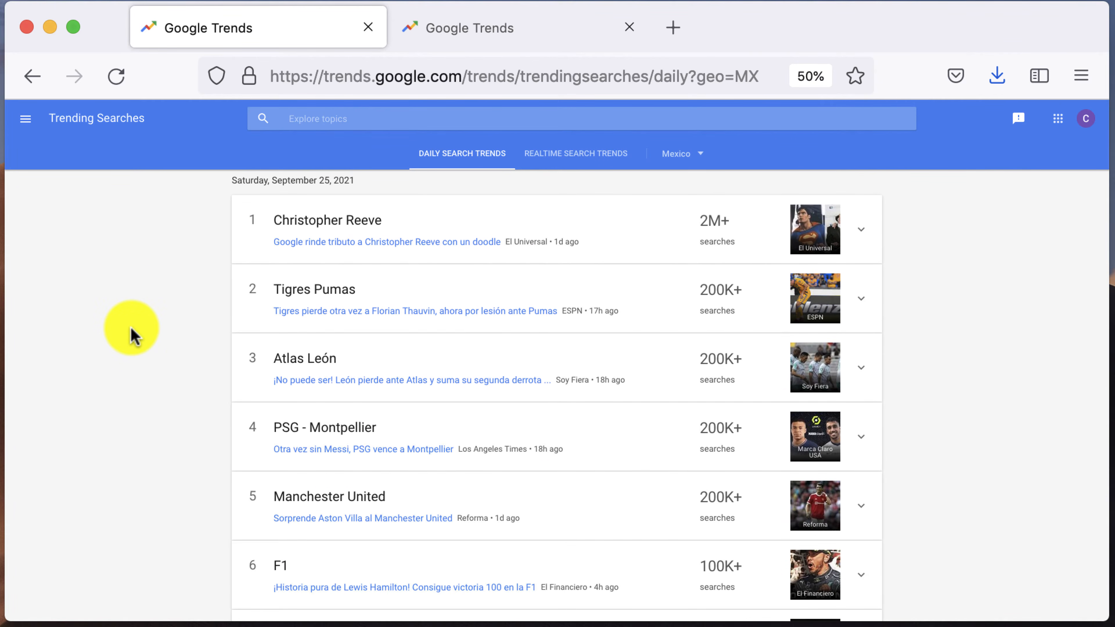
pyautogui.scroll(-5, 132, 336)
pyautogui.scroll(-4, 132, 336)
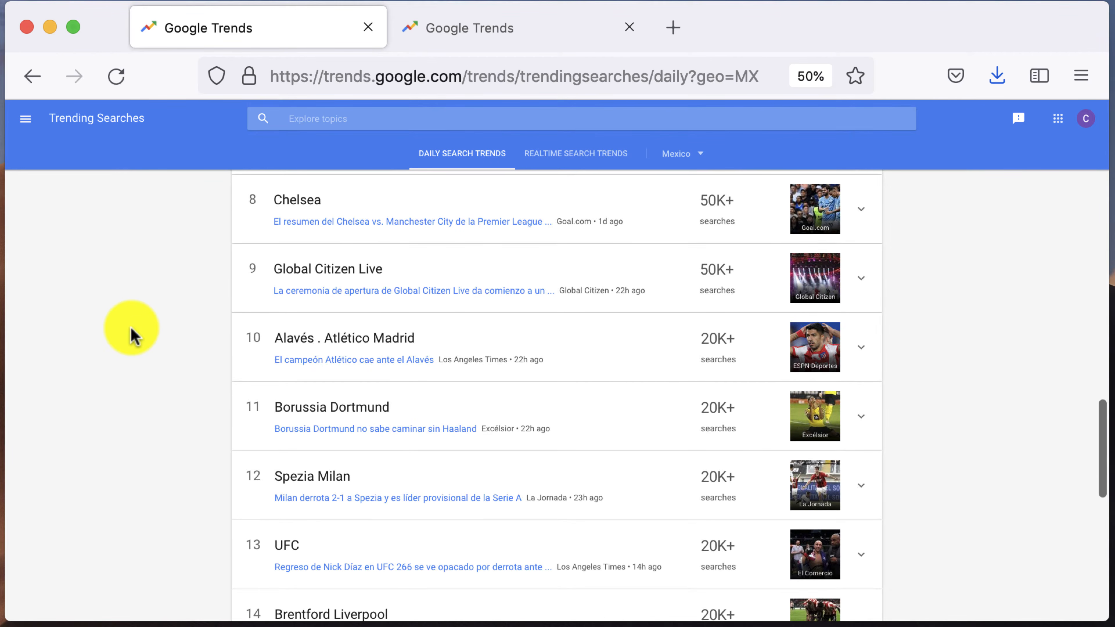
pyautogui.scroll(-5, 132, 336)
pyautogui.scroll(-5, 132, 336)
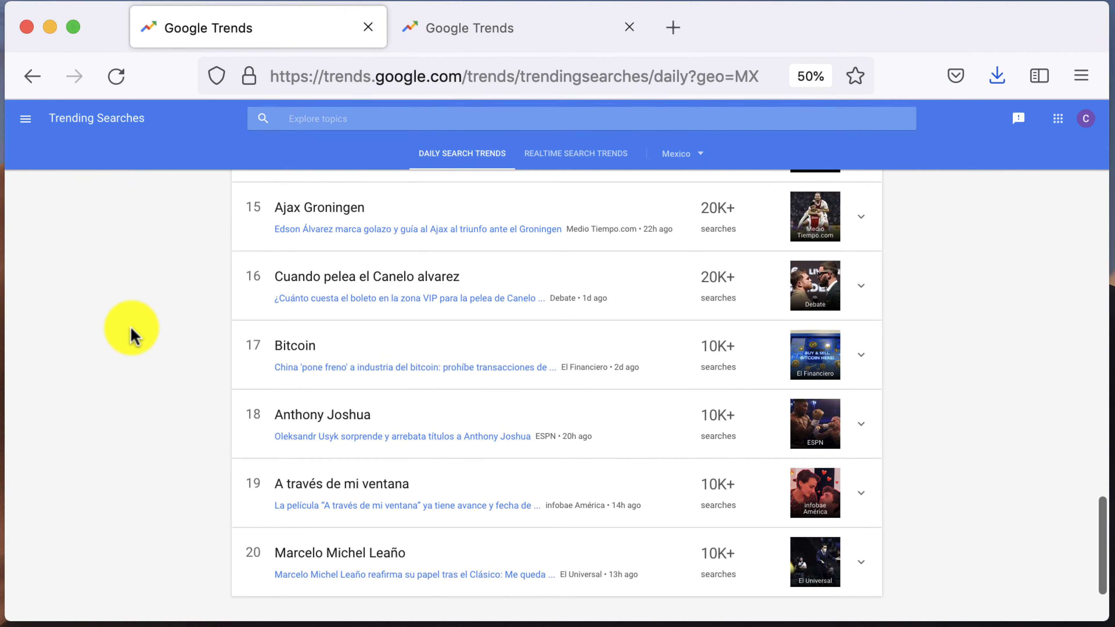
# Switch to Mexico's realtime search trends and filter them by the Health category.
pyautogui.scroll(20, 132, 336)
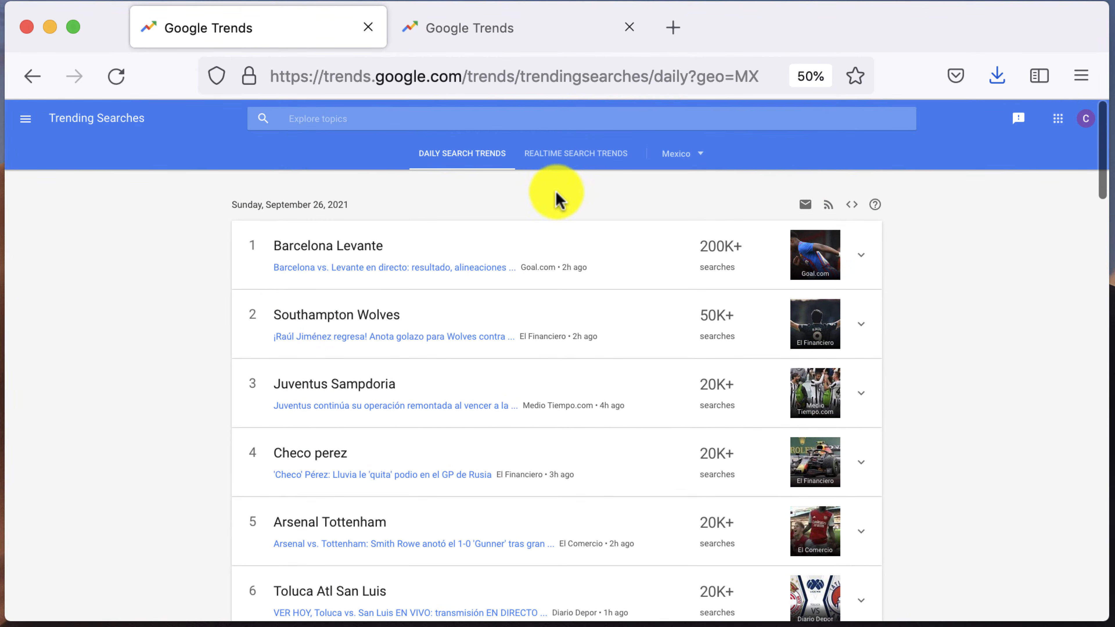
pyautogui.click(566, 165)
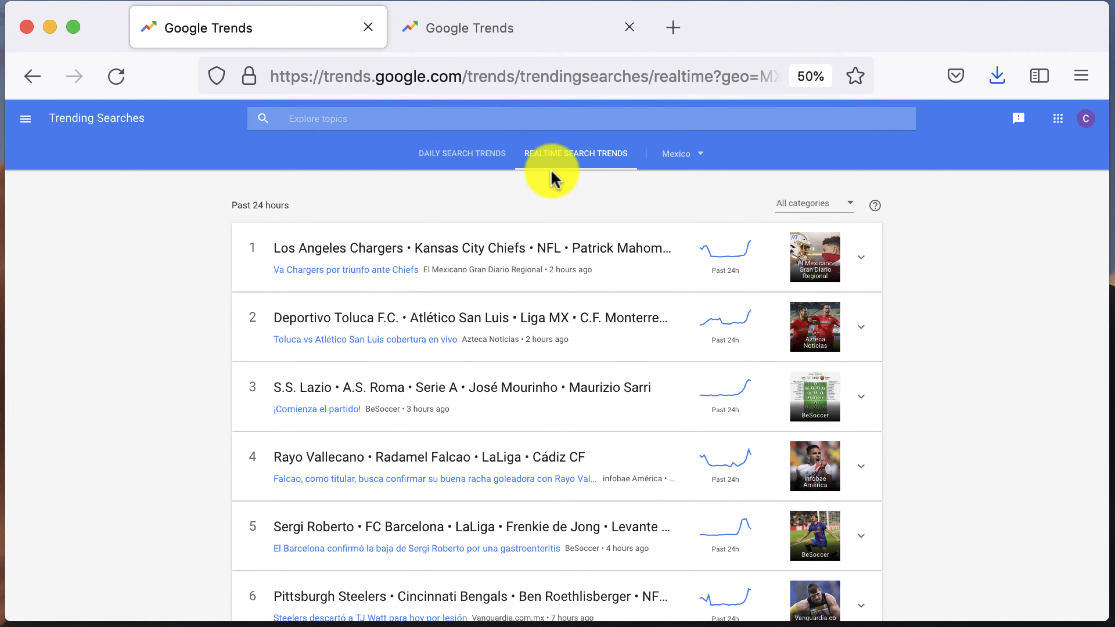
pyautogui.click(833, 212)
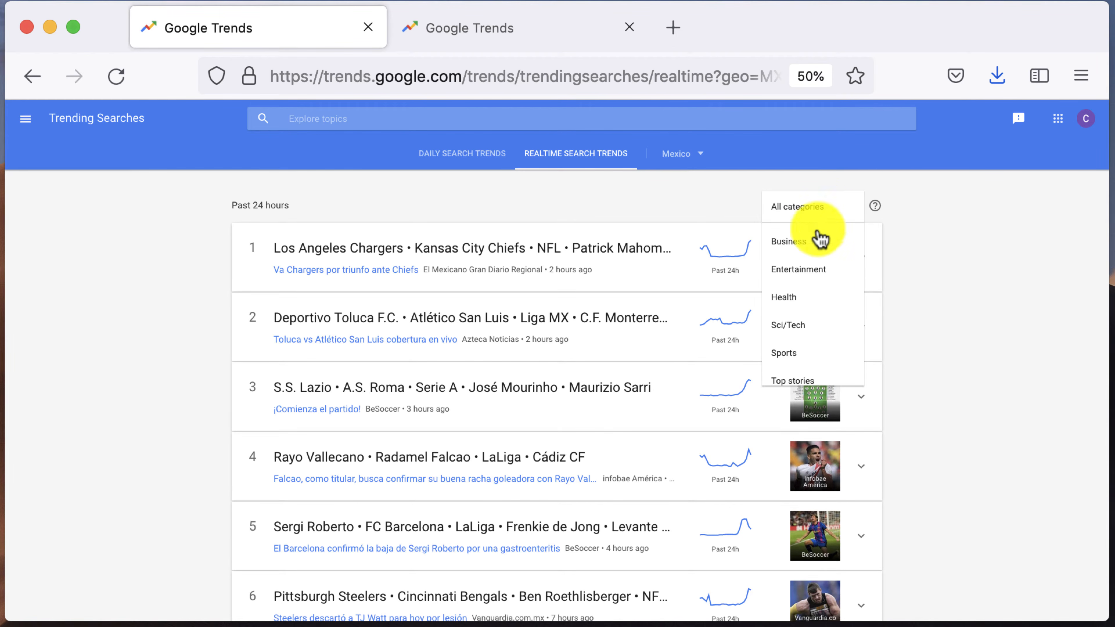
pyautogui.click(819, 304)
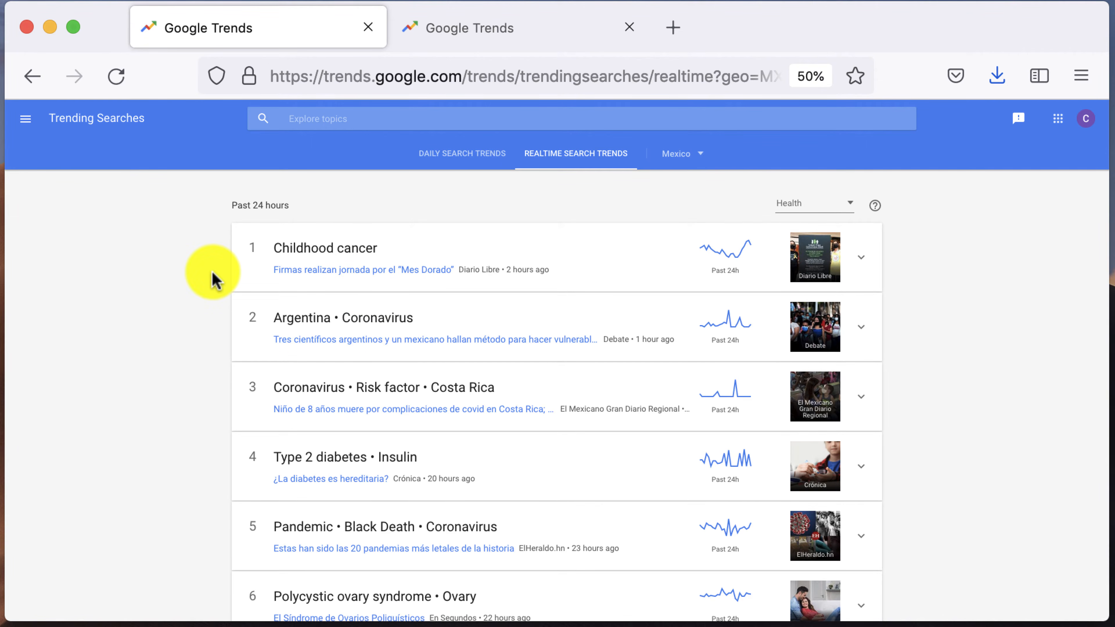
# Change the category filter of Mexico's realtime search trends to Sci/Tech.
pyautogui.scroll(-5, 213, 279)
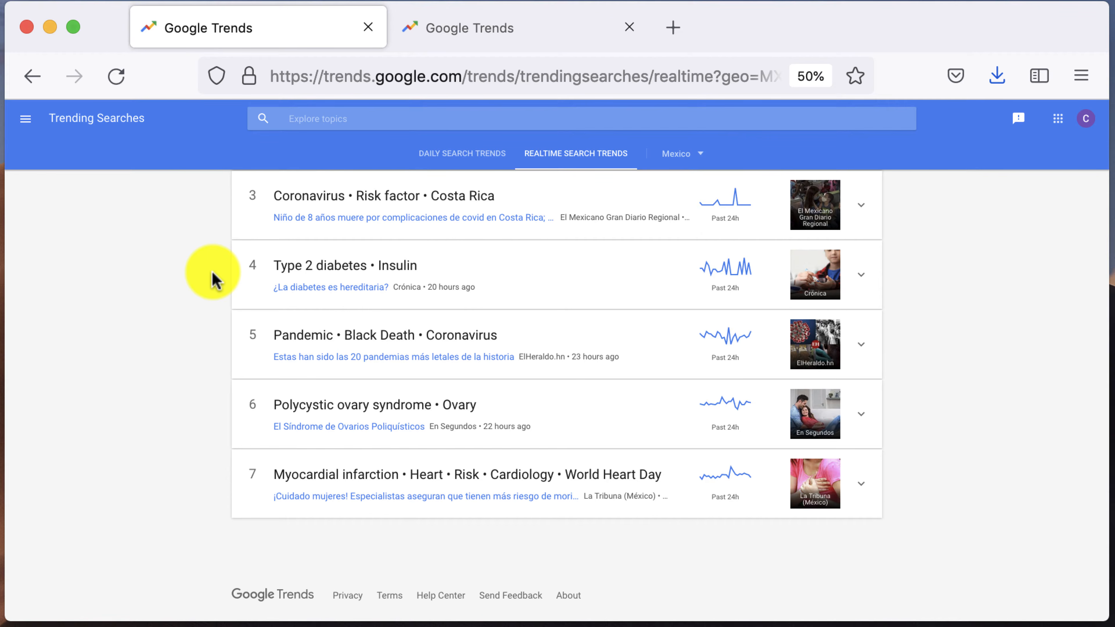
pyautogui.scroll(5, 212, 279)
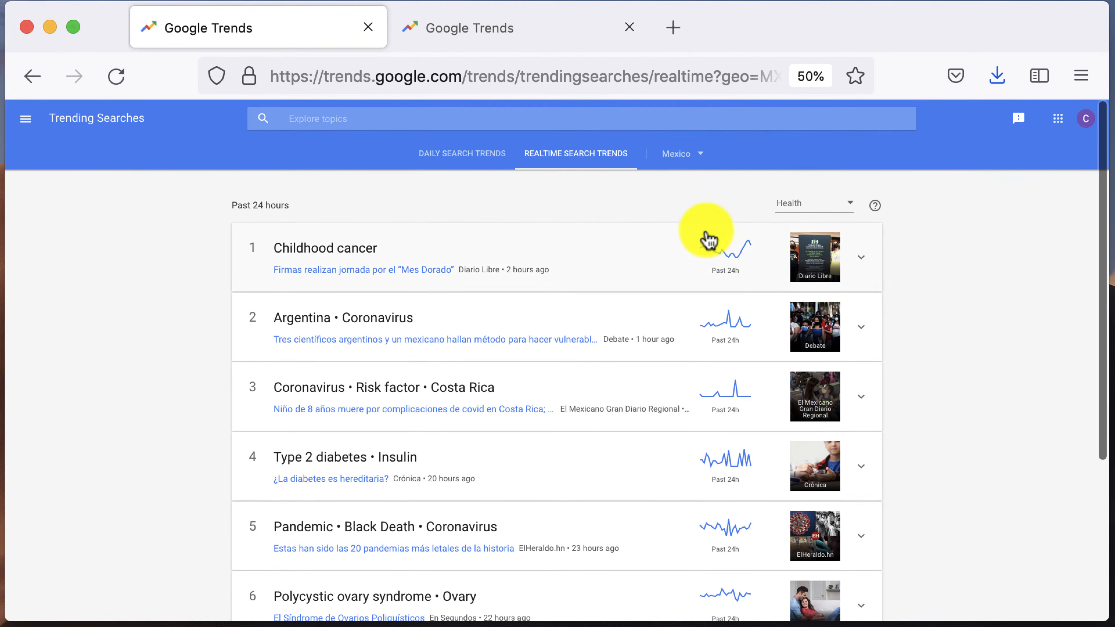
pyautogui.click(810, 208)
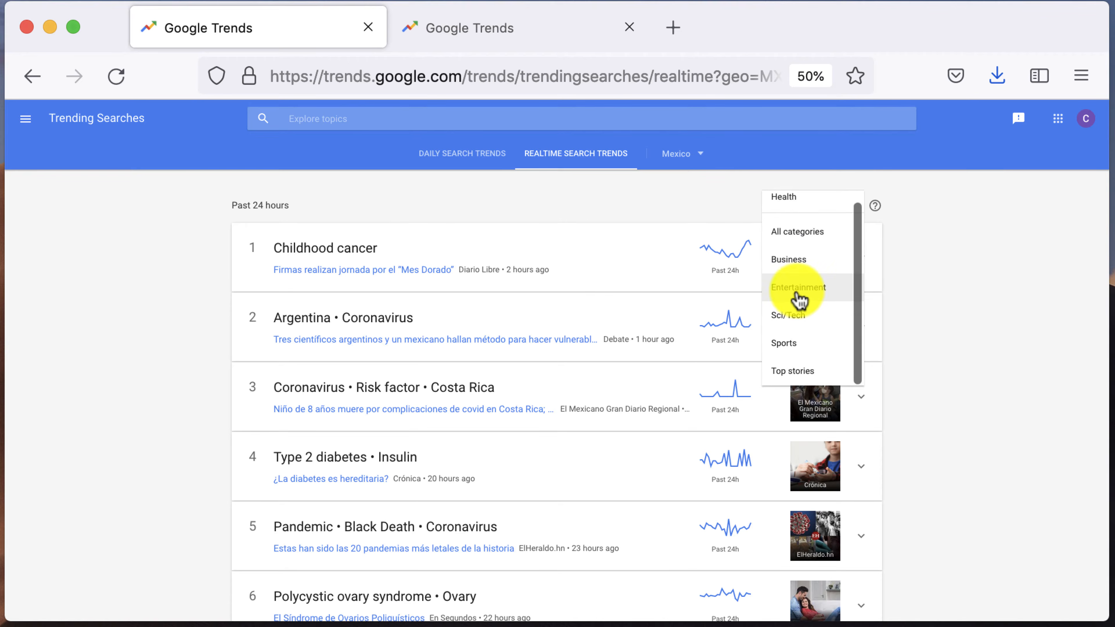
pyautogui.click(825, 315)
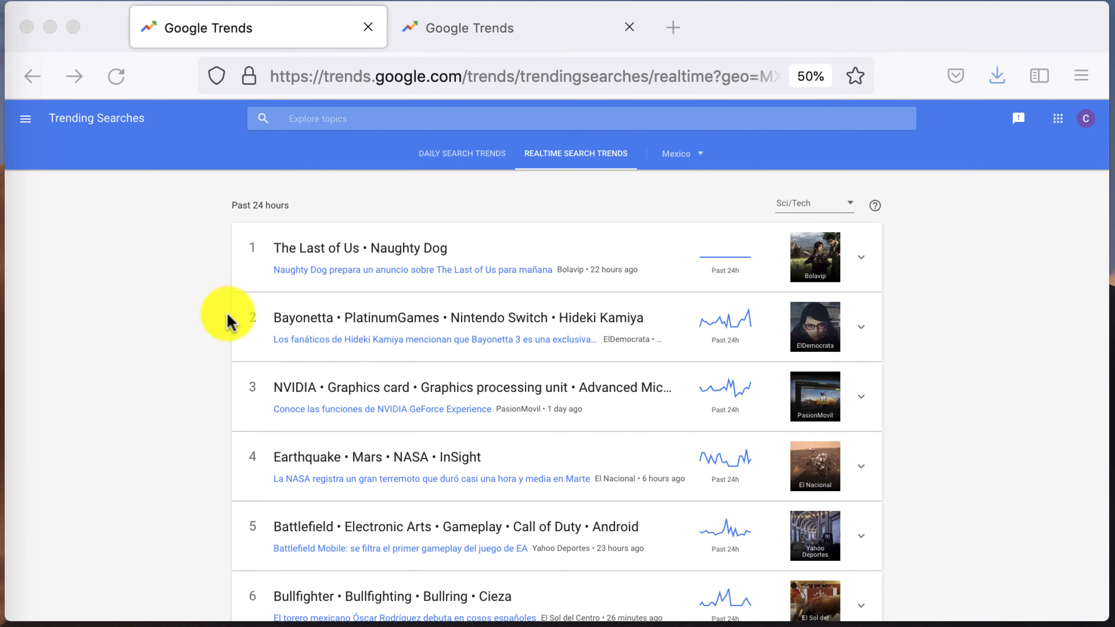
# Examine Mexico's realtime Sci/Tech search trends for the past 24 hours through the end of the loaded list.
pyautogui.scroll(-2, 230, 334)
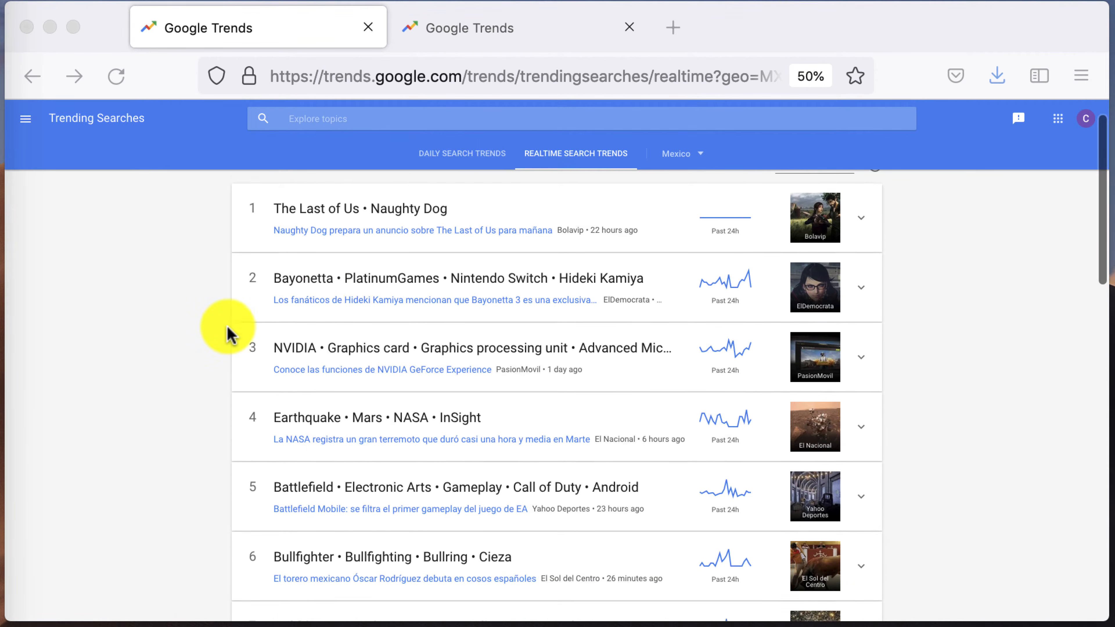
pyautogui.scroll(-2, 229, 334)
pyautogui.scroll(-9, 229, 334)
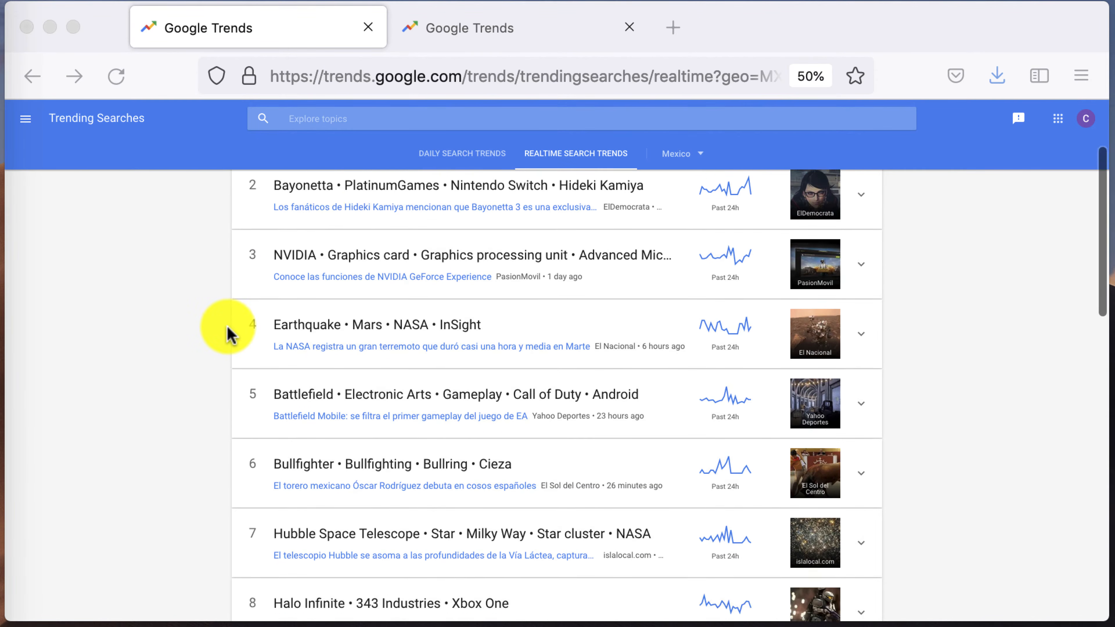
pyautogui.scroll(-15, 229, 334)
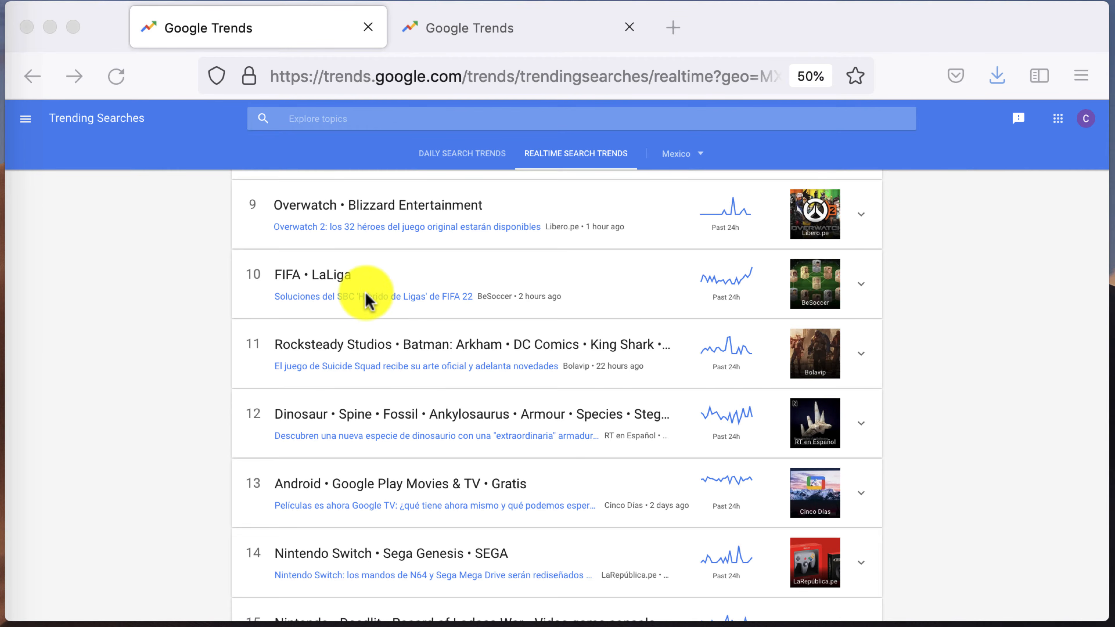
pyautogui.scroll(-10, 365, 301)
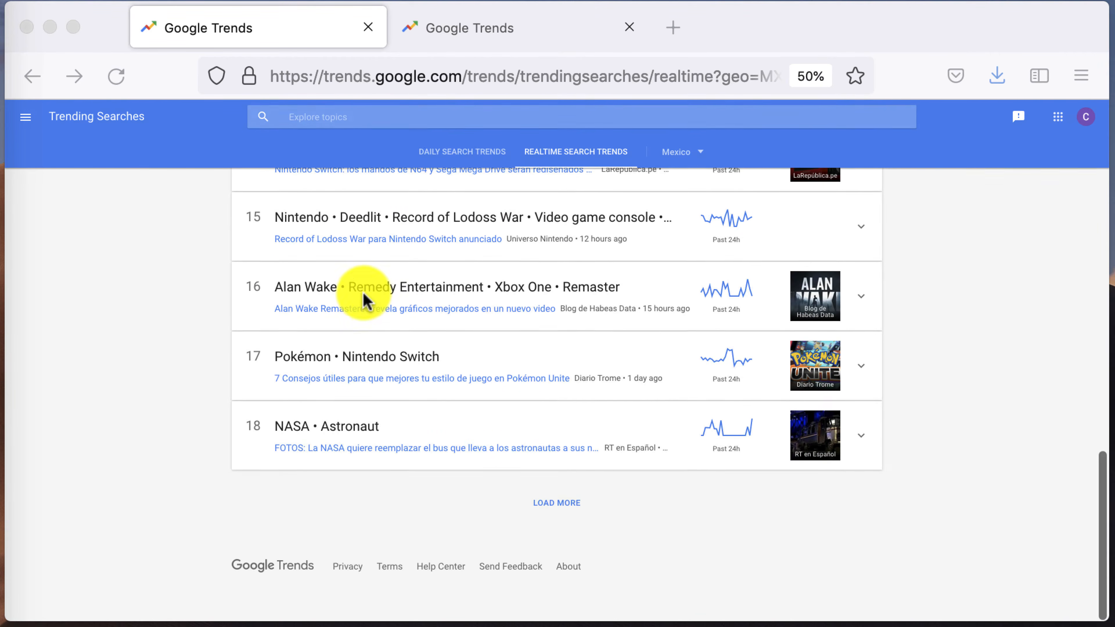
pyautogui.scroll(15, 368, 290)
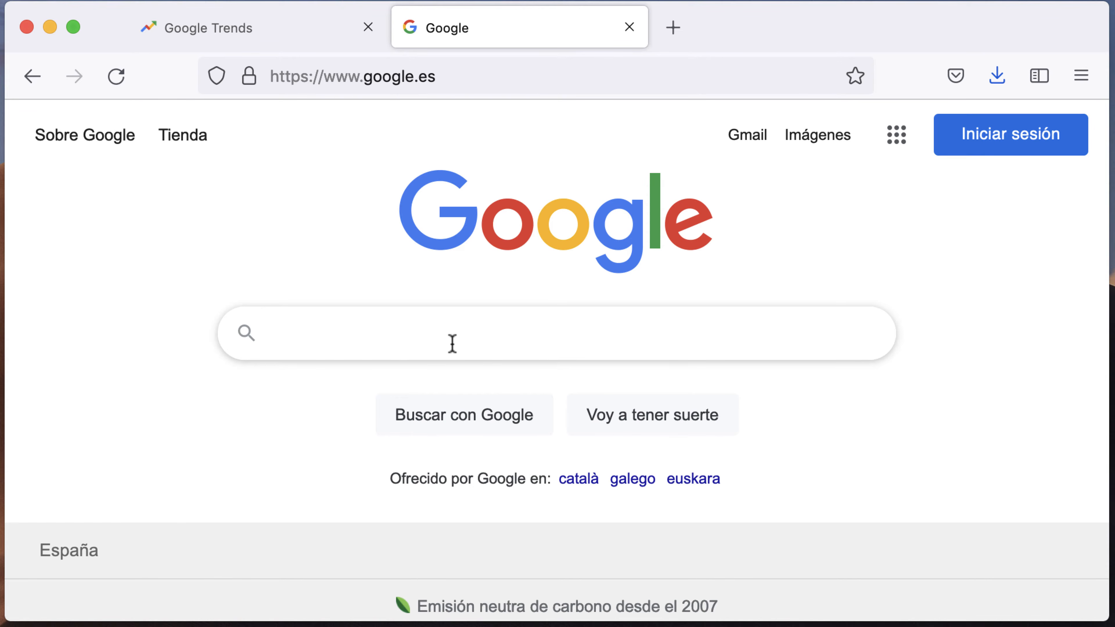
# Search Google for "google trends hot search", accept the settings notice and open the "Hot Searches - Google Trends" result.
pyautogui.write('google ')
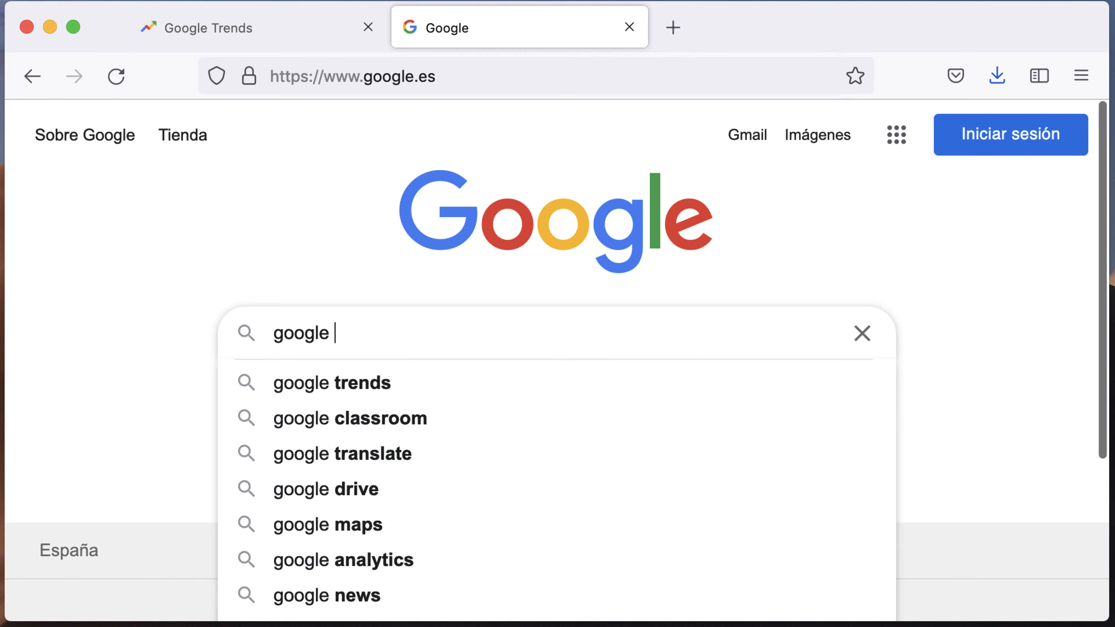
pyautogui.write('t')
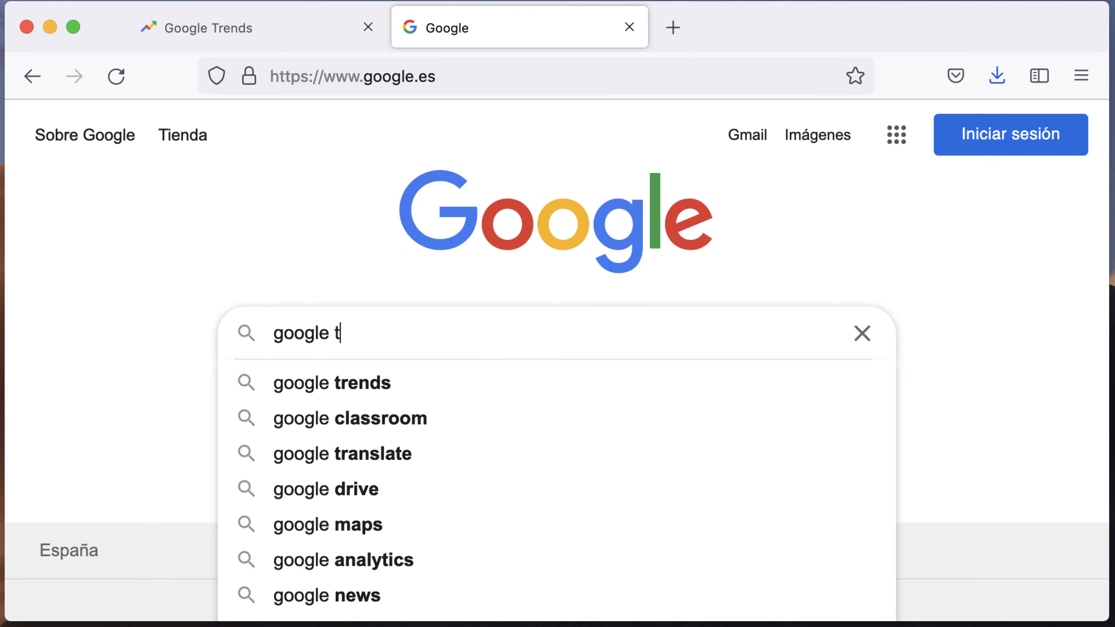
pyautogui.write('rends hot')
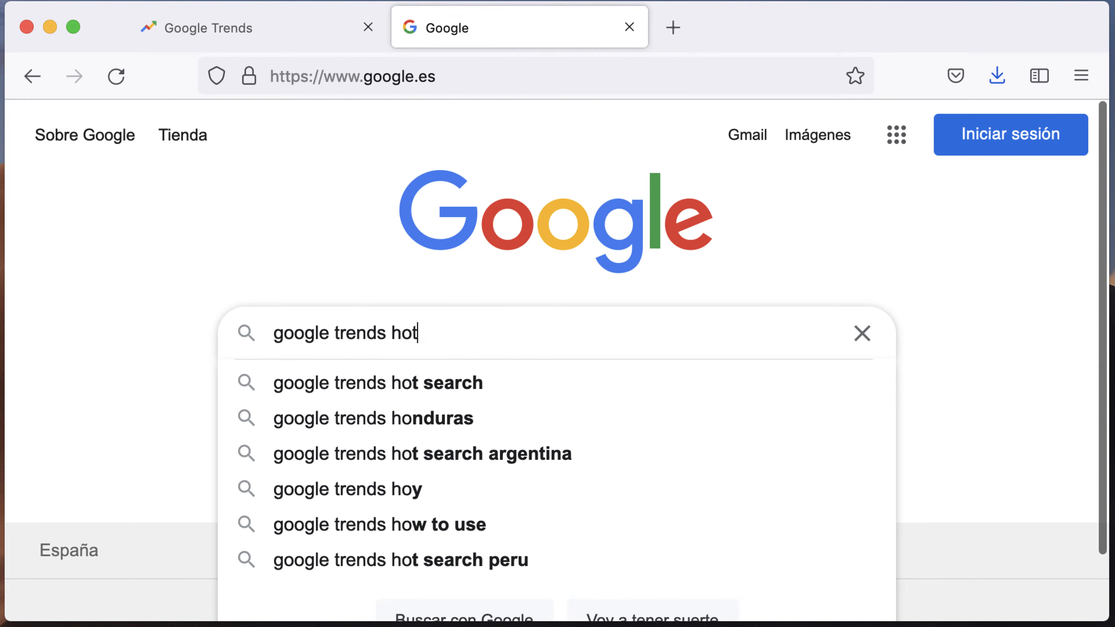
pyautogui.click(472, 382)
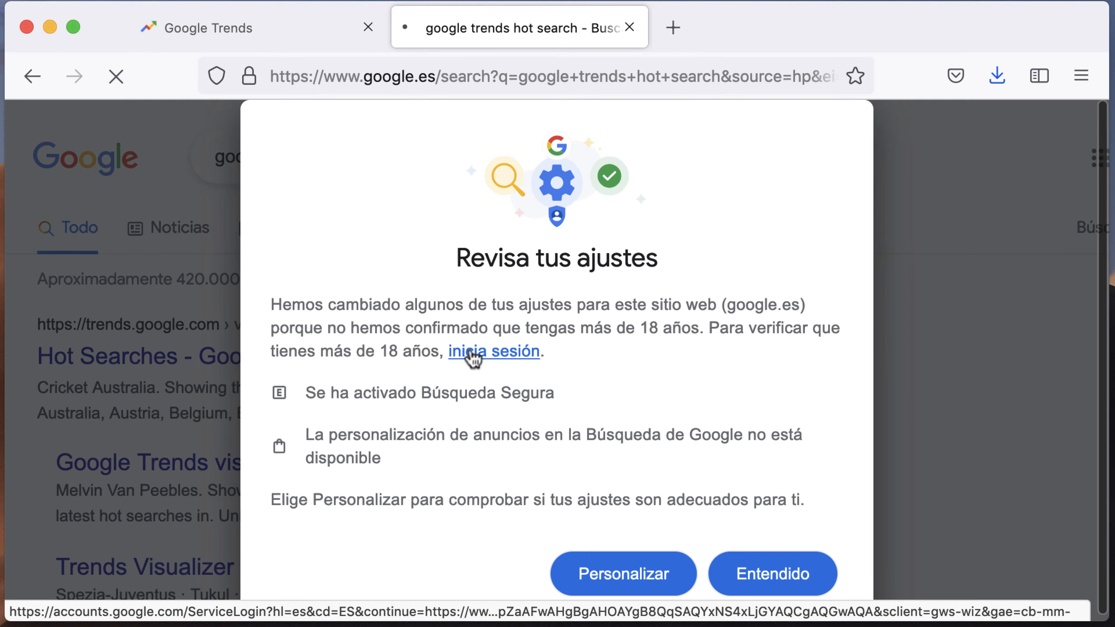
pyautogui.click(785, 576)
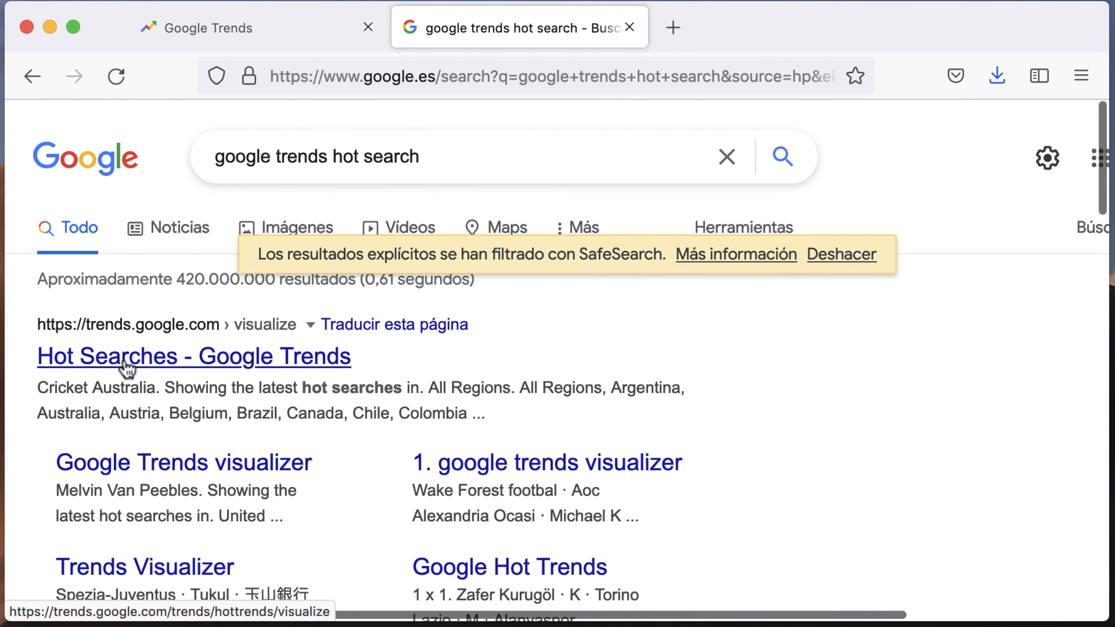
pyautogui.click(171, 373)
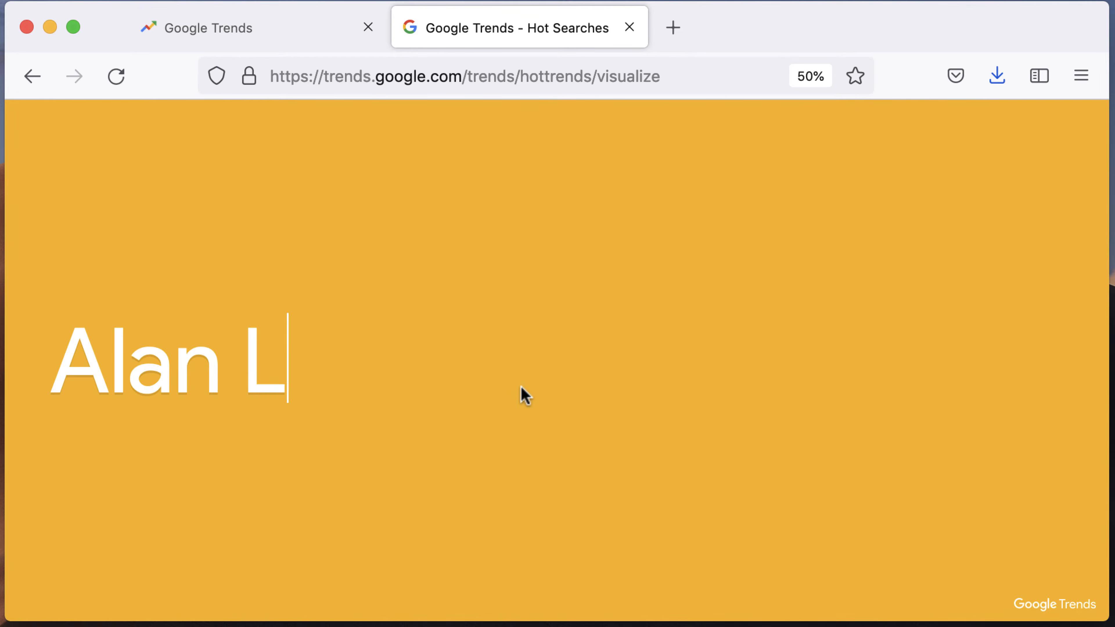
# Try several grid layouts in the Hot Searches visualizer, including one and two cells, and finish with the five-by-five grid.
pyautogui.click(25, 111)
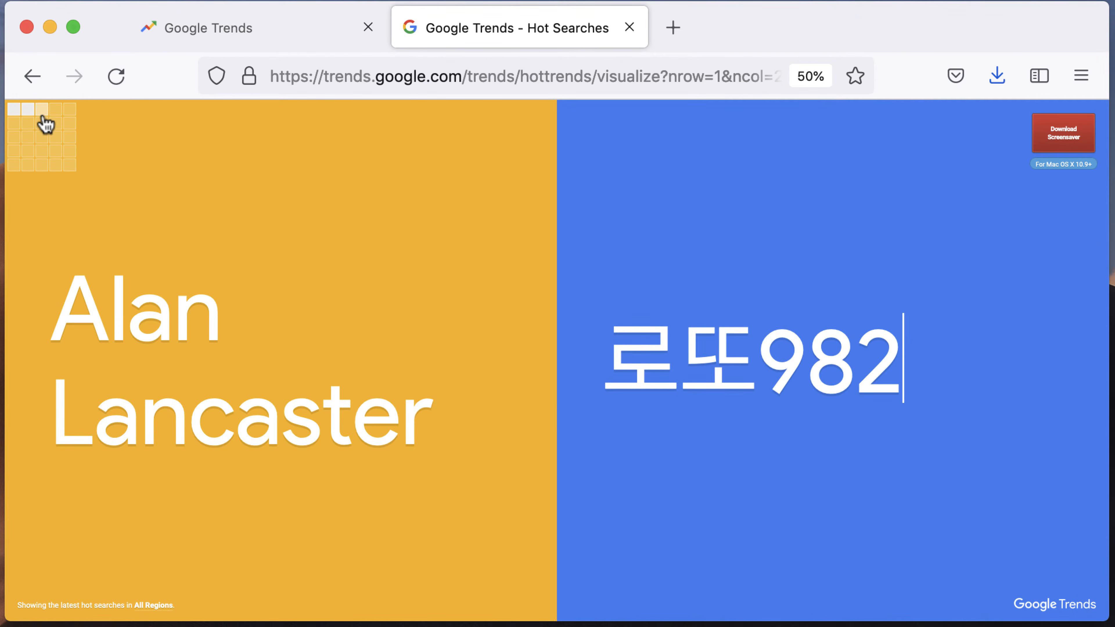
pyautogui.click(42, 125)
pyautogui.click(17, 110)
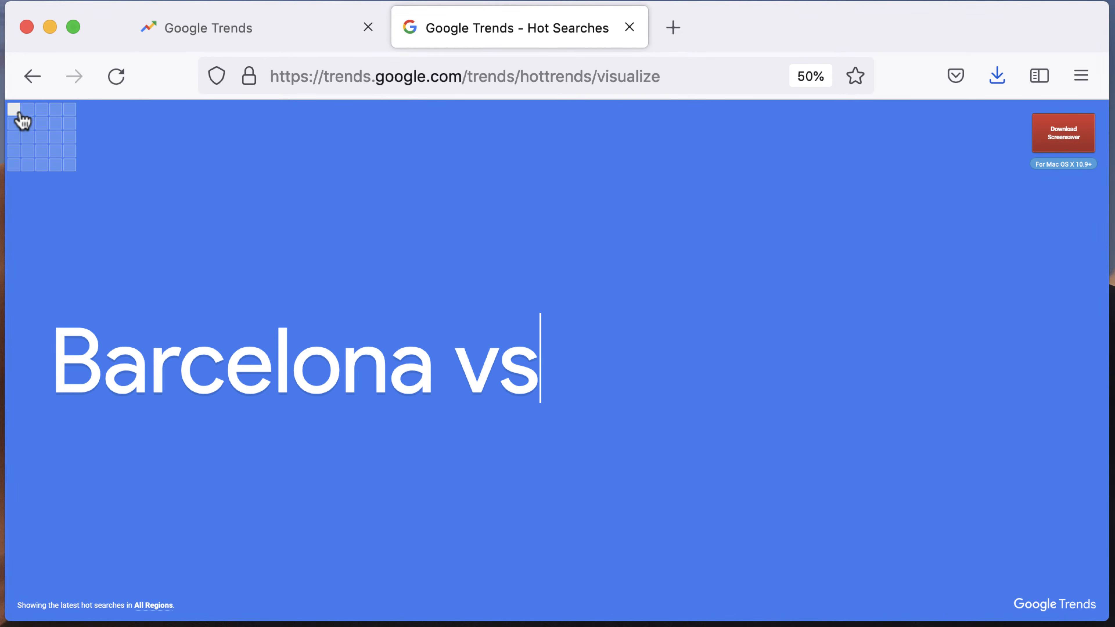
pyautogui.click(28, 110)
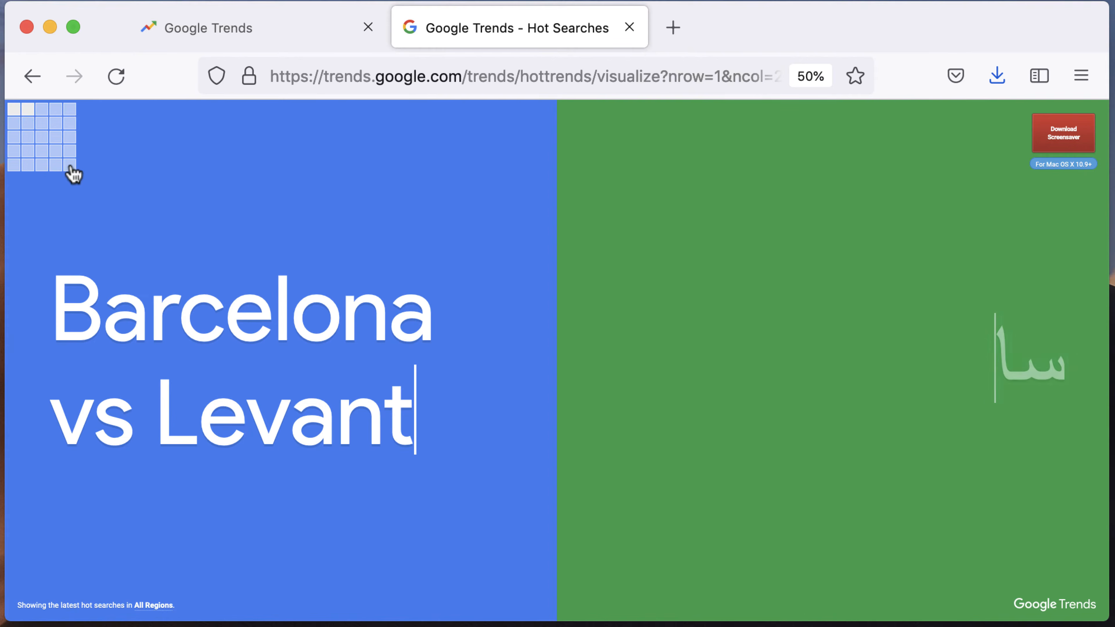
pyautogui.click(69, 165)
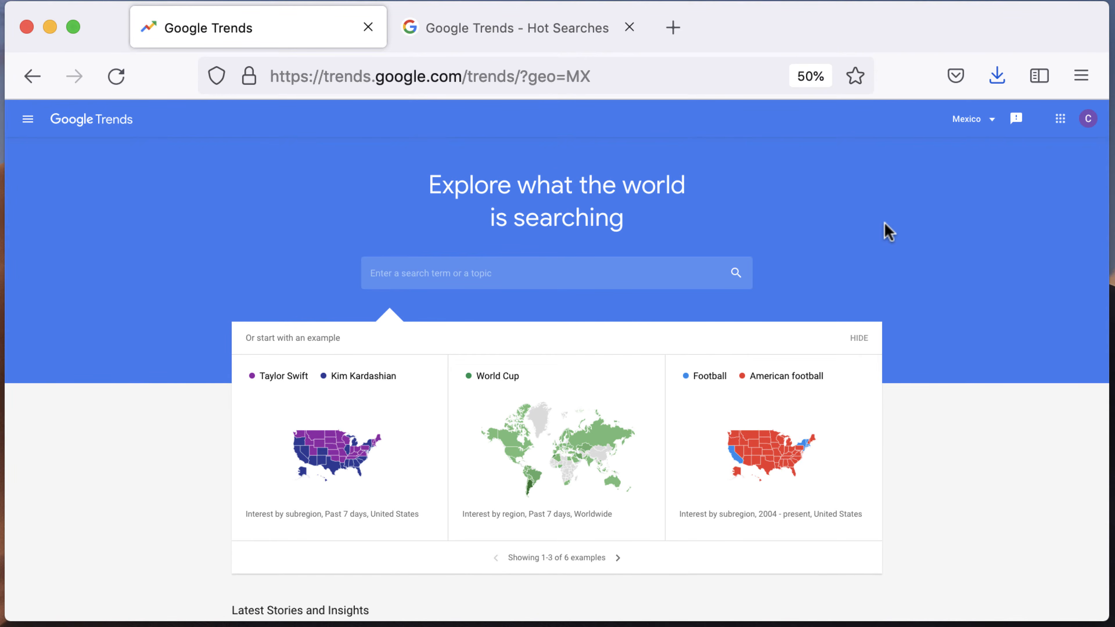
# From the Google Trends home page for Mexico, explore the term "coffe" and replace it with Coffee (Drink).
pyautogui.scroll(-10, 724, 249)
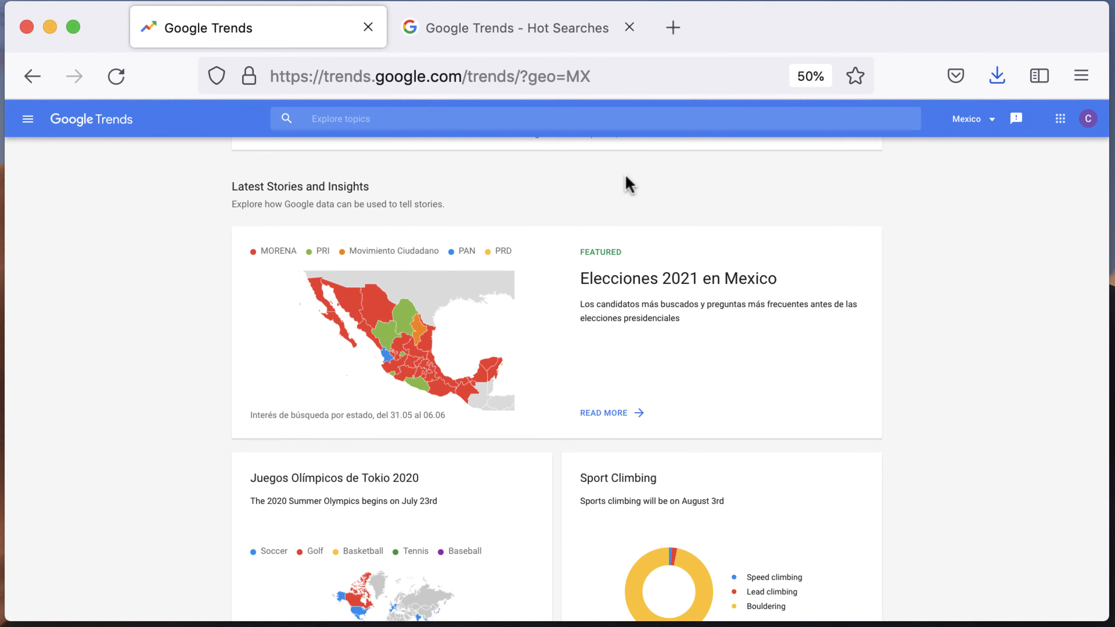
pyautogui.scroll(-8, 629, 184)
pyautogui.scroll(18, 625, 182)
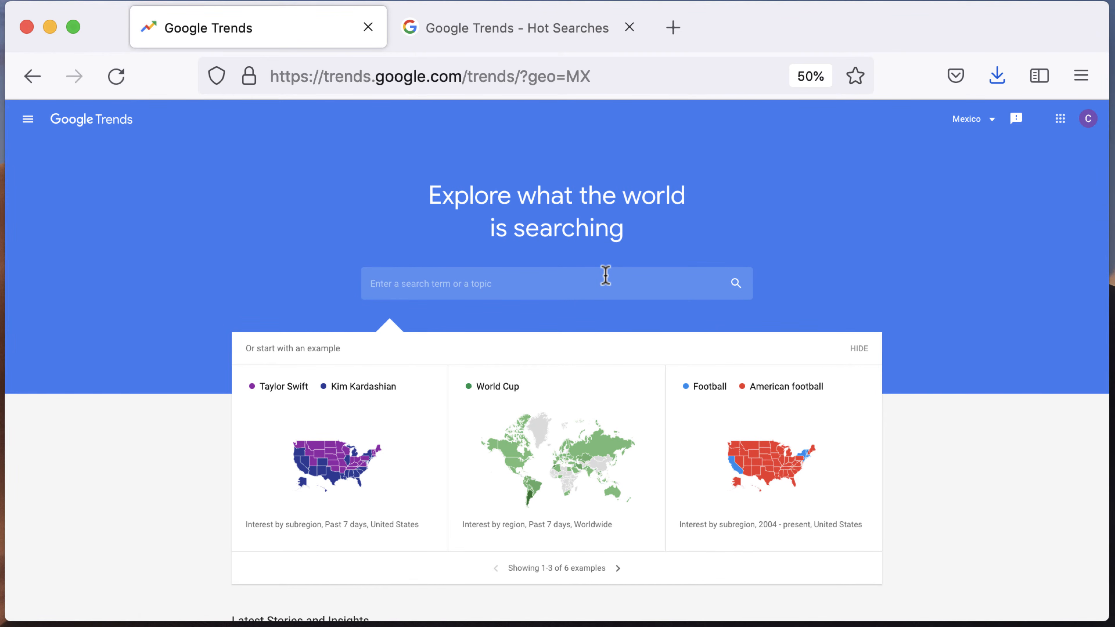
pyautogui.click(605, 275)
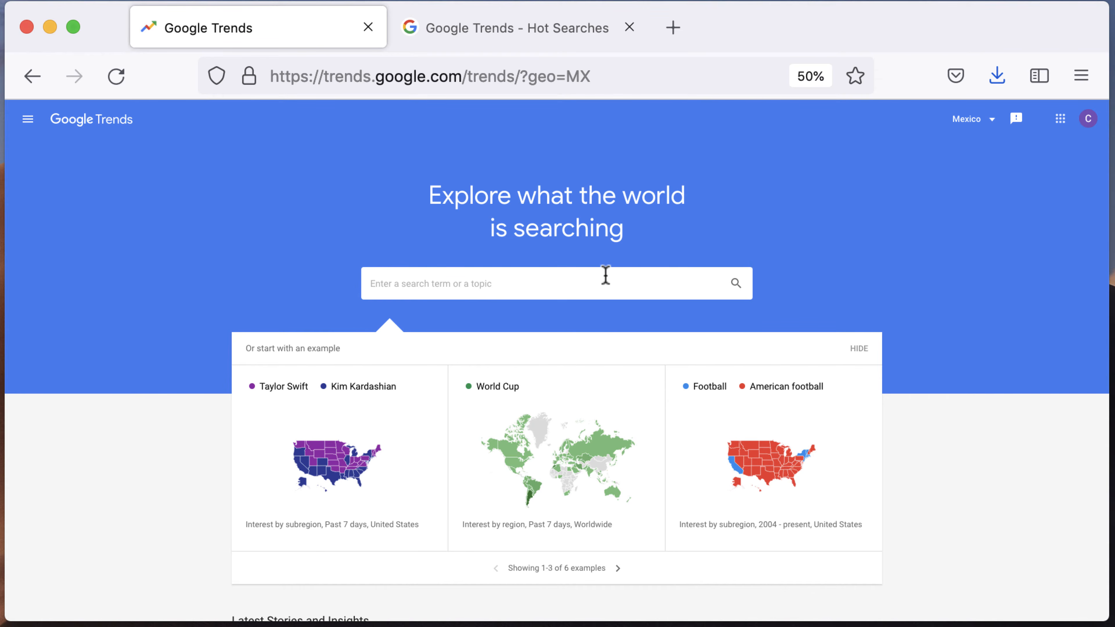
pyautogui.write('coffe')
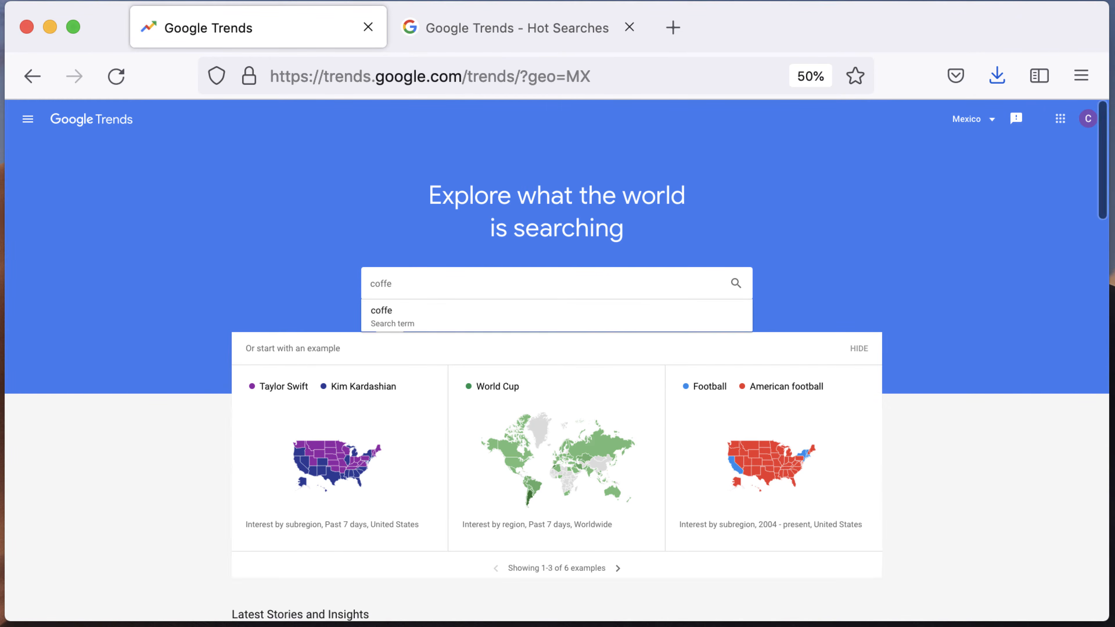
pyautogui.click(488, 318)
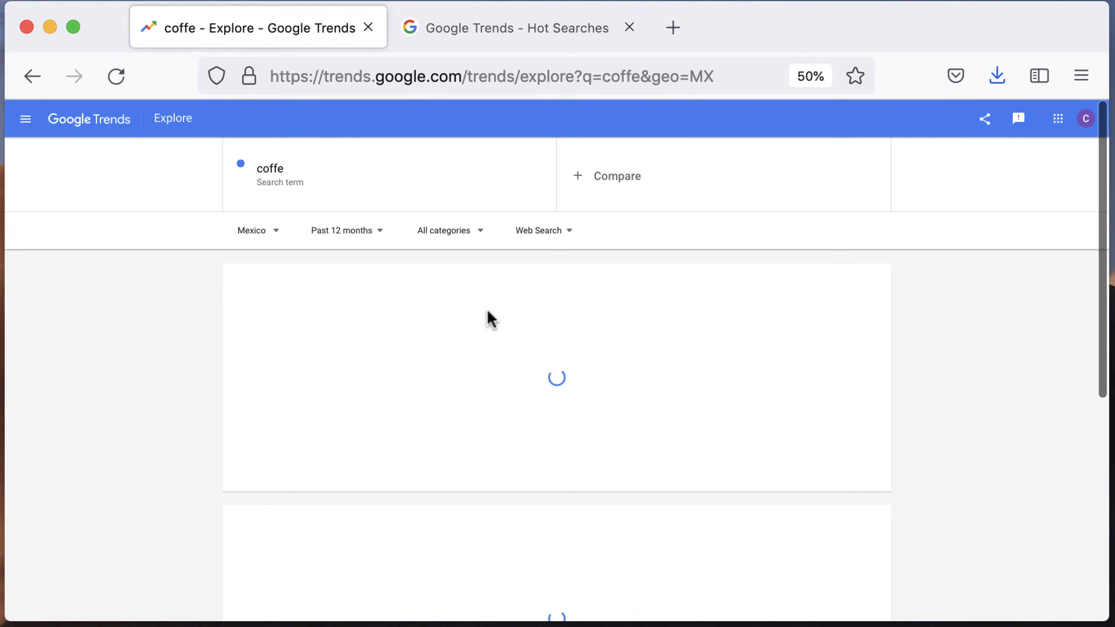
pyautogui.click(329, 173)
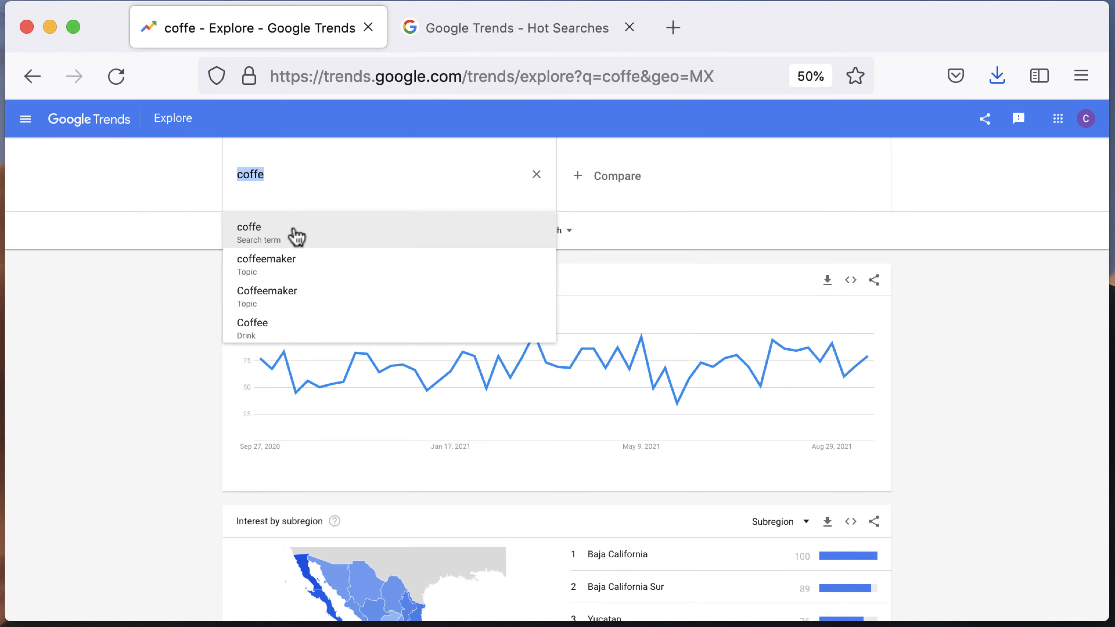
pyautogui.click(300, 337)
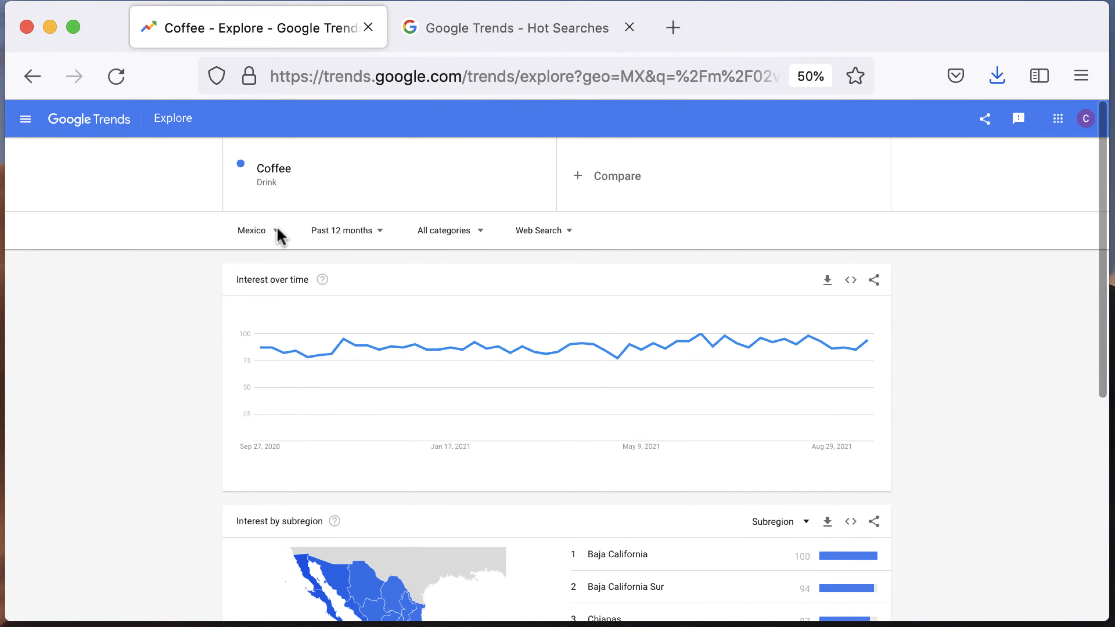
# Add Tea (Beverage) as a comparison to Coffee and set the time range to Past 5 years.
pyautogui.click(620, 188)
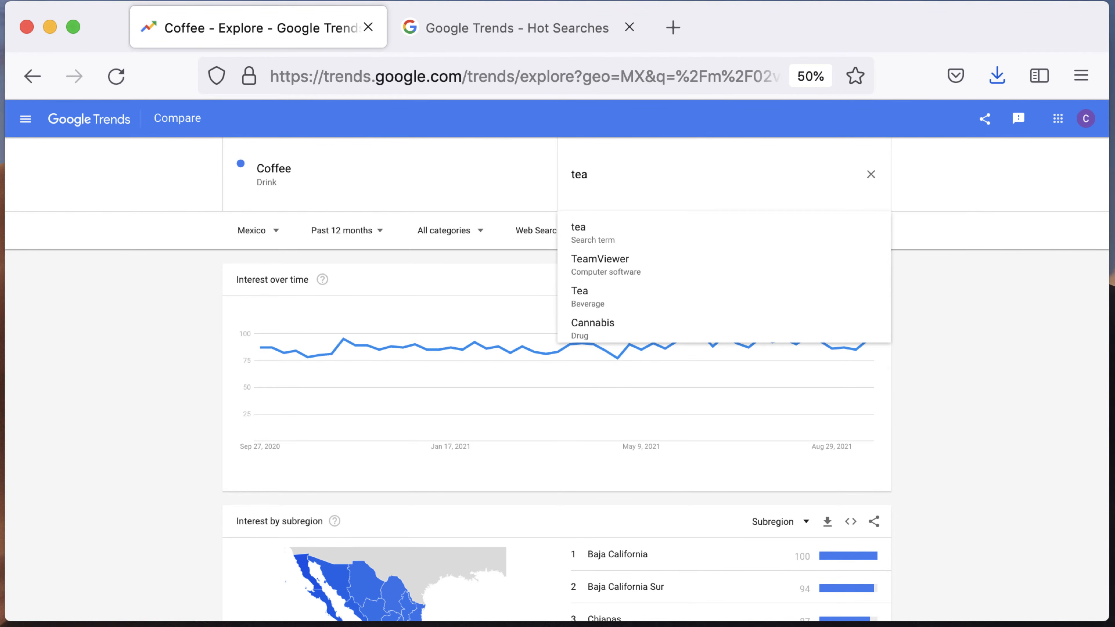
pyautogui.click(619, 297)
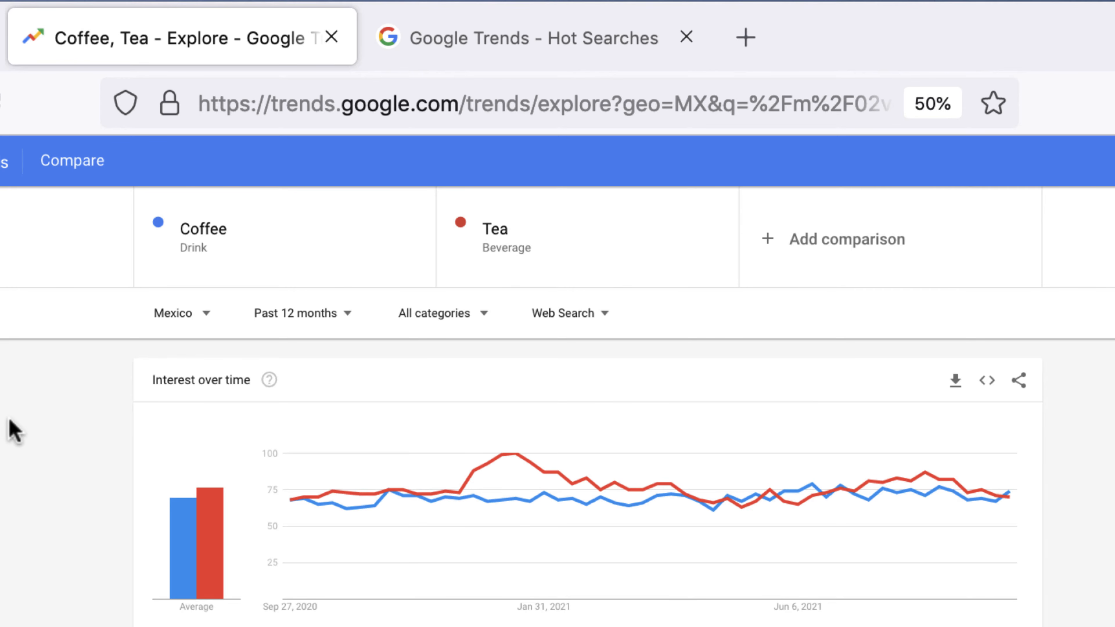
pyautogui.click(337, 321)
pyautogui.click(305, 587)
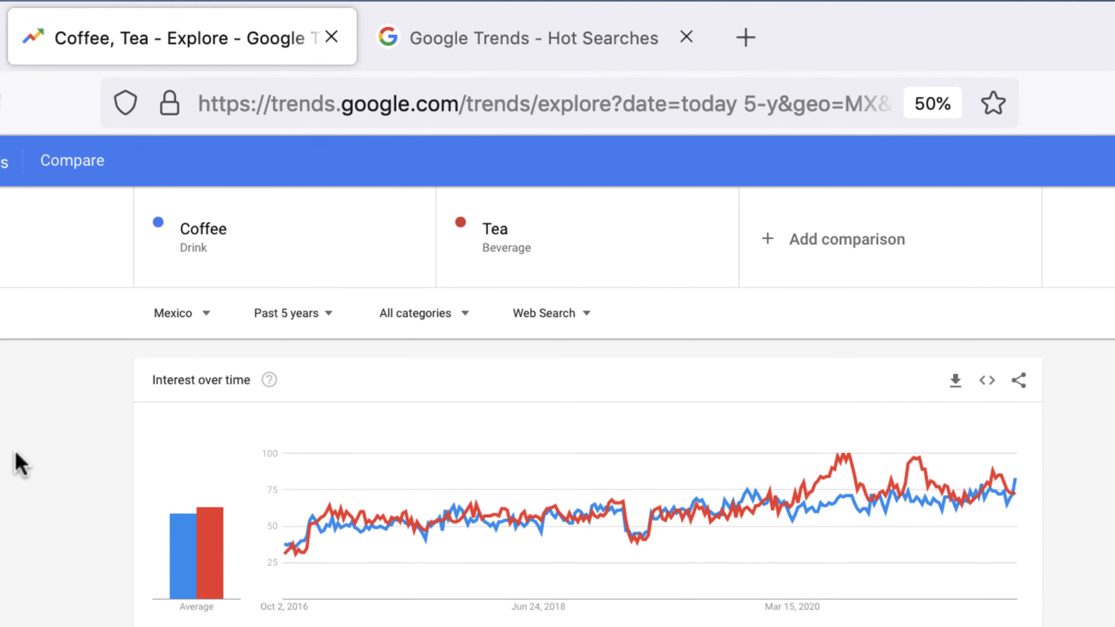
# Examine the Coffee and Tea breakdown by subregion in Mexico, along with Coffee's own subregion interest and rising related queries.
pyautogui.scroll(-5, 20, 464)
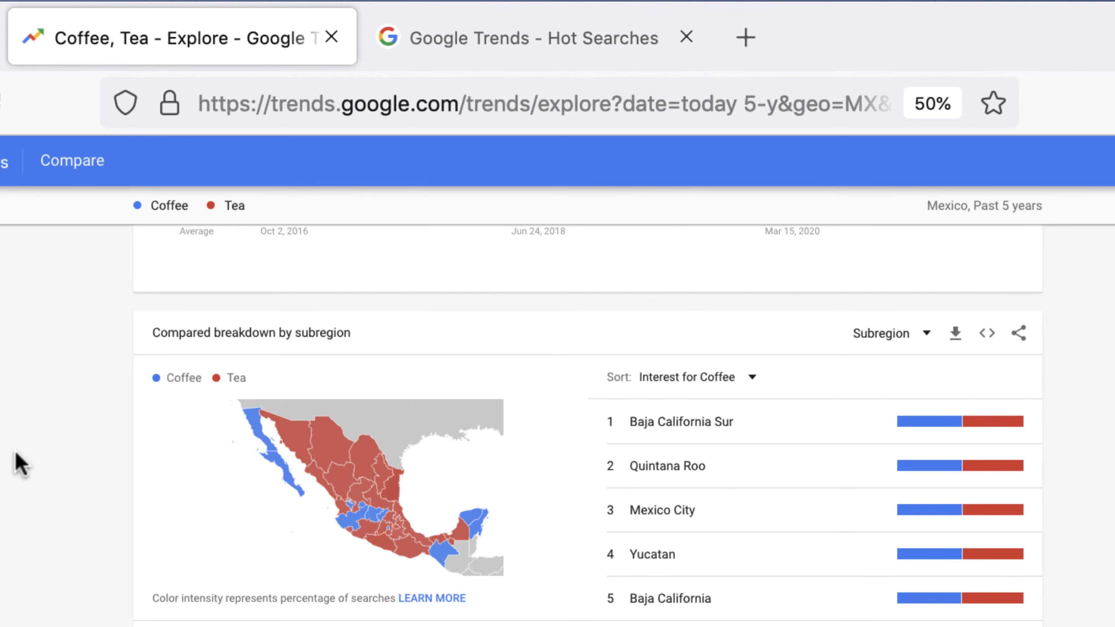
pyautogui.scroll(-5, 31, 404)
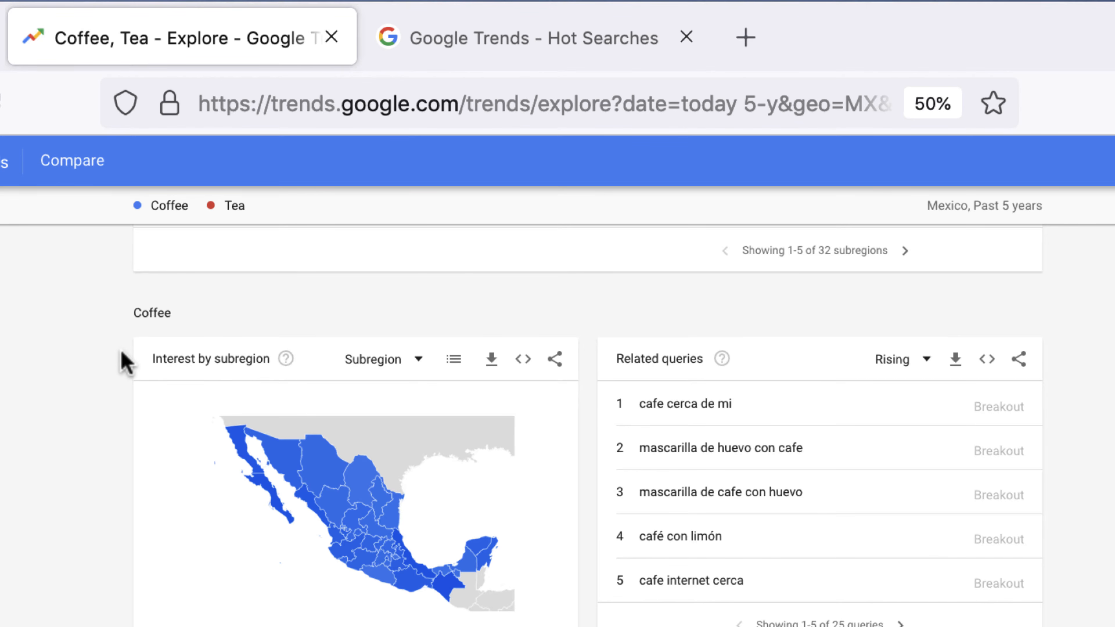
pyautogui.scroll(-5, 124, 362)
pyautogui.scroll(3, 124, 362)
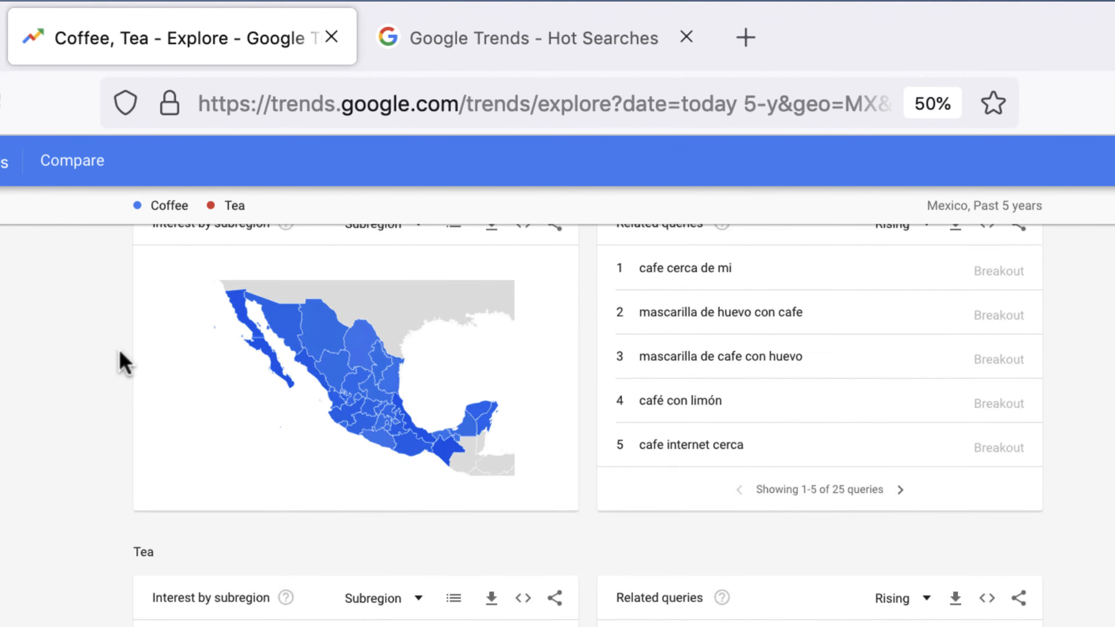
pyautogui.scroll(1, 123, 363)
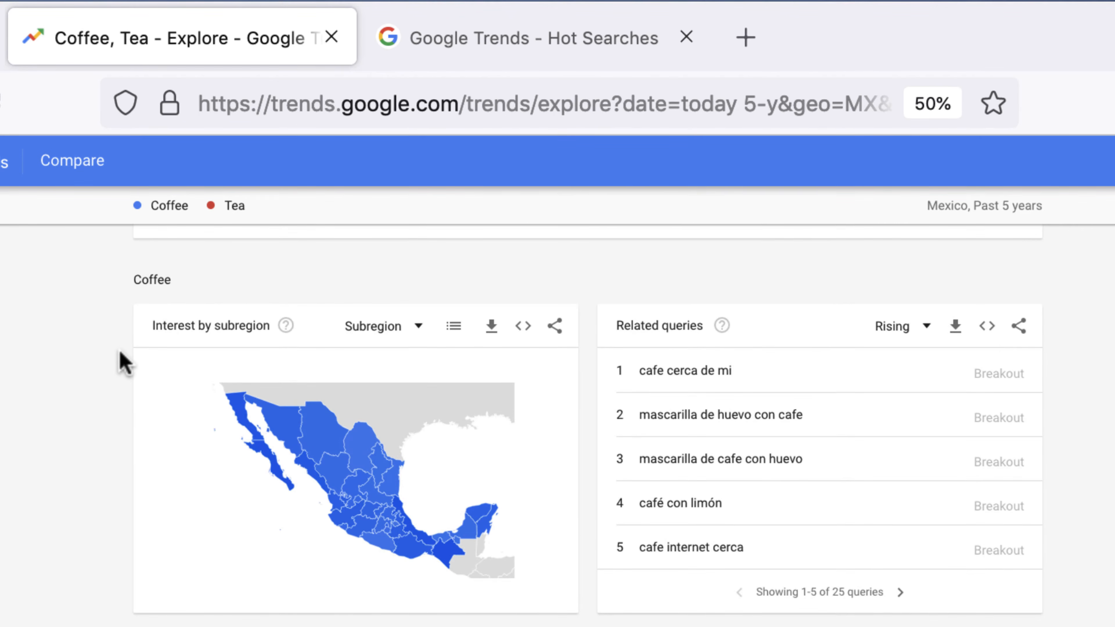
pyautogui.scroll(8, 124, 363)
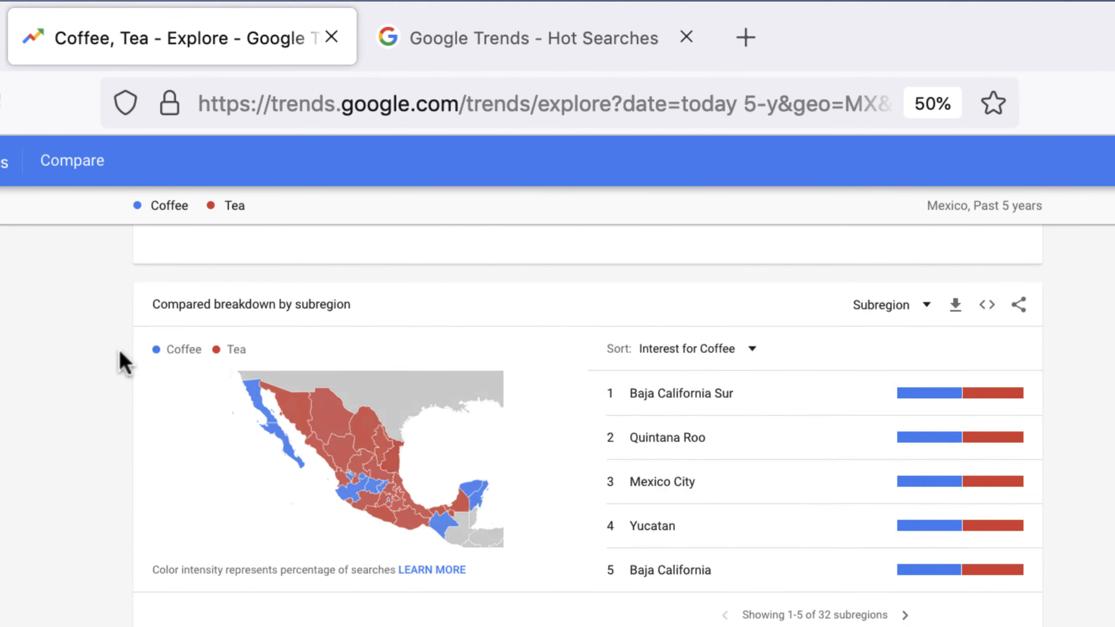
pyautogui.scroll(-7, 124, 363)
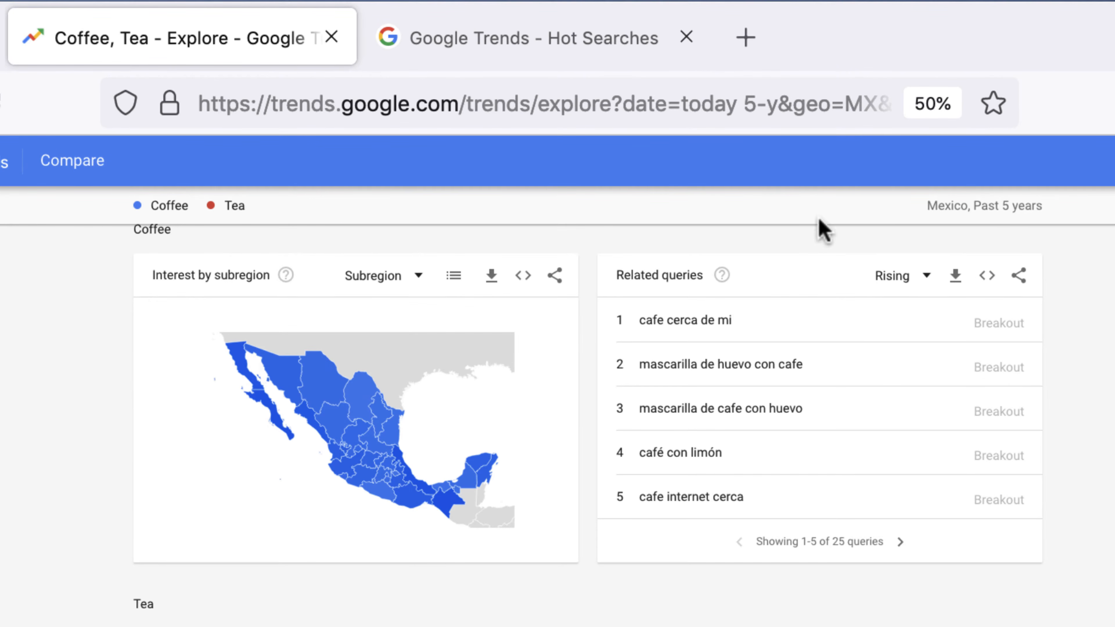
# Check the sorting options for Coffee's related queries and keep them on Rising.
pyautogui.scroll(-1, 766, 272)
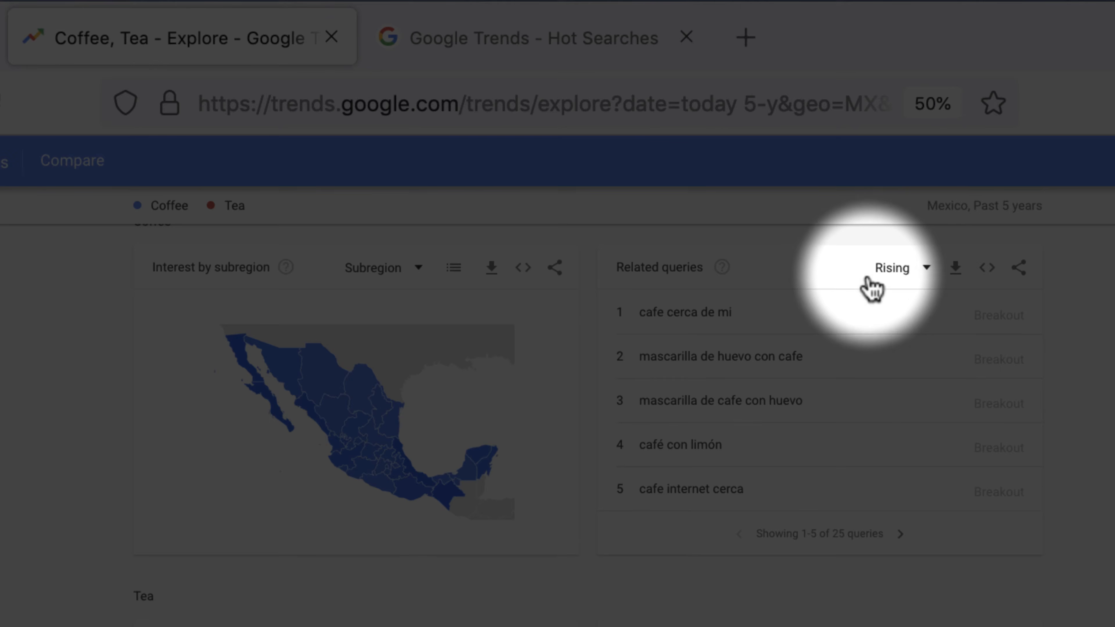
pyautogui.click(892, 274)
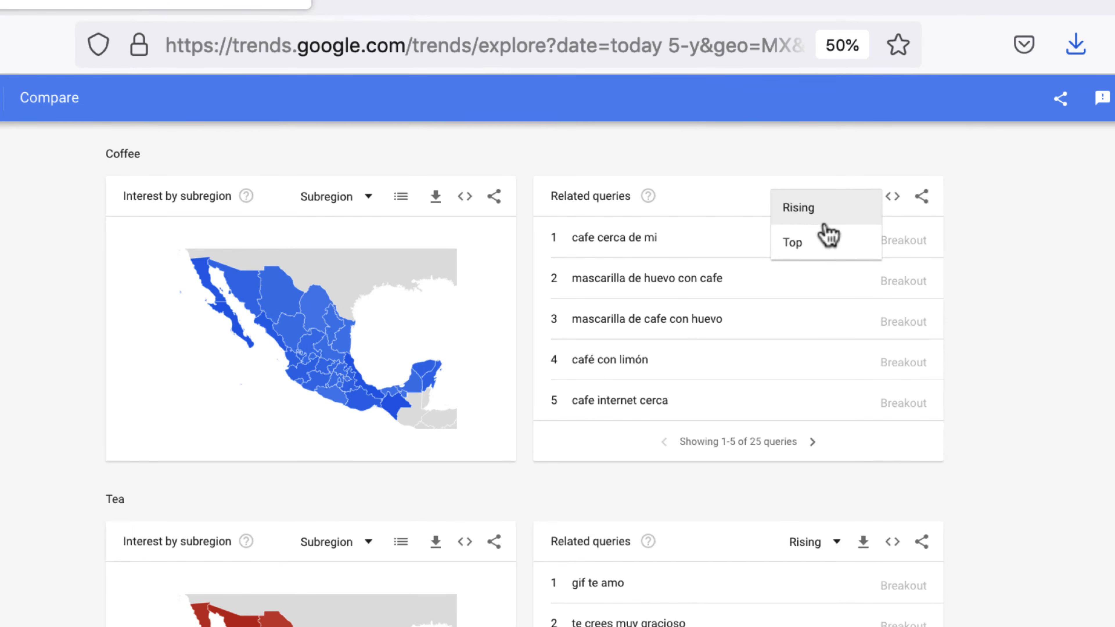
pyautogui.click(826, 213)
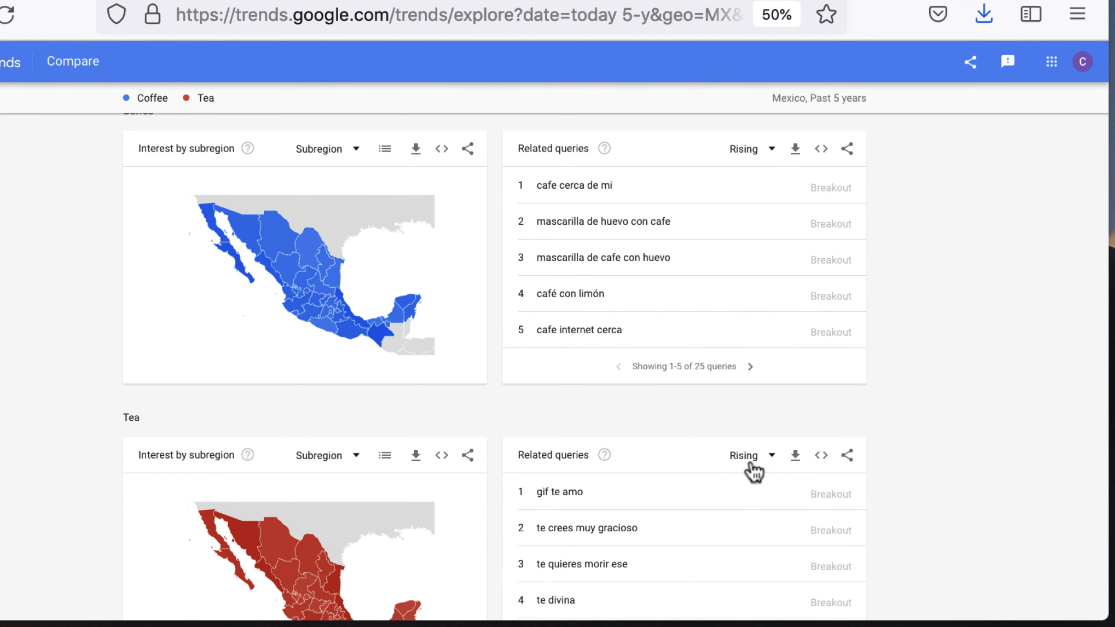
# Switch Tea's related queries to Top and look through the list.
pyautogui.click(812, 549)
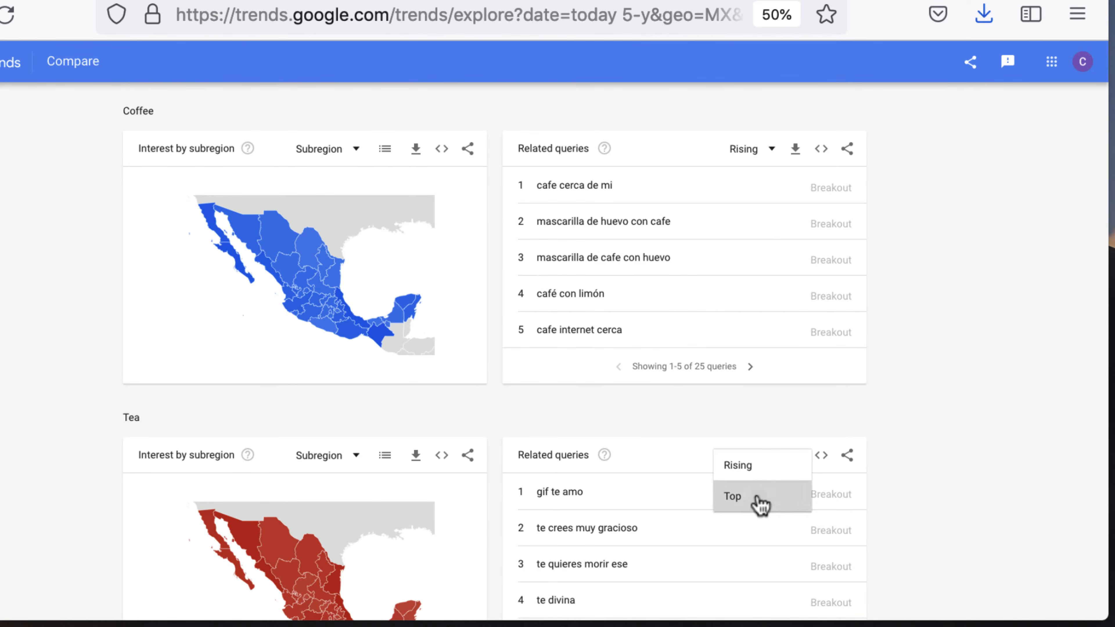
pyautogui.click(742, 496)
pyautogui.scroll(-2, 938, 492)
pyautogui.scroll(1, 1062, 493)
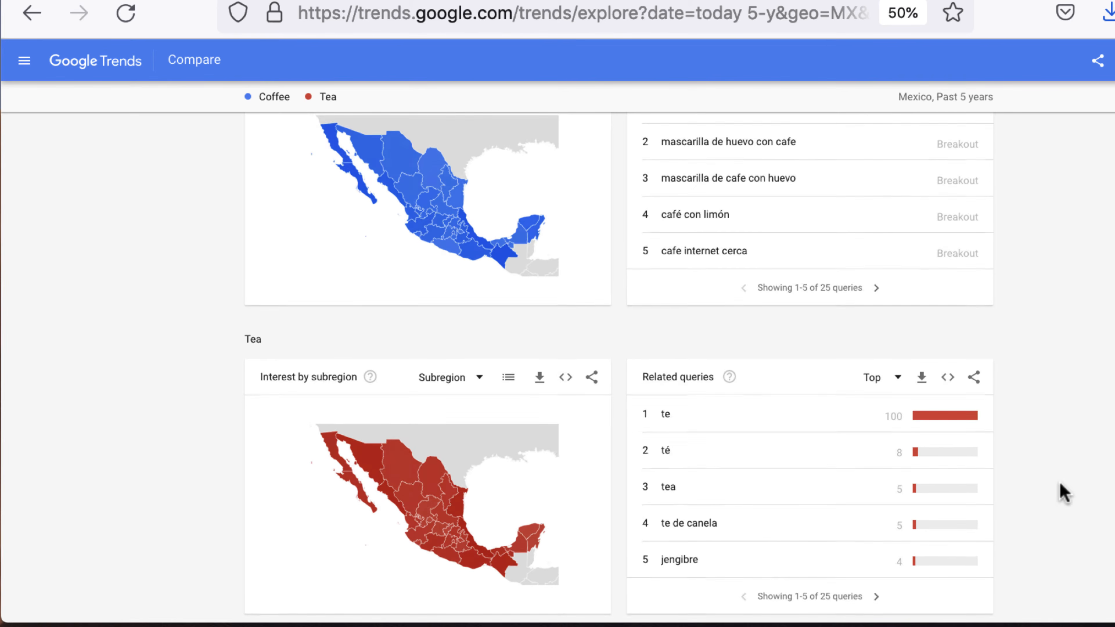
pyautogui.scroll(1, 1062, 493)
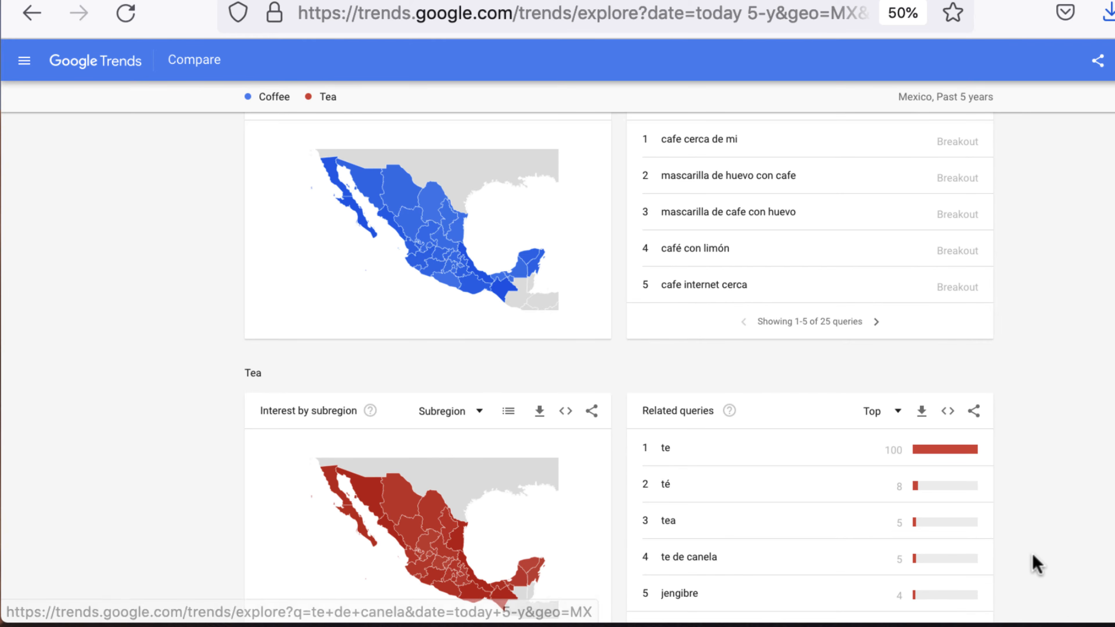
# Remove both Coffee and Tea from the comparison.
pyautogui.scroll(15, 1035, 554)
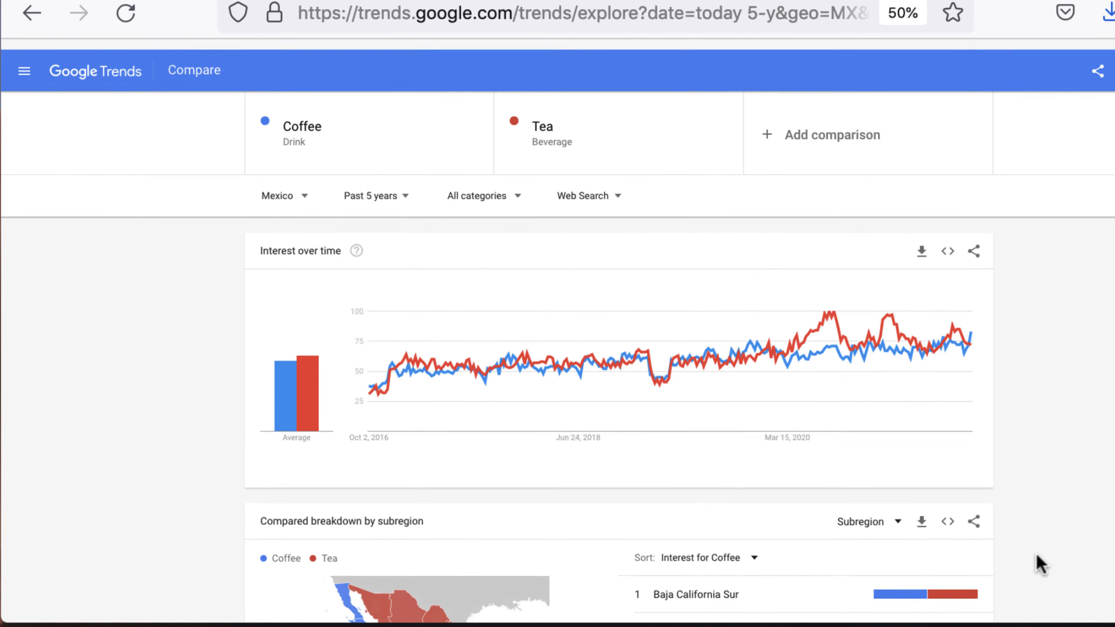
pyautogui.click(465, 105)
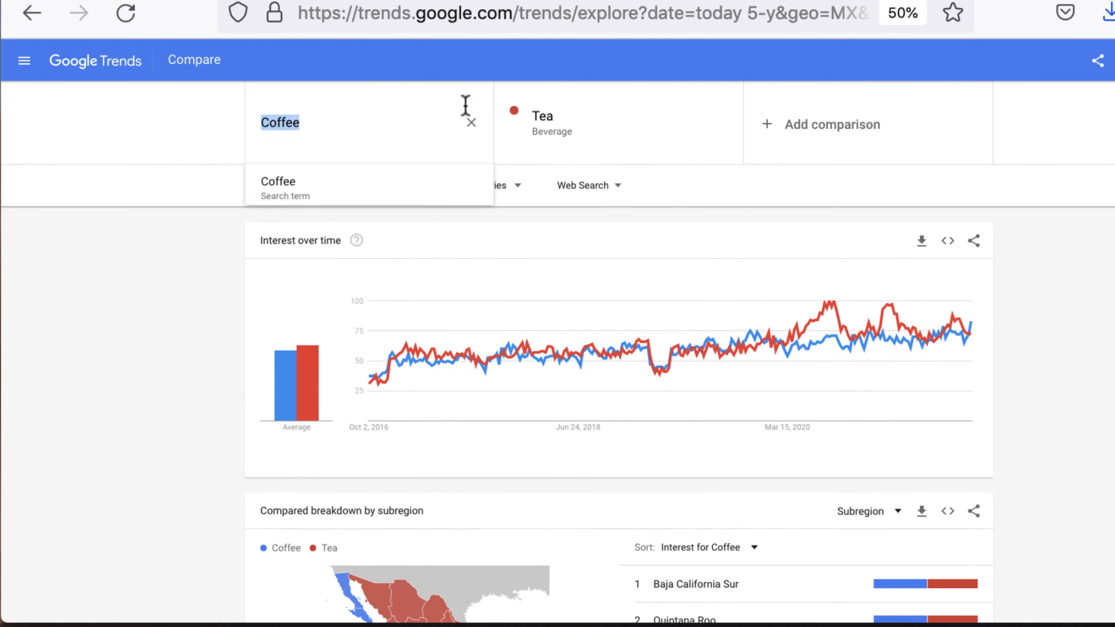
pyautogui.click(473, 123)
pyautogui.click(475, 123)
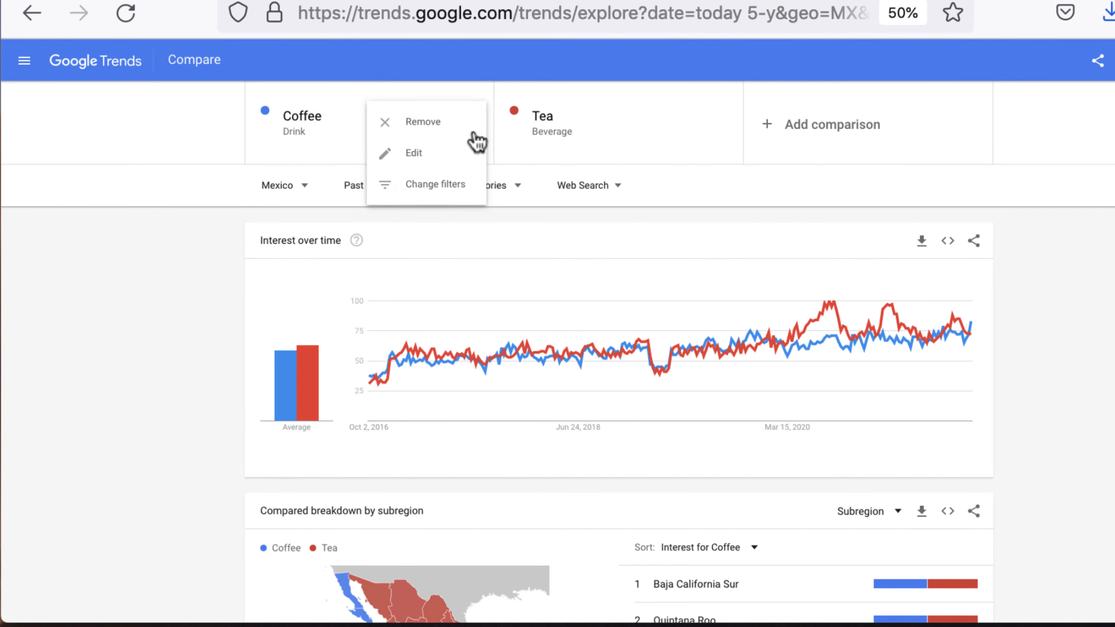
pyautogui.click(414, 120)
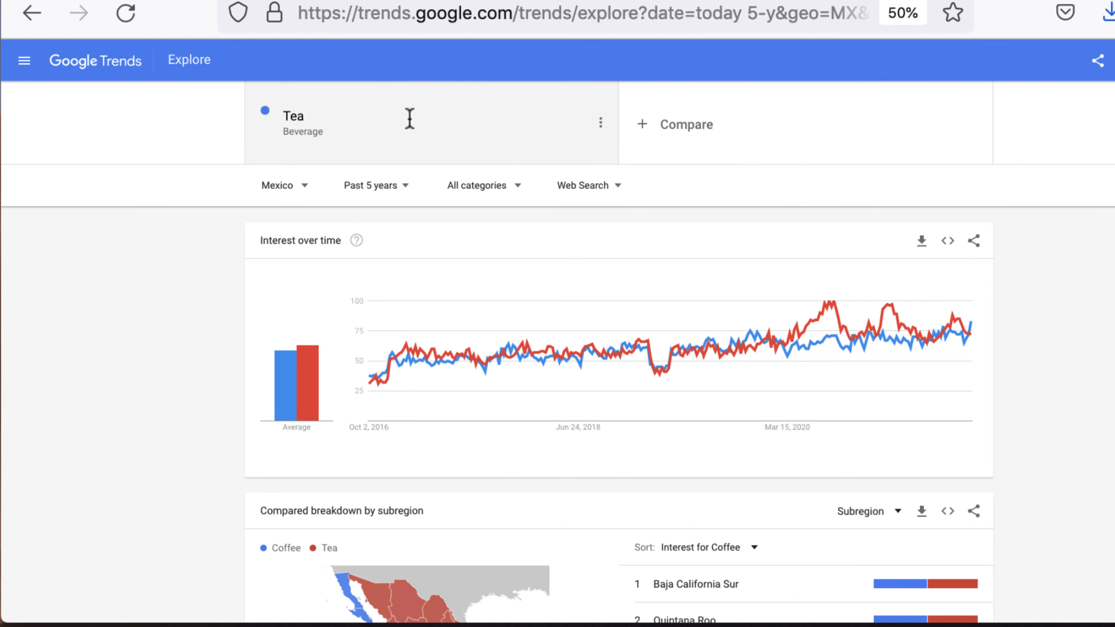
pyautogui.click(606, 123)
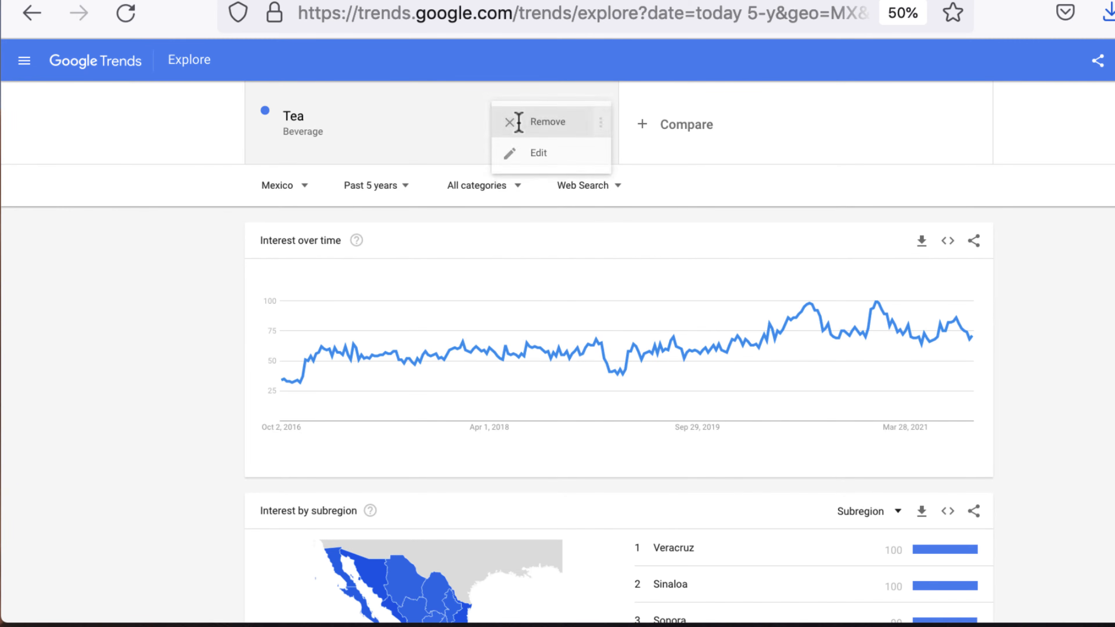
pyautogui.click(517, 122)
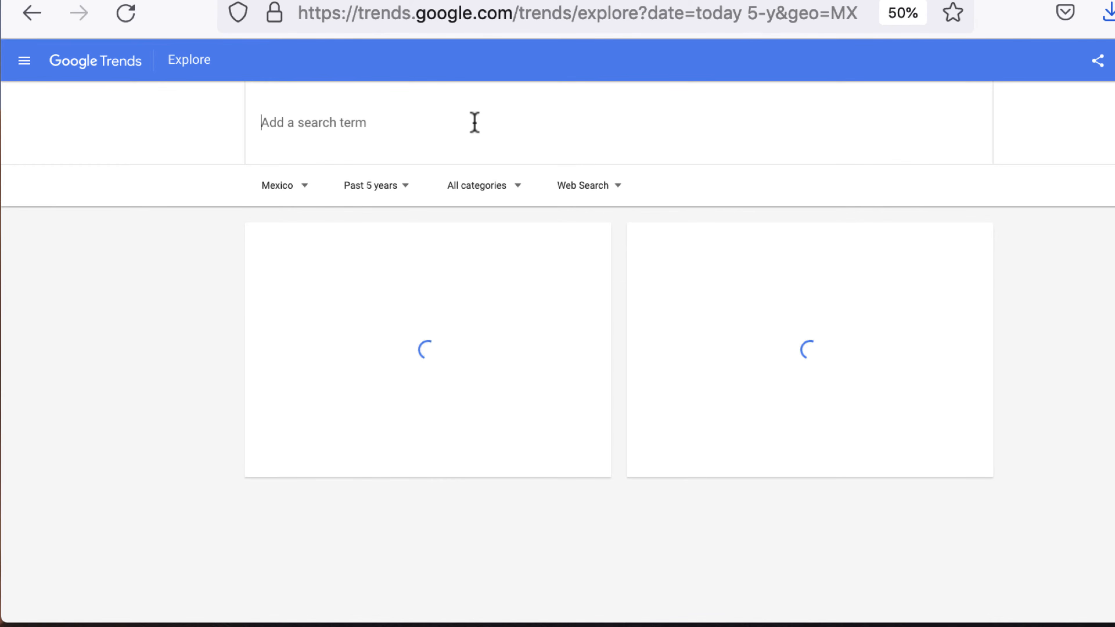
# Explore the search term "tacos al pastor" for Mexico over the past 5 years.
pyautogui.click(475, 122)
pyautogui.write('tacos al apost')
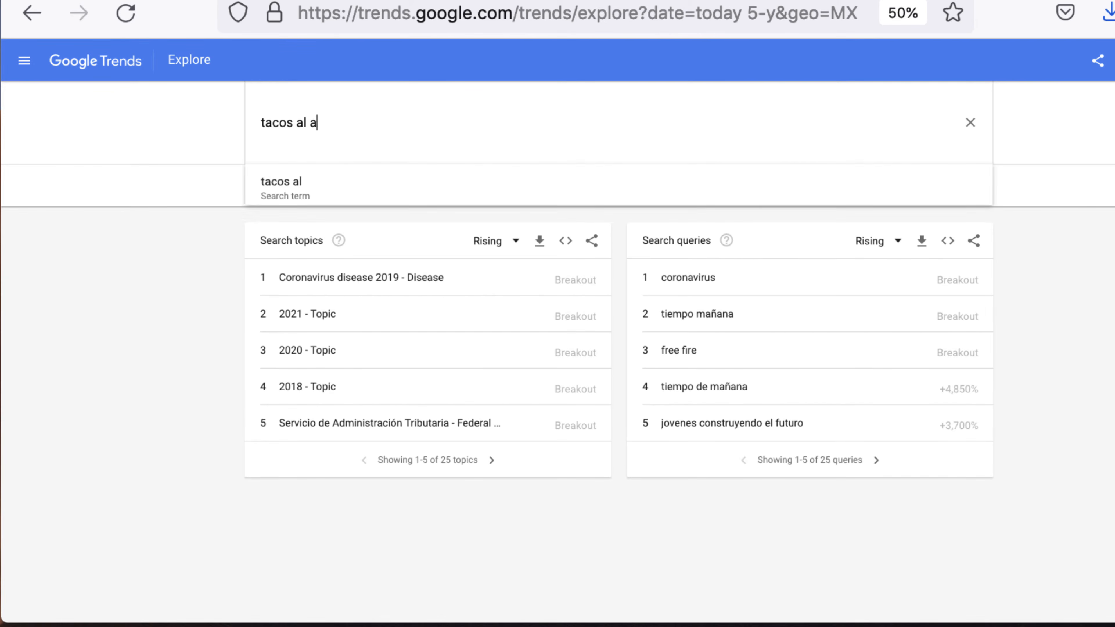
pyautogui.press('BackSpace')
pyautogui.press('BackSpace')
pyautogui.press('BackSpace')
pyautogui.press('BackSpace')
pyautogui.press('BackSpace')
pyautogui.write('pastor')
pyautogui.press('Return')
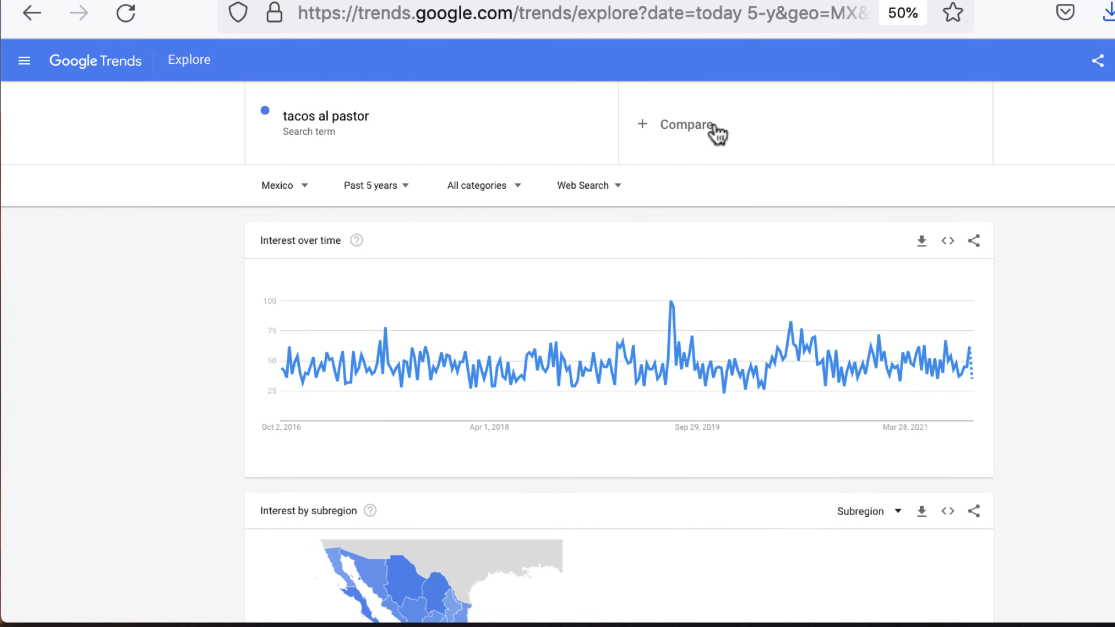
# Add the search term "tacos de carnitas" as a comparison to tacos al pastor.
pyautogui.click(715, 125)
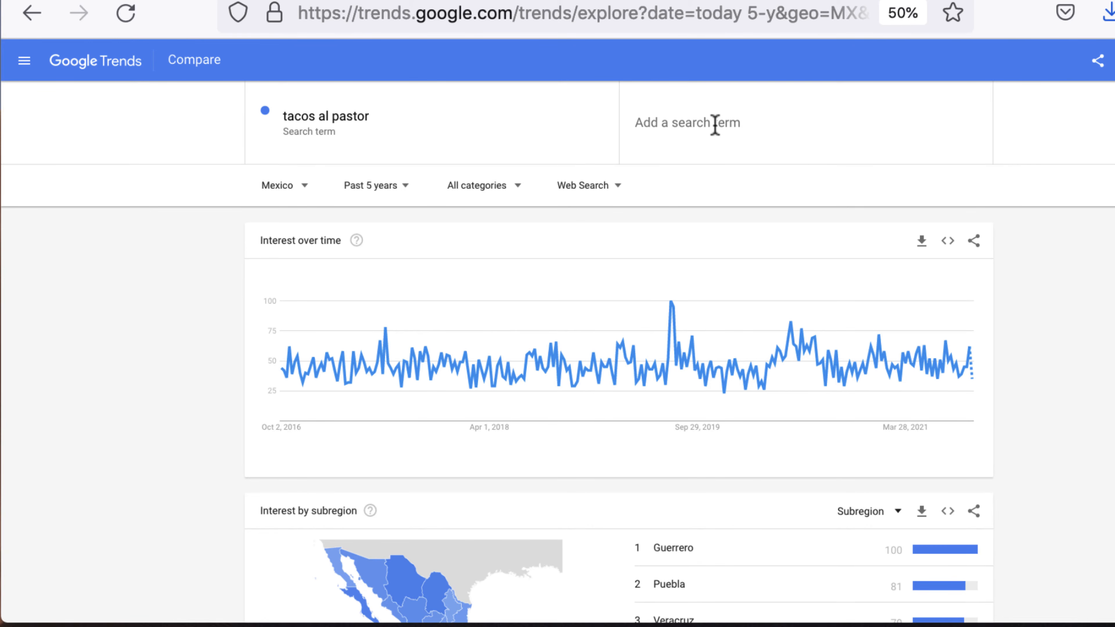
pyautogui.write('tacos de carnitas')
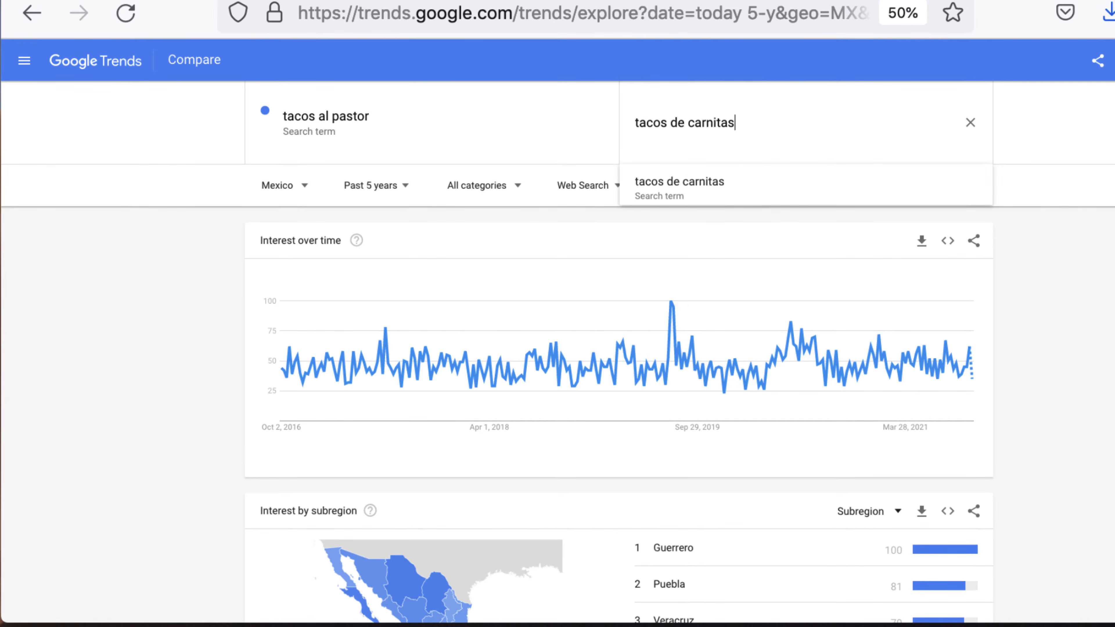
pyautogui.press('Return')
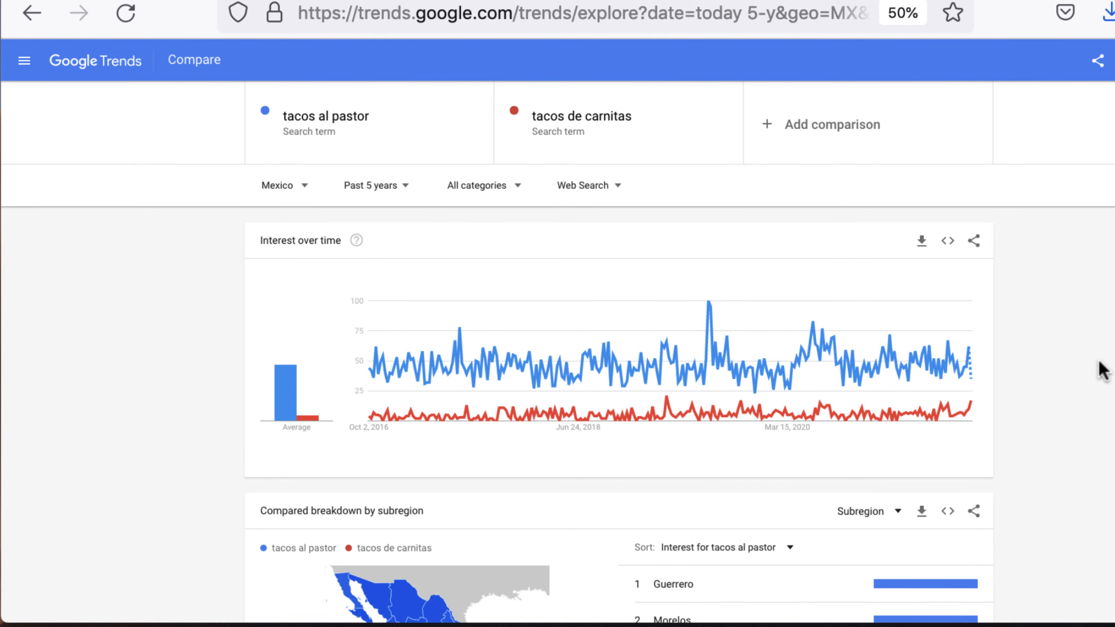
# Review the Top related queries for tacos al pastor and return the list to Rising.
pyautogui.scroll(-10, 1102, 371)
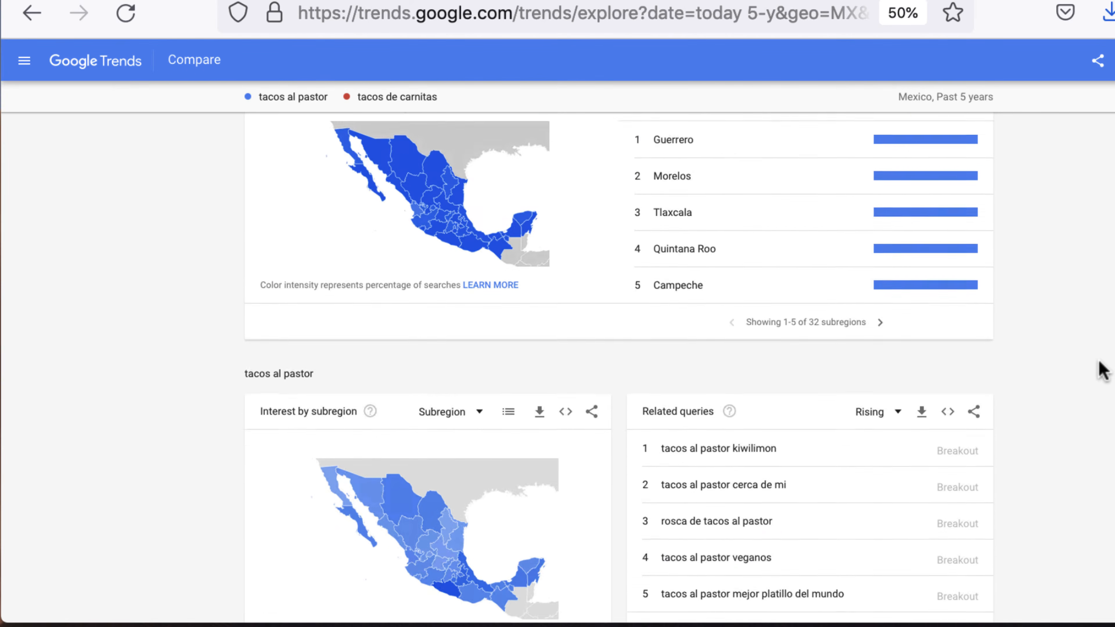
pyautogui.scroll(-4, 1102, 371)
pyautogui.scroll(2, 1101, 371)
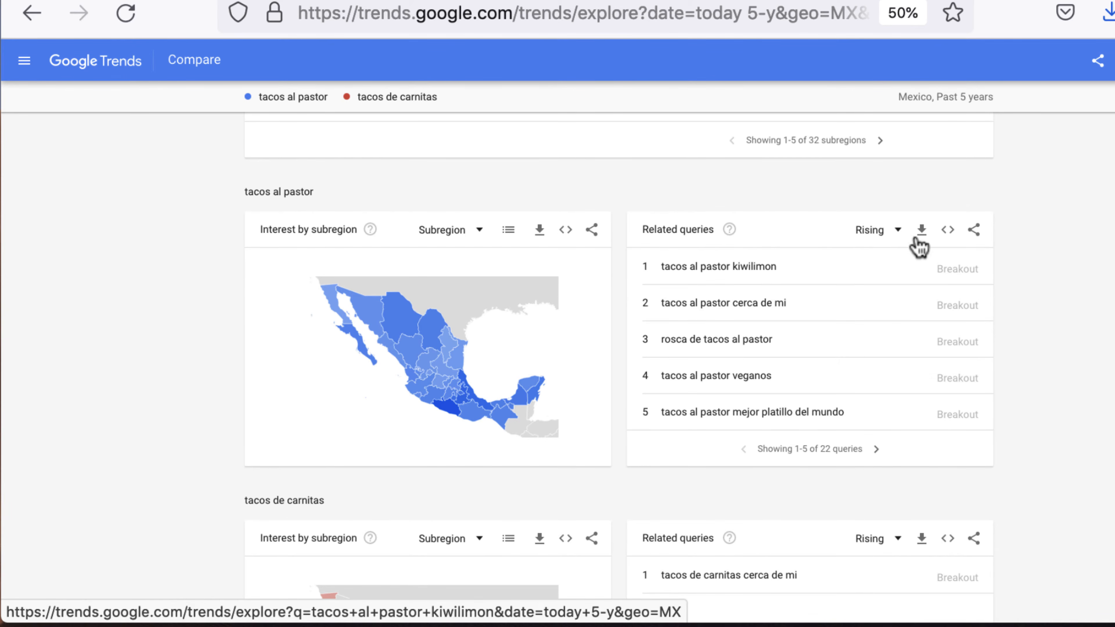
pyautogui.click(891, 239)
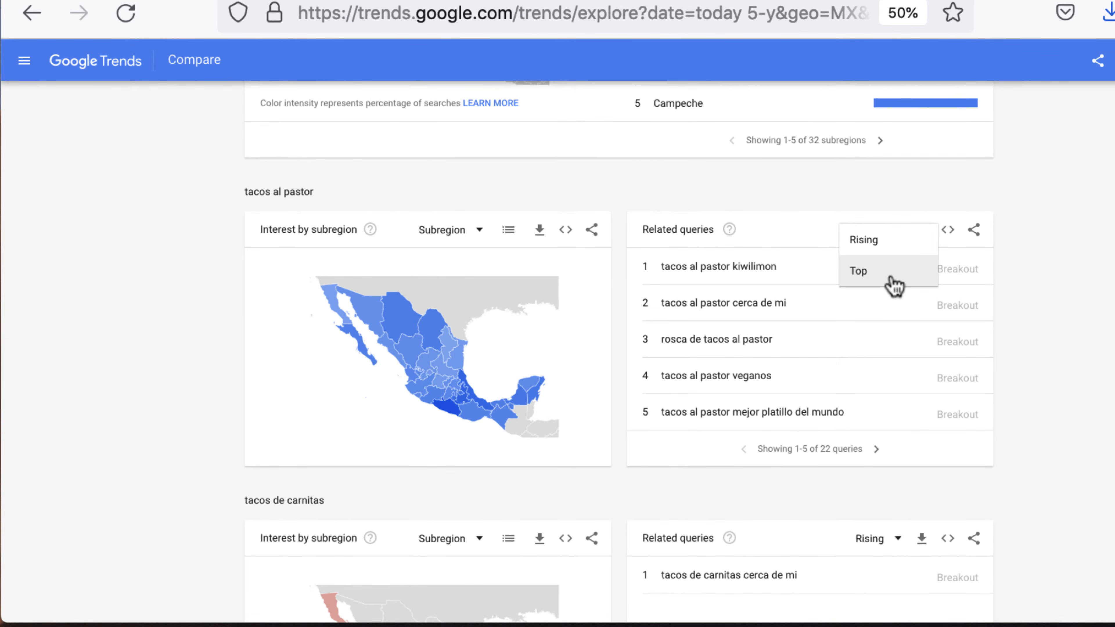
pyautogui.click(891, 284)
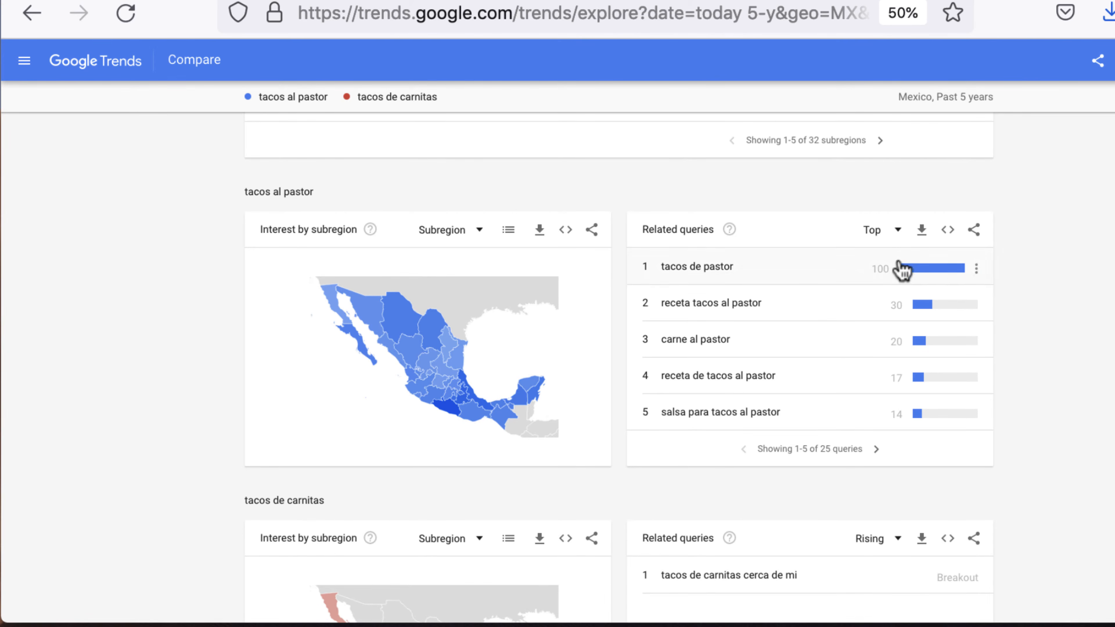
pyautogui.click(874, 239)
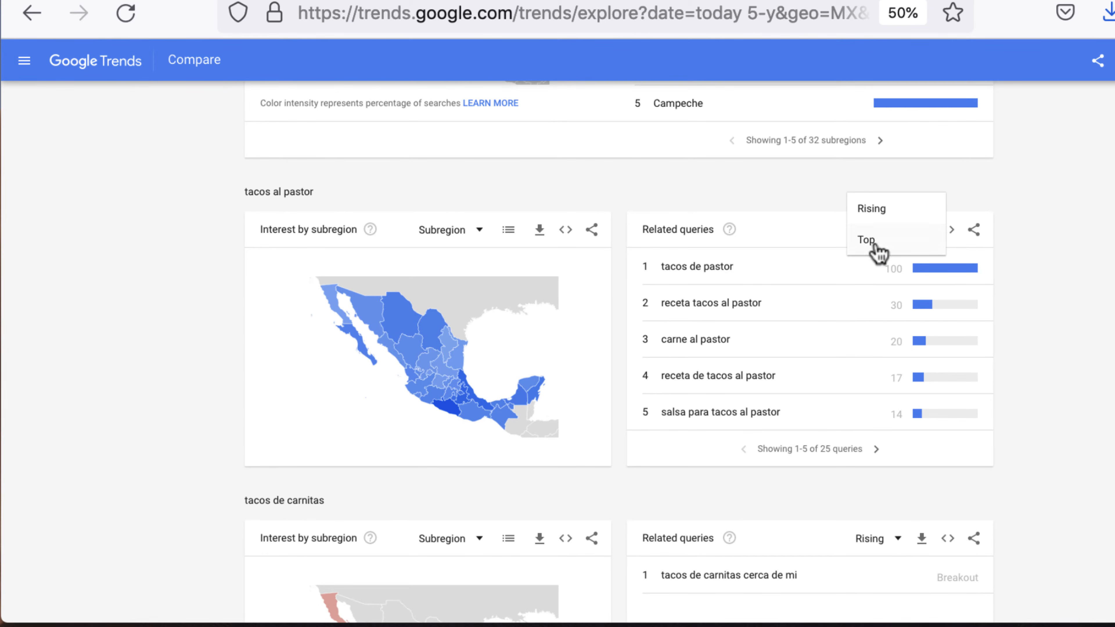
pyautogui.click(874, 214)
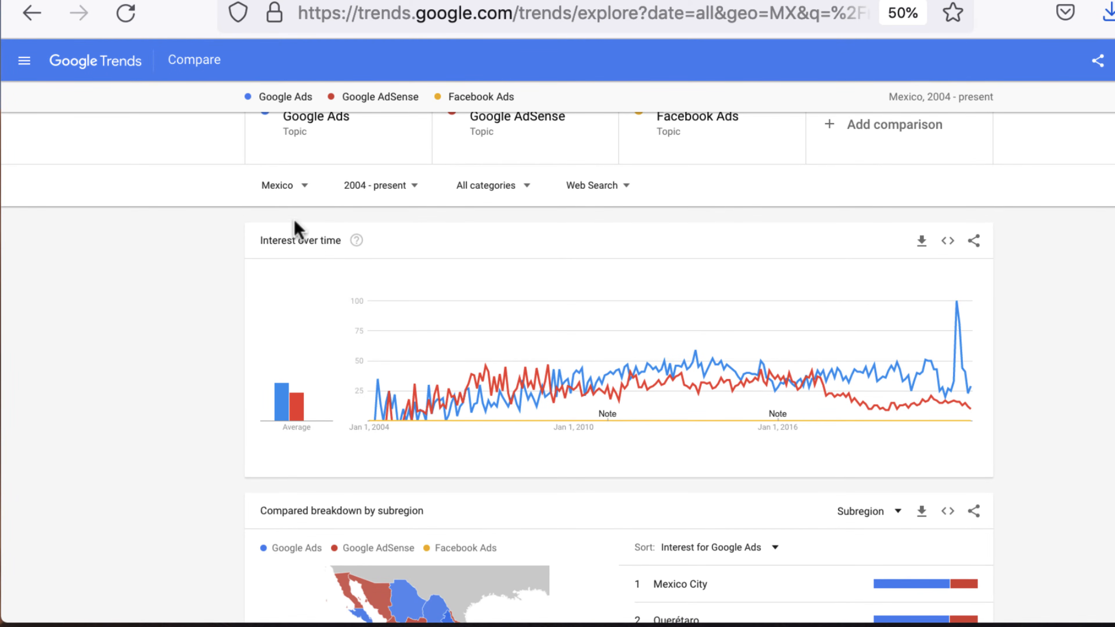
# Remove Google Ads, Facebook Ads and Google AdSense from the comparison.
pyautogui.scroll(-5, 296, 229)
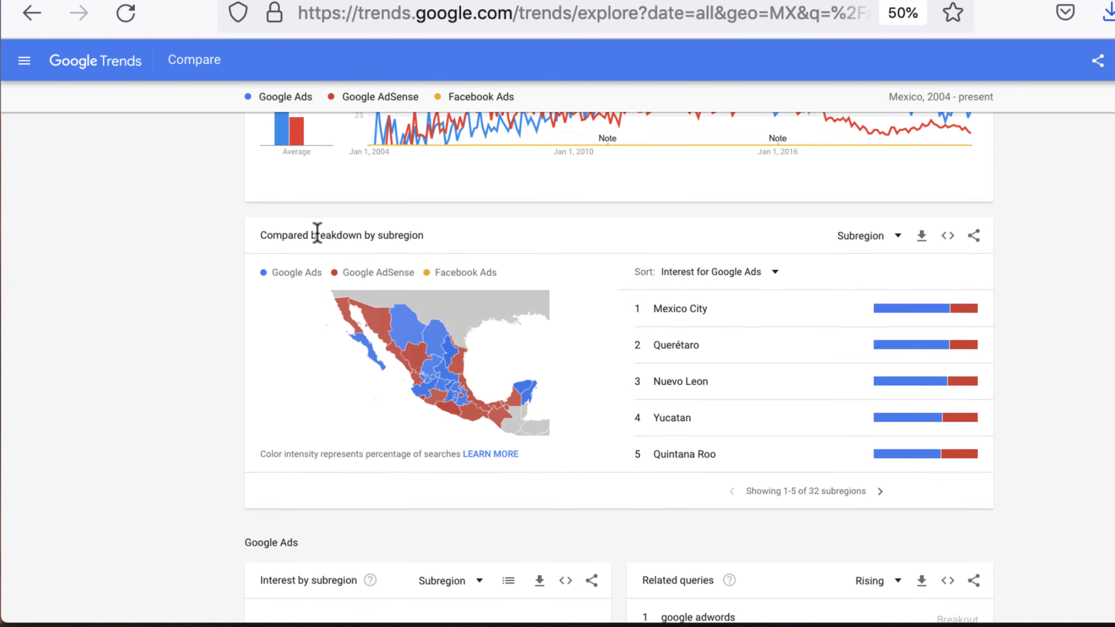
pyautogui.scroll(5, 317, 233)
pyautogui.click(414, 125)
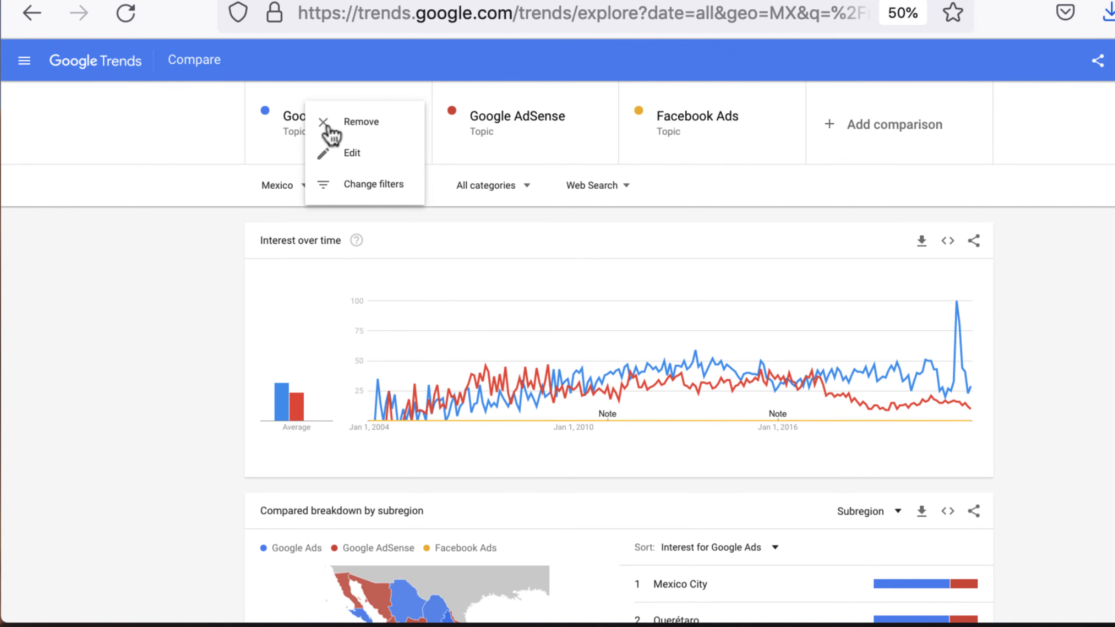
pyautogui.click(318, 120)
pyautogui.click(420, 122)
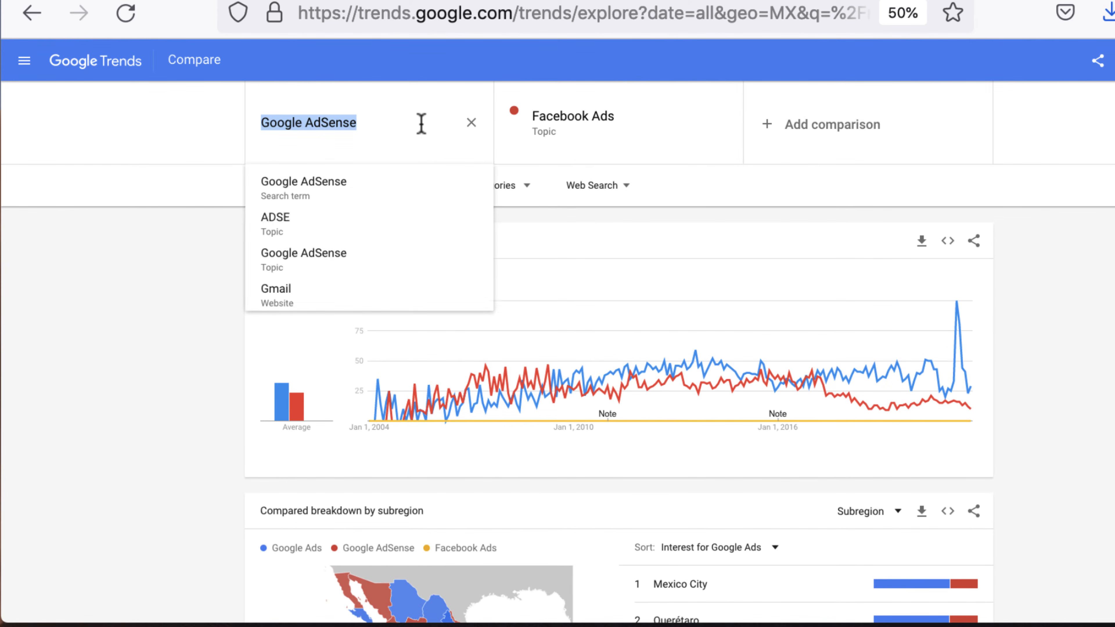
pyautogui.click(472, 122)
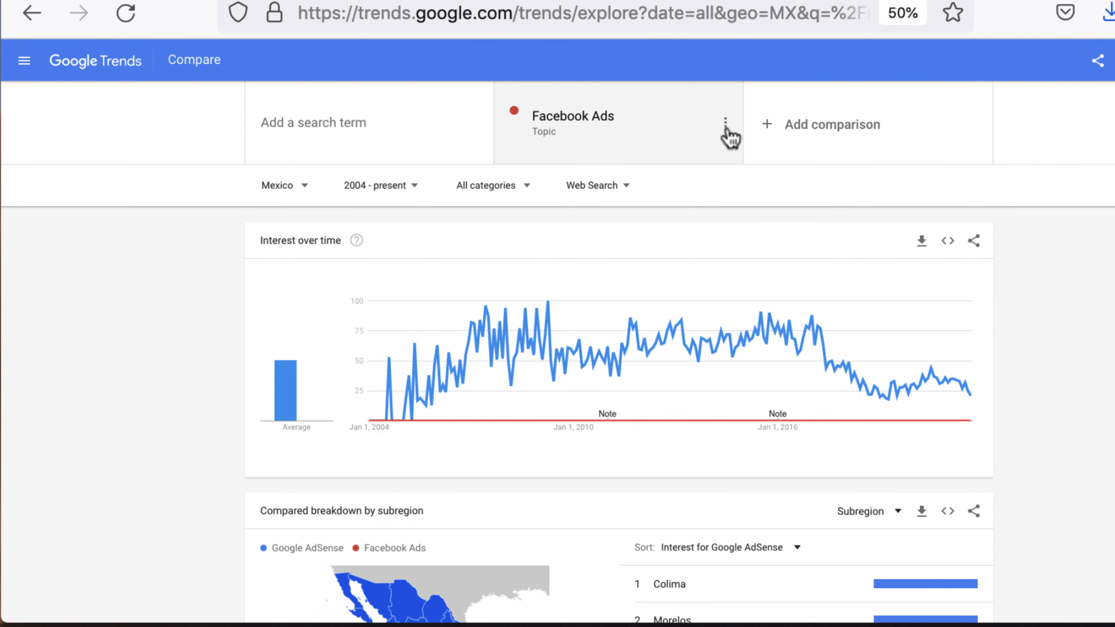
pyautogui.click(730, 137)
pyautogui.click(630, 121)
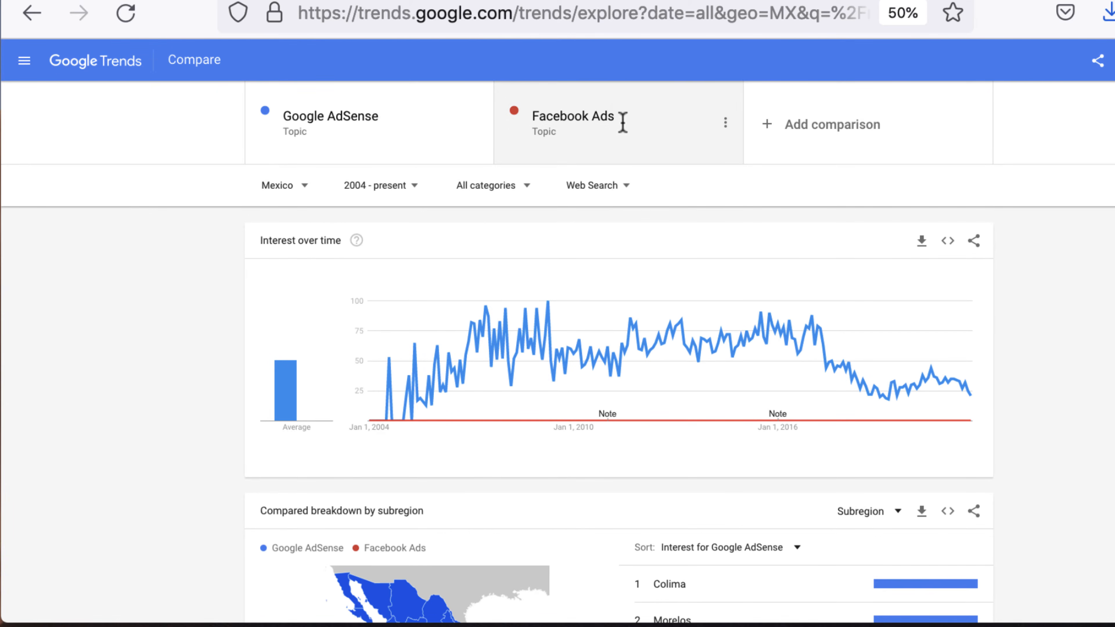
pyautogui.click(607, 135)
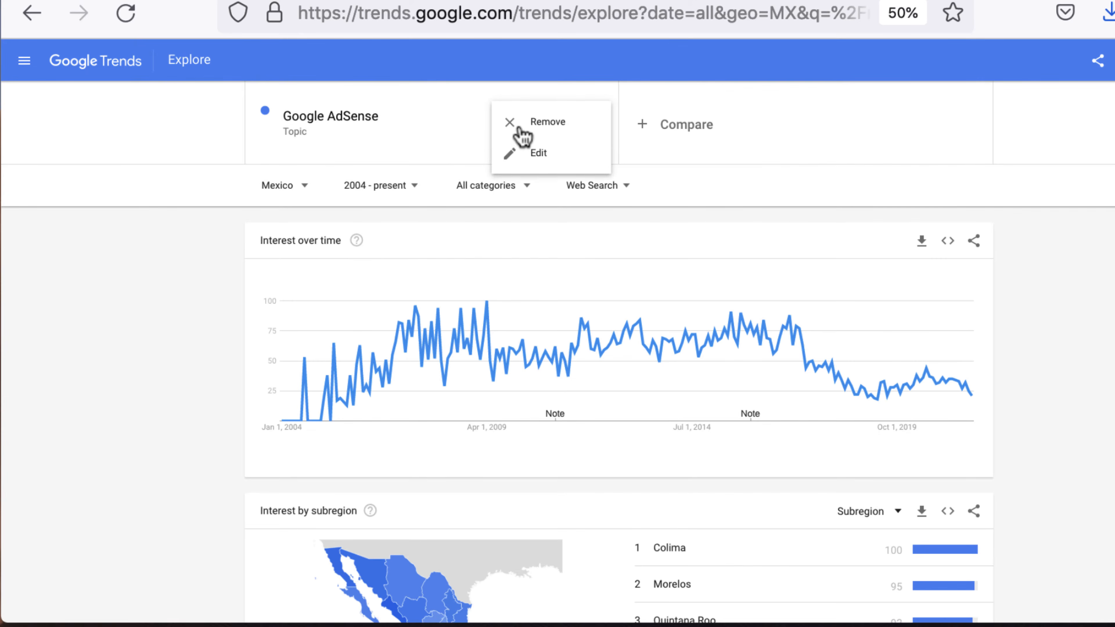
pyautogui.click(507, 120)
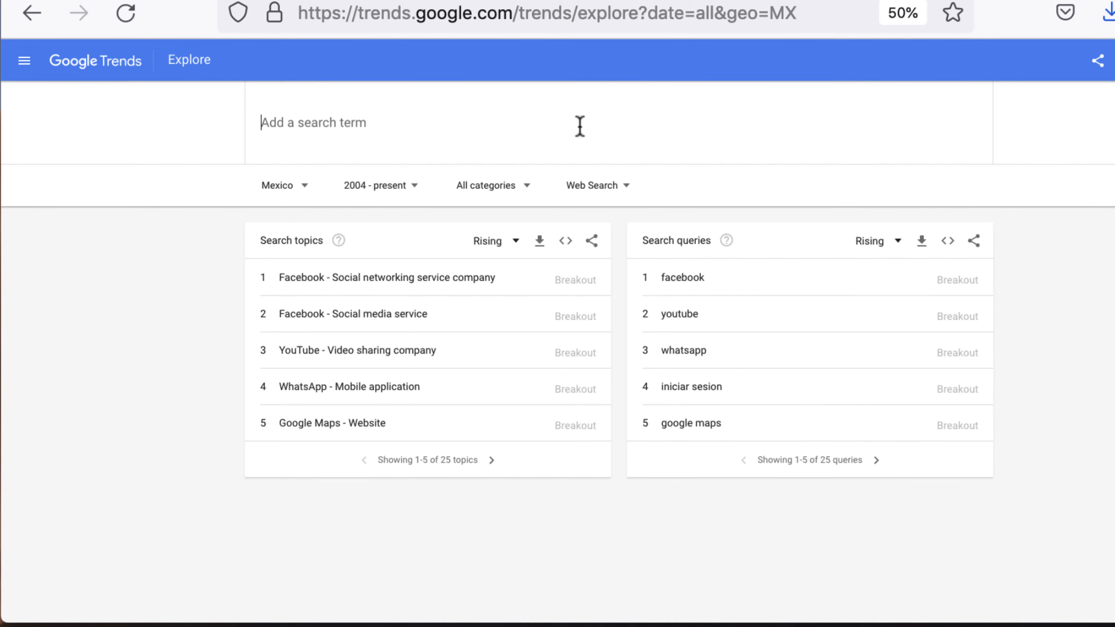
# Explore The Beatles (Rock band) and set the country to Argentina.
pyautogui.write('the beatles')
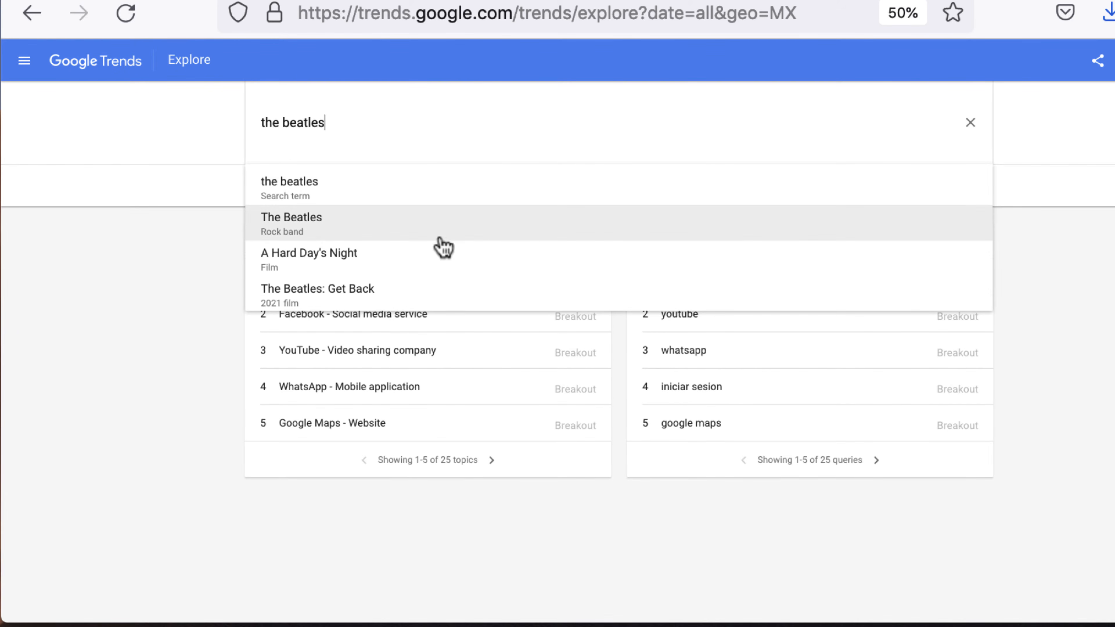
pyautogui.click(338, 227)
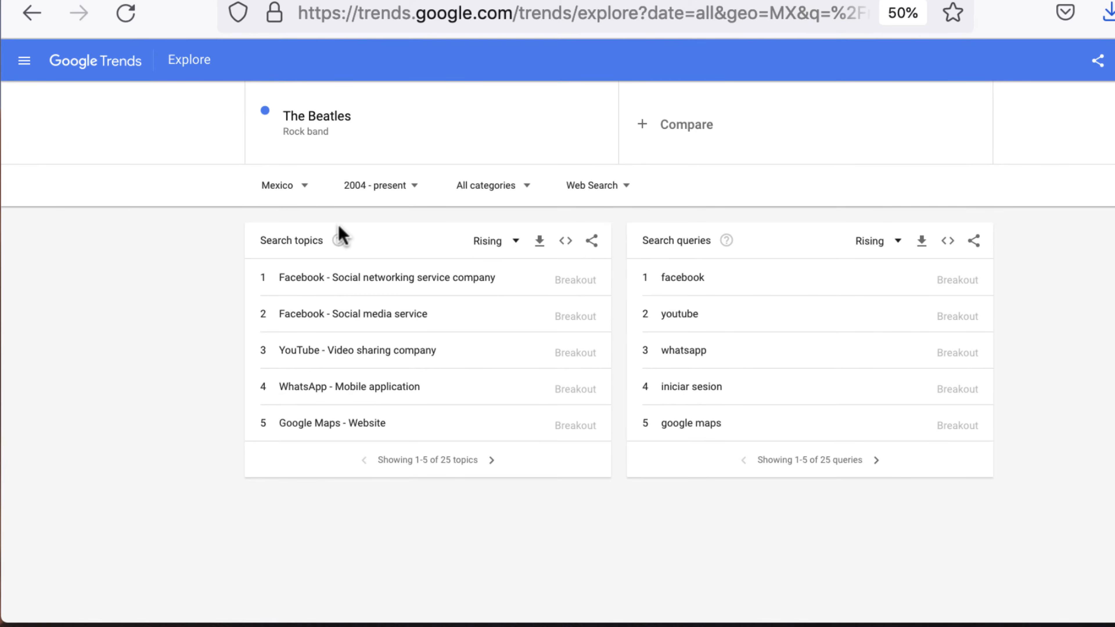
pyautogui.click(297, 192)
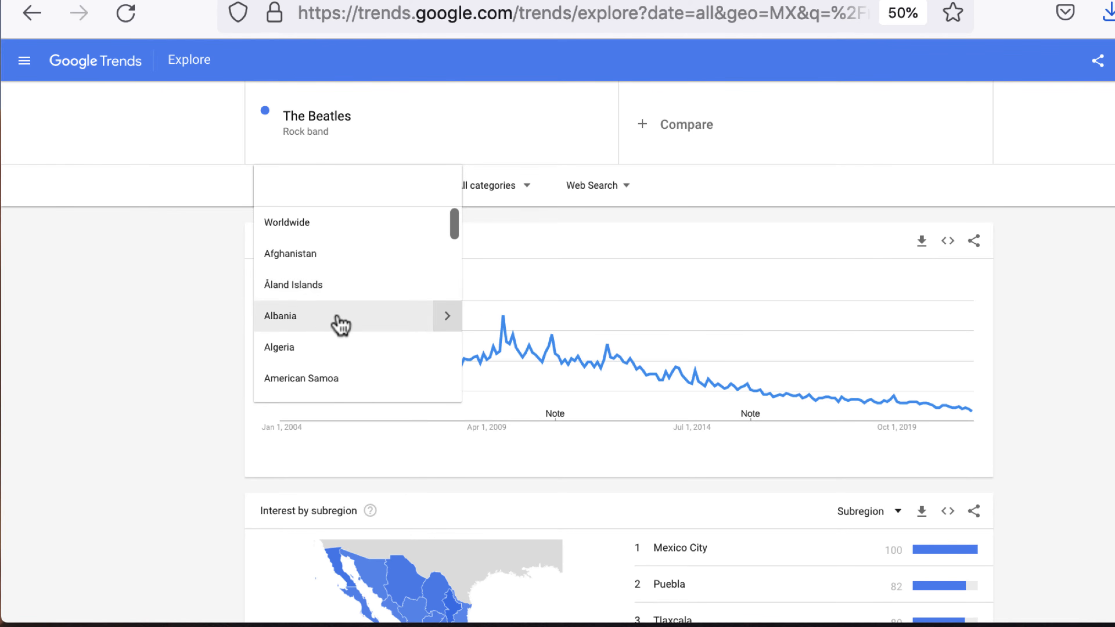
pyautogui.scroll(-5, 339, 316)
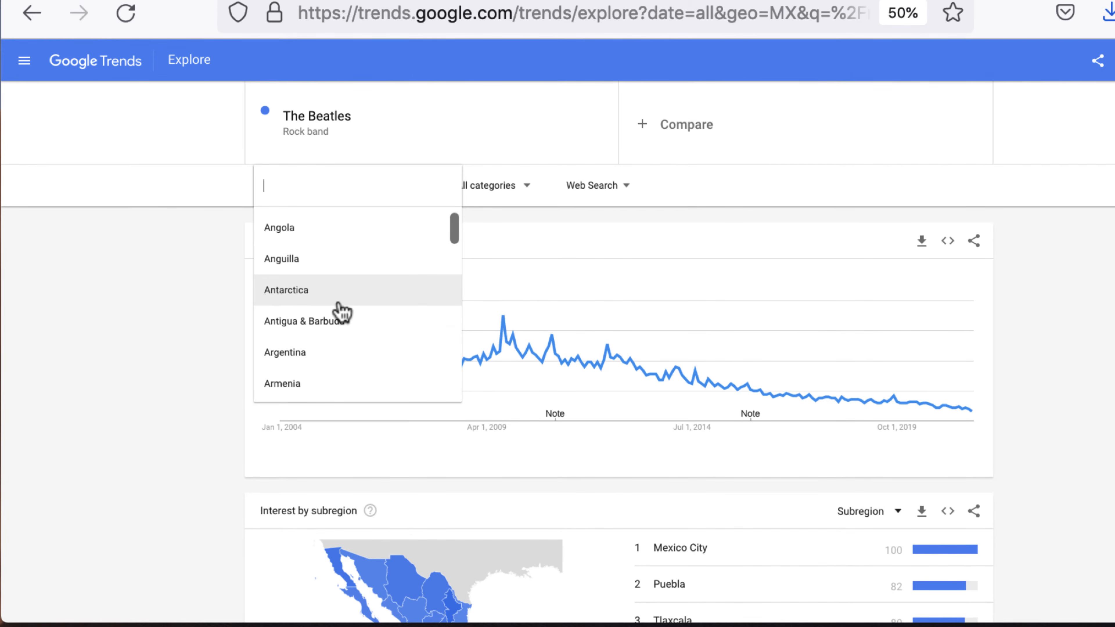
pyautogui.scroll(-2, 342, 312)
pyautogui.click(296, 286)
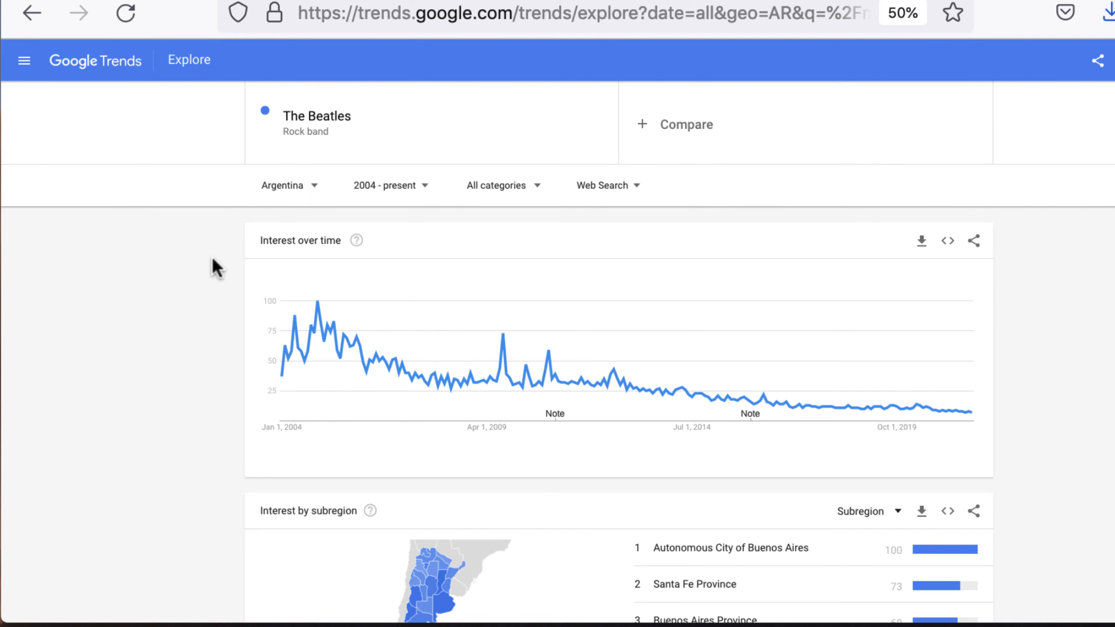
# Show The Beatles' interest in Argentina broken down by city instead of subregion.
pyautogui.scroll(-5, 214, 267)
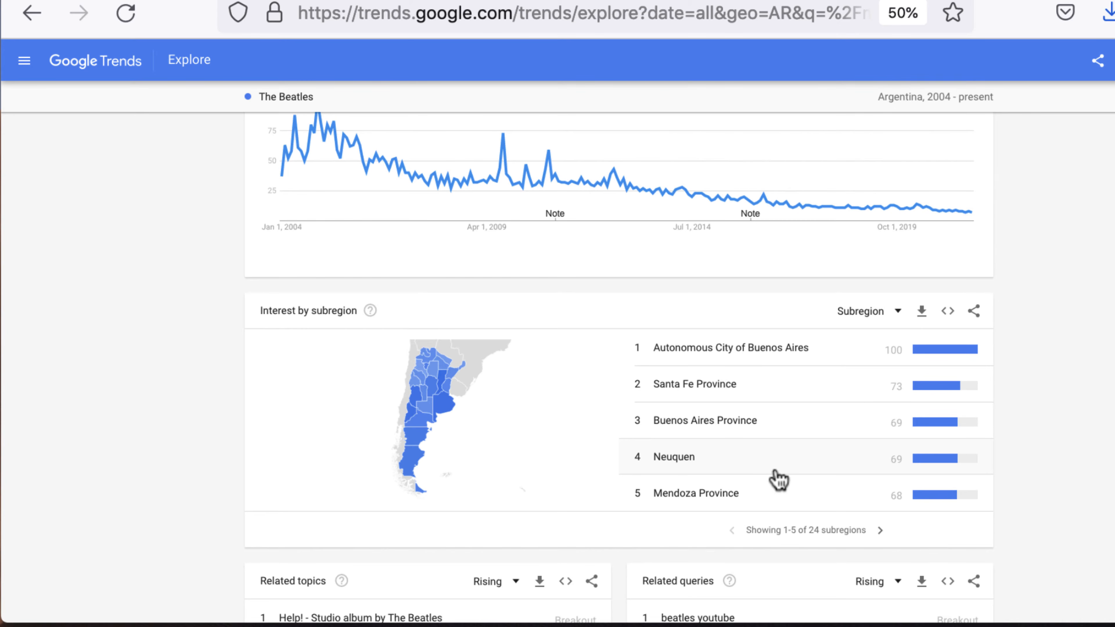
pyautogui.click(883, 313)
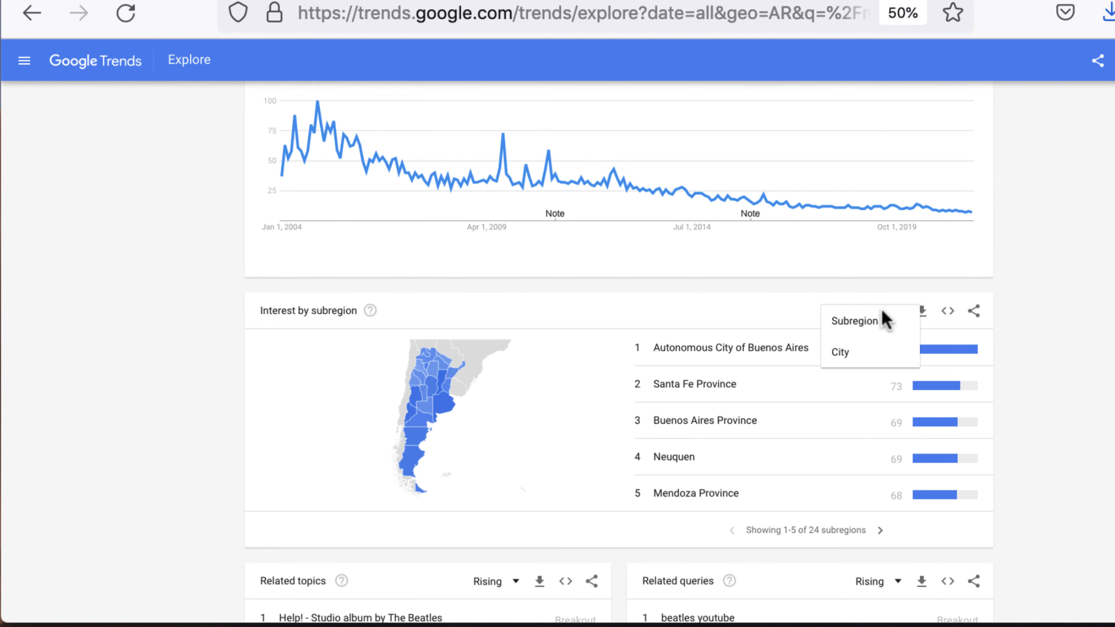
pyautogui.click(873, 353)
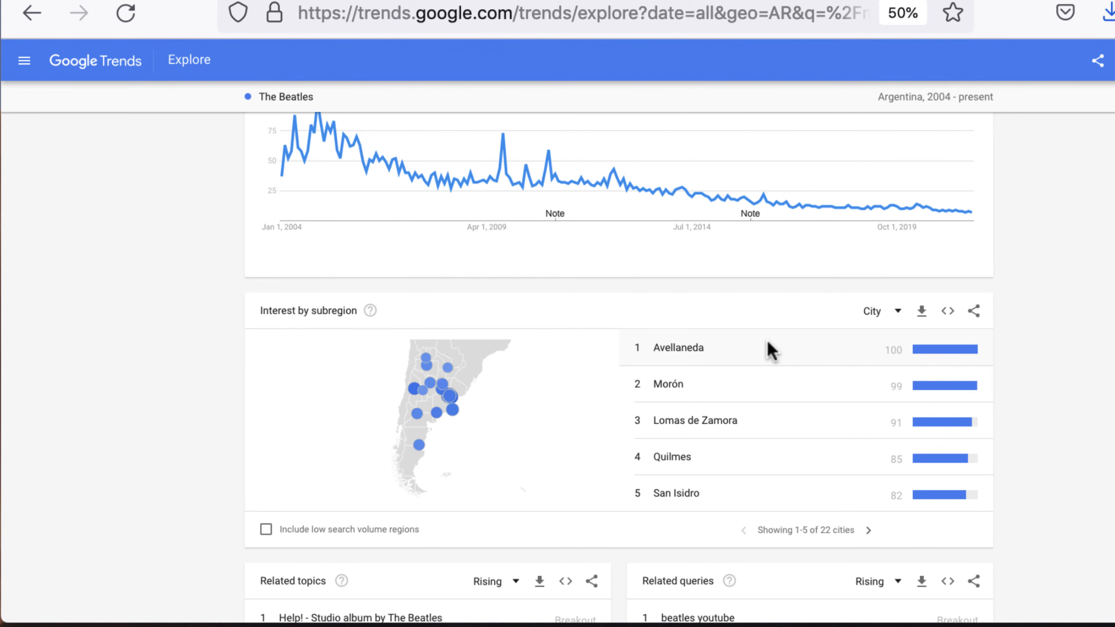
# Add Andrés Calamaro (Argentine musician) as a comparison to The Beatles.
pyautogui.scroll(5, 768, 347)
pyautogui.click(684, 124)
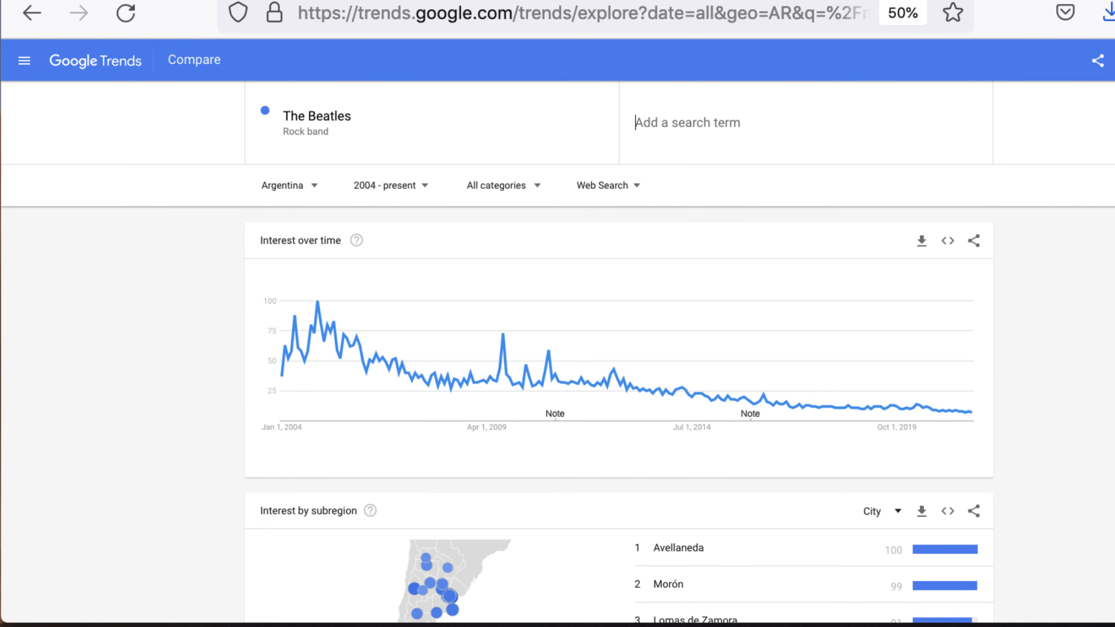
pyautogui.write('Andrés Ca')
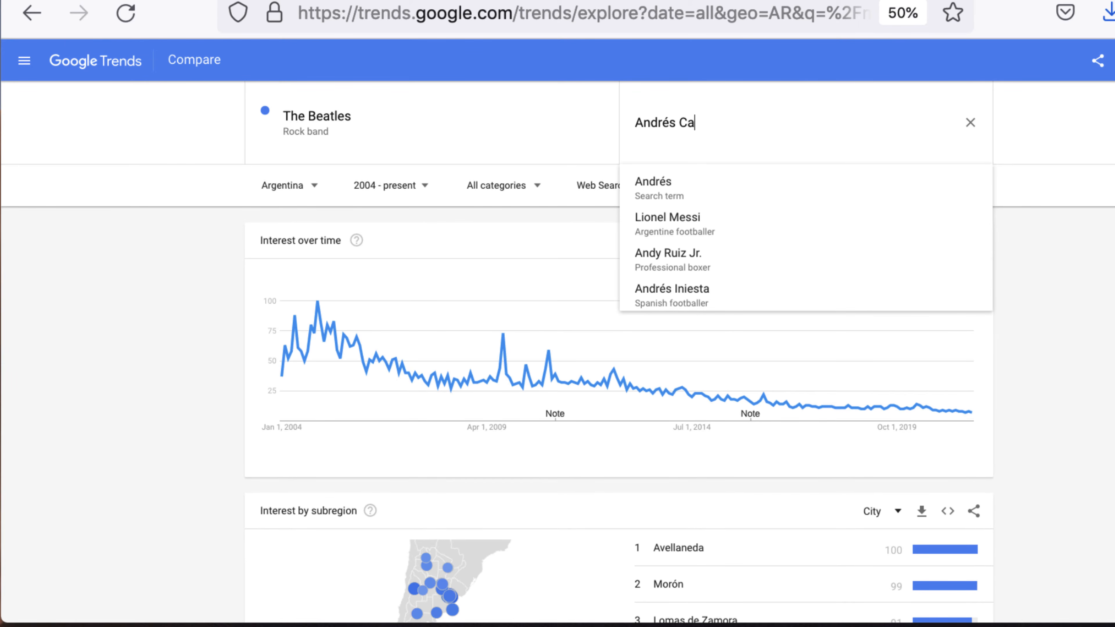
pyautogui.write('lamaro')
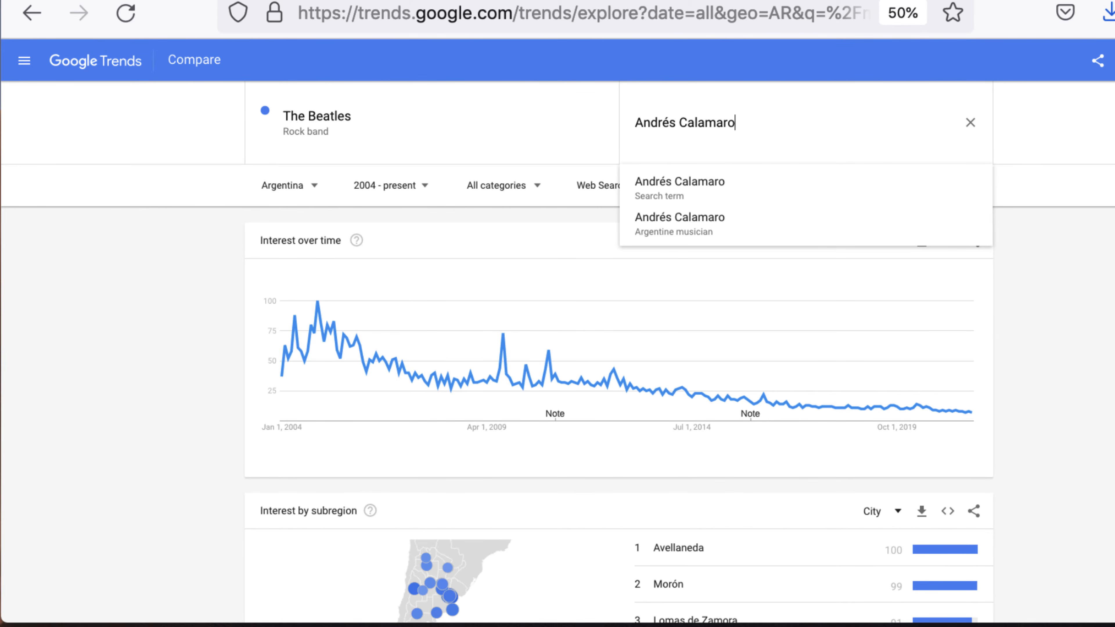
pyautogui.click(696, 235)
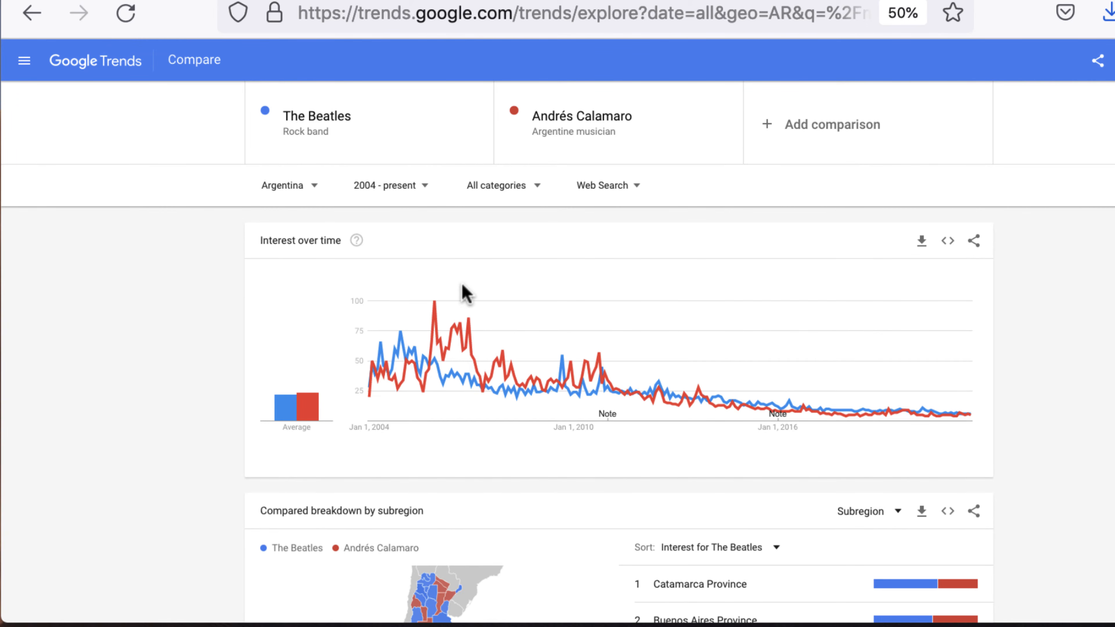
# Review the subregion breakdown sorted by interest for Andrés Calamaro and return the sorting to The Beatles.
pyautogui.scroll(-3, 464, 295)
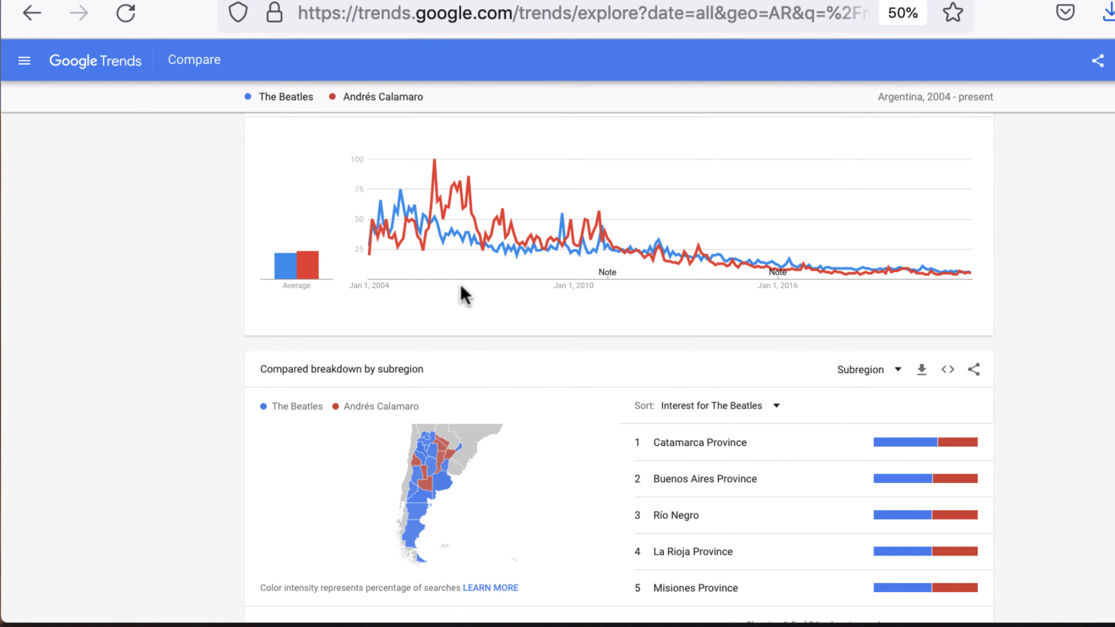
pyautogui.scroll(-3, 462, 288)
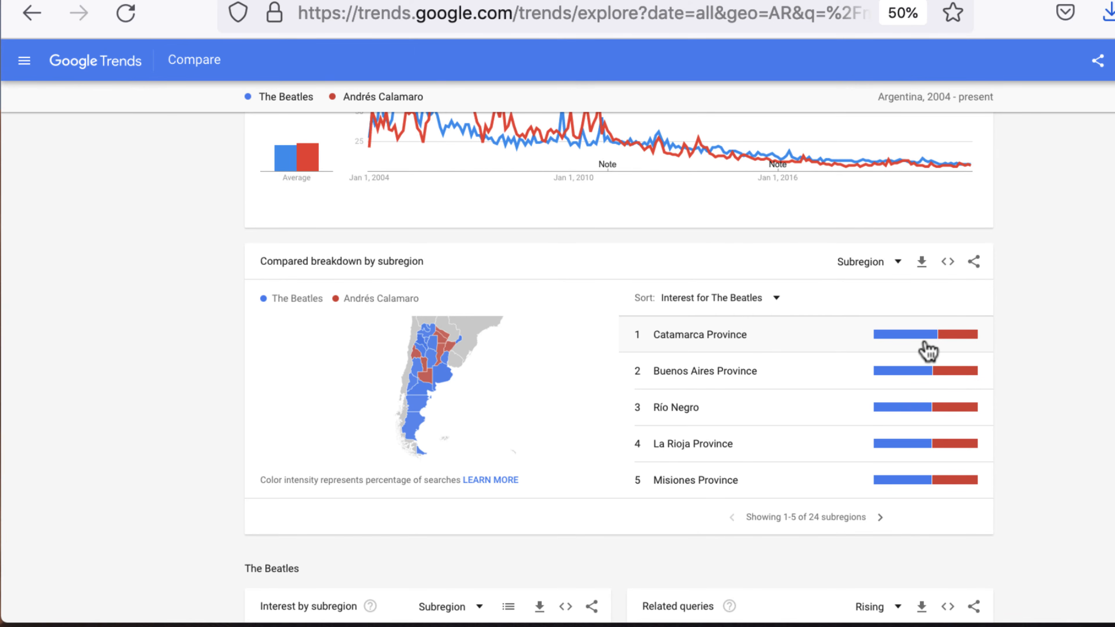
pyautogui.click(749, 308)
pyautogui.click(748, 347)
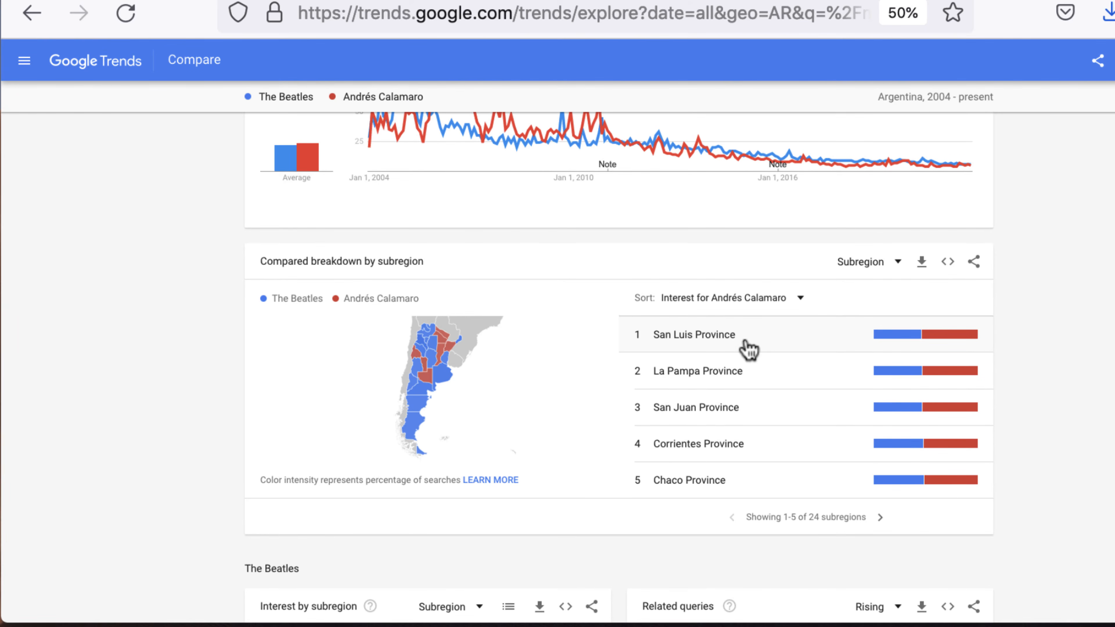
pyautogui.click(738, 306)
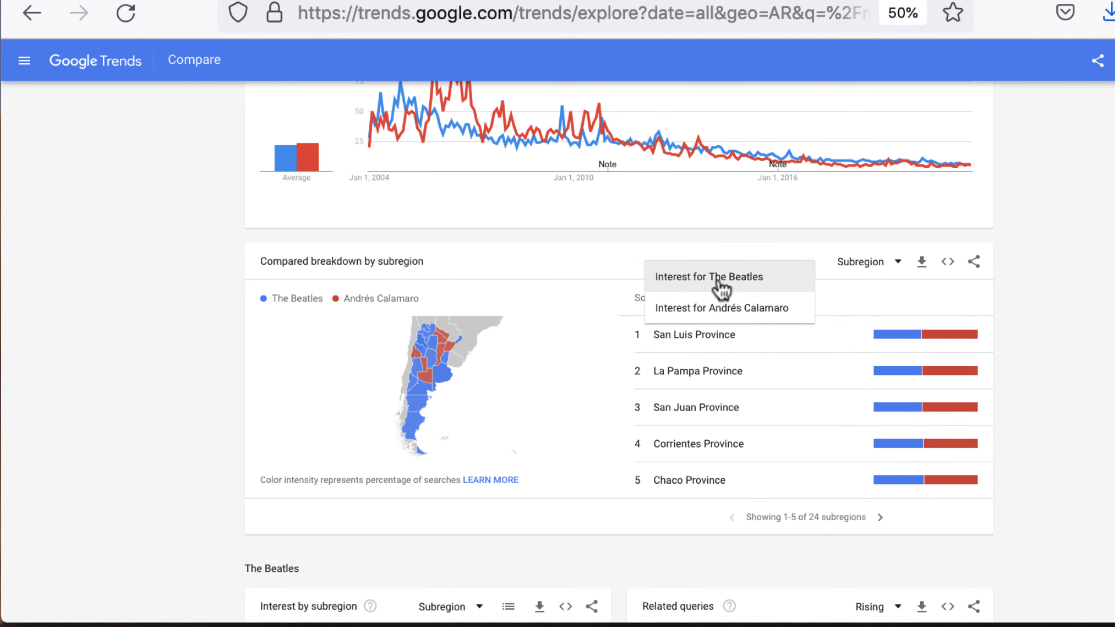
pyautogui.click(718, 281)
# Add Astor Piazzolla (Argentine composer) as a third term in the comparison.
pyautogui.scroll(5, 614, 363)
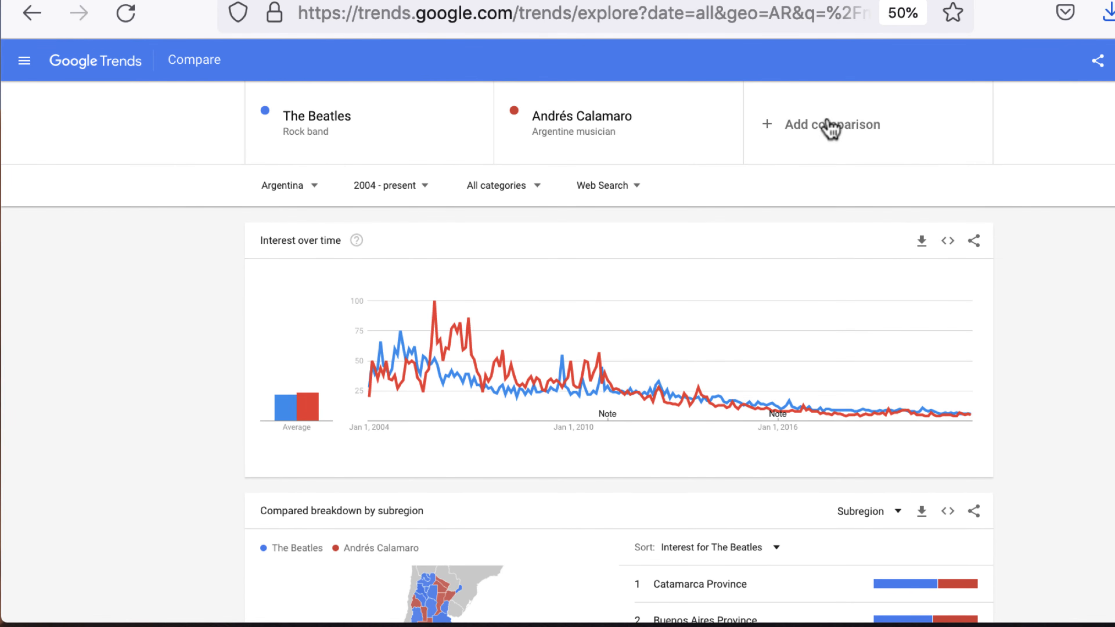
pyautogui.click(831, 127)
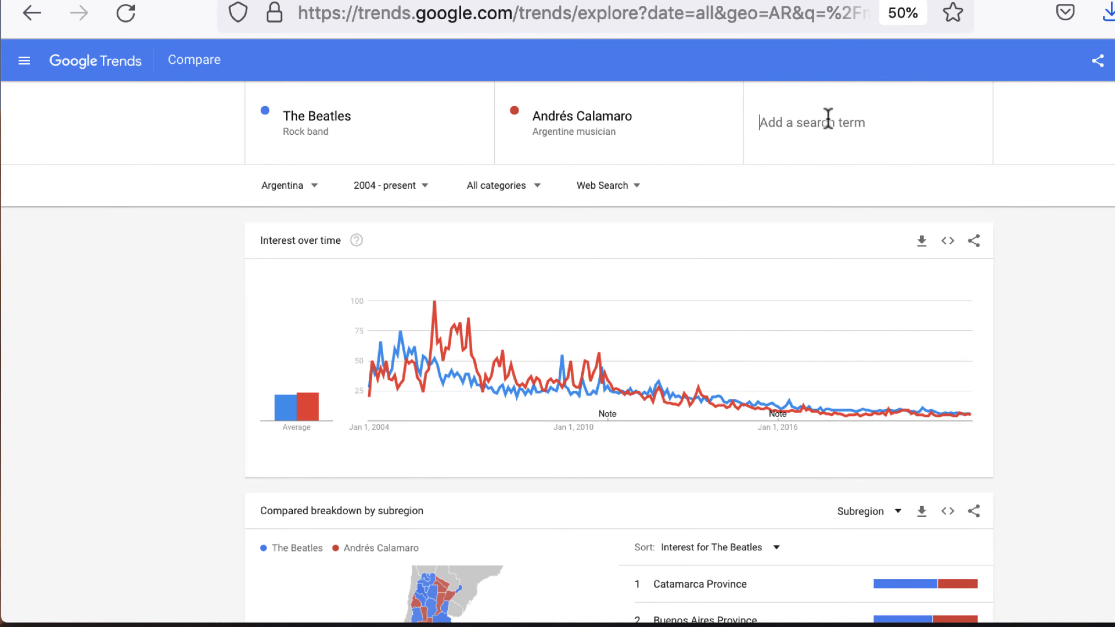
pyautogui.write('Pia')
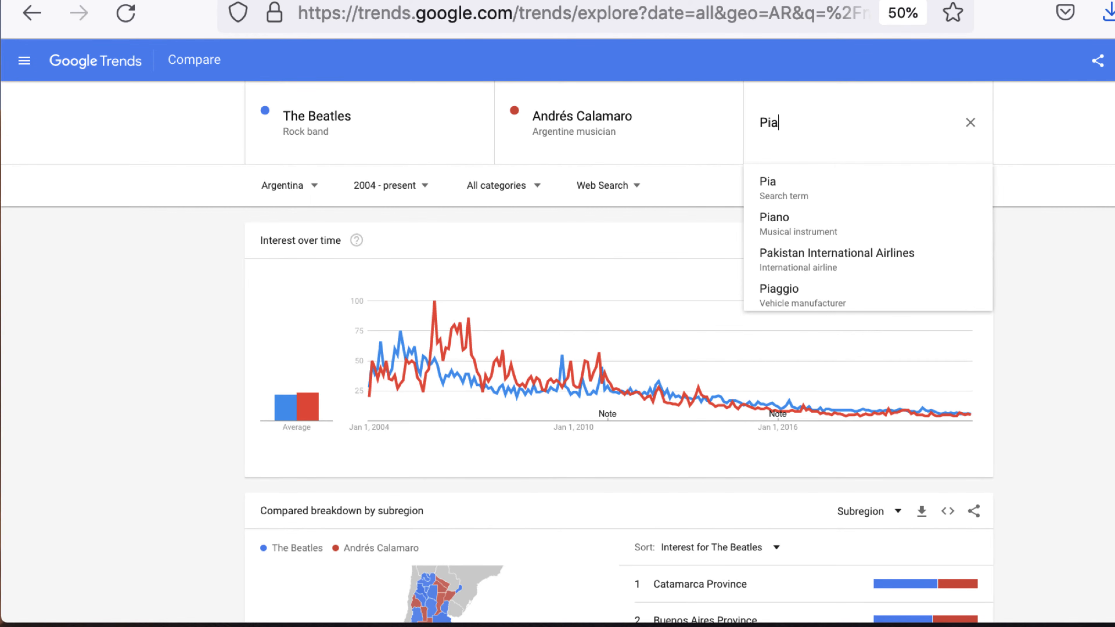
pyautogui.write('zol')
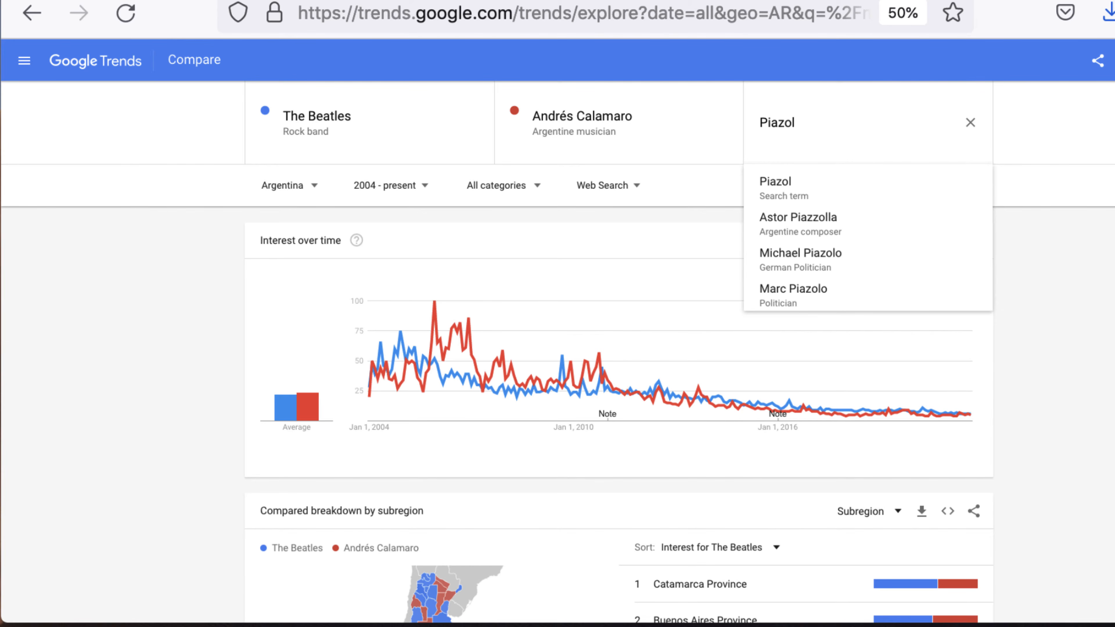
pyautogui.click(870, 227)
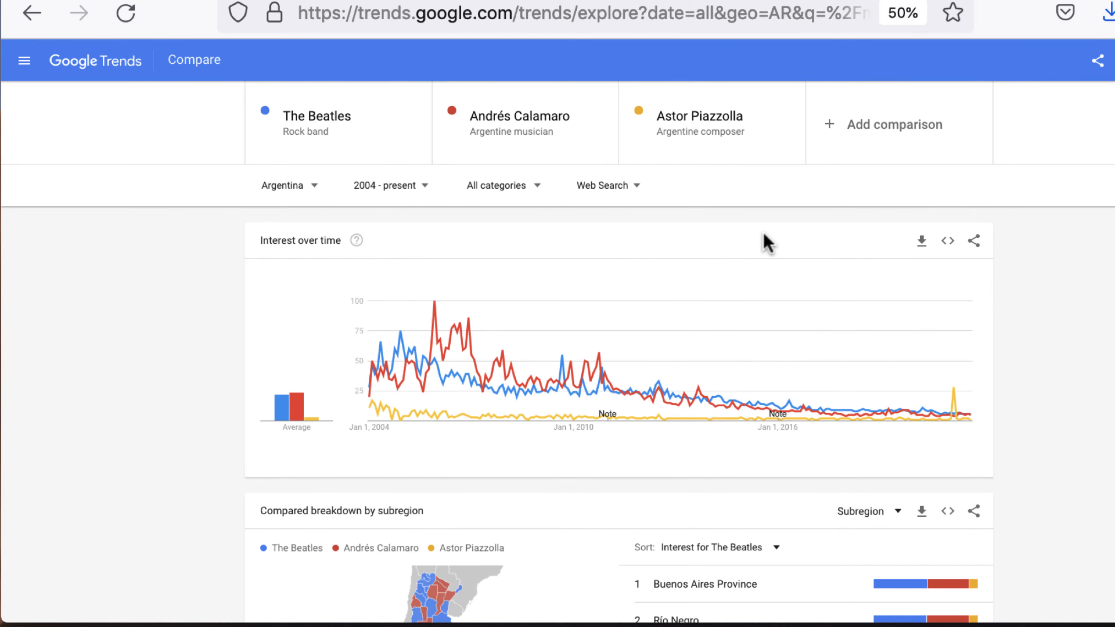
# Sort the compared subregion breakdown by interest for Andrés Calamaro and then by interest for Astor Piazzolla.
pyautogui.moveTo(952, 414)
pyautogui.scroll(-3, 490, 424)
pyautogui.scroll(-2, 496, 435)
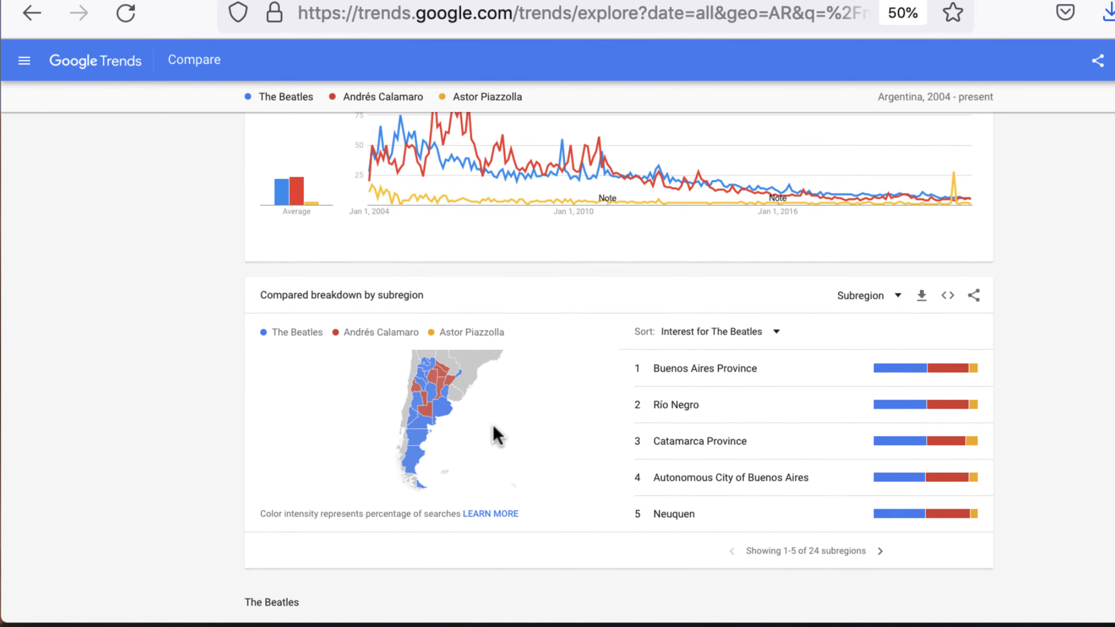
pyautogui.click(746, 320)
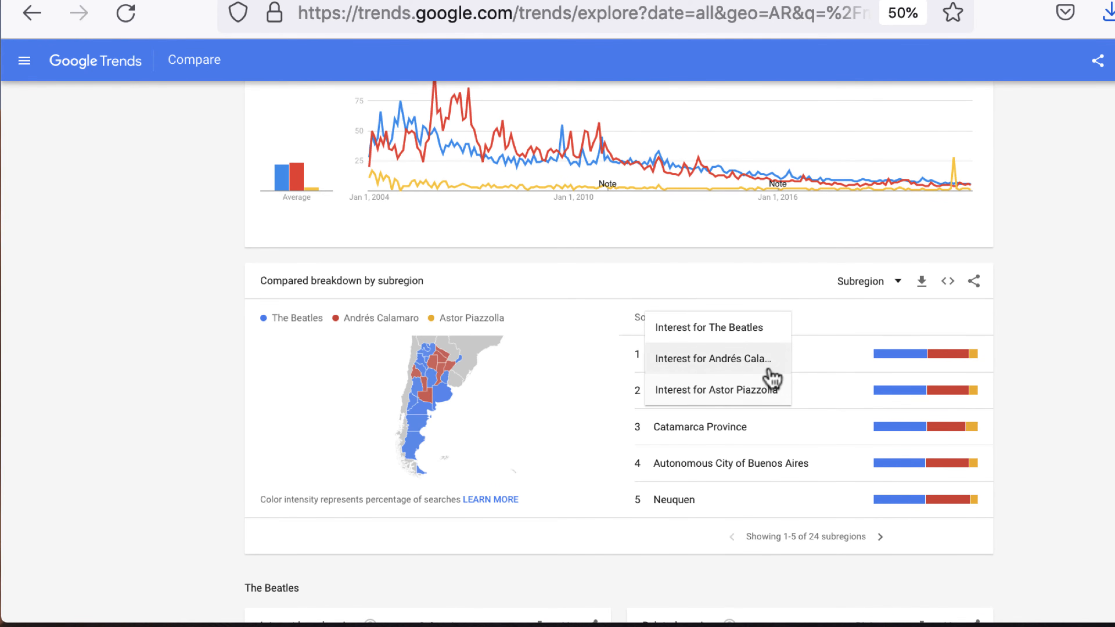
pyautogui.click(768, 364)
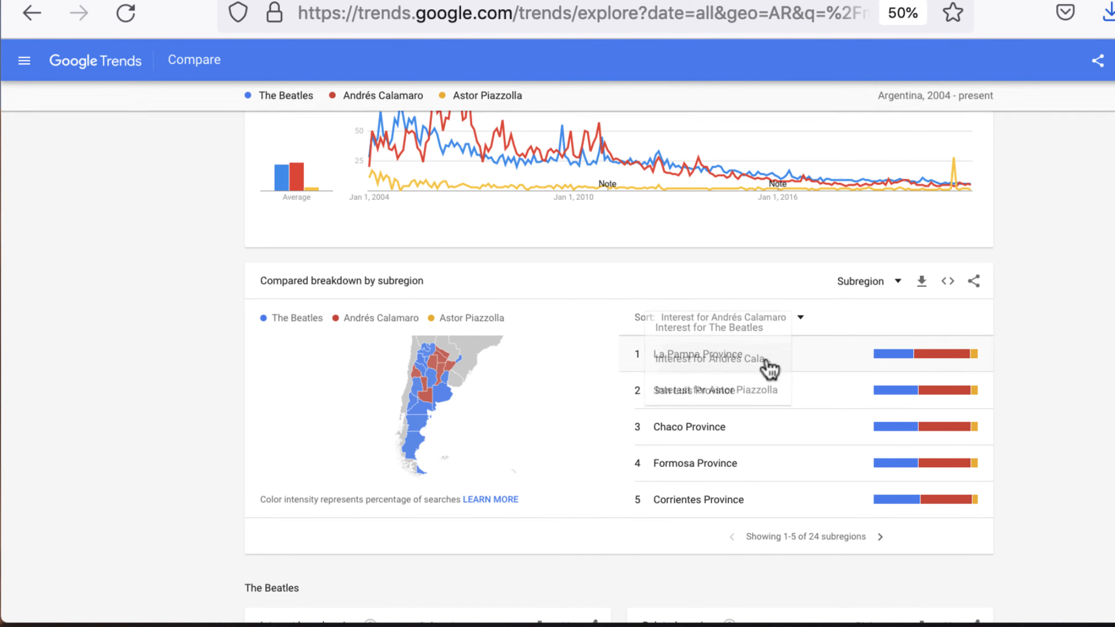
pyautogui.click(769, 323)
pyautogui.click(753, 365)
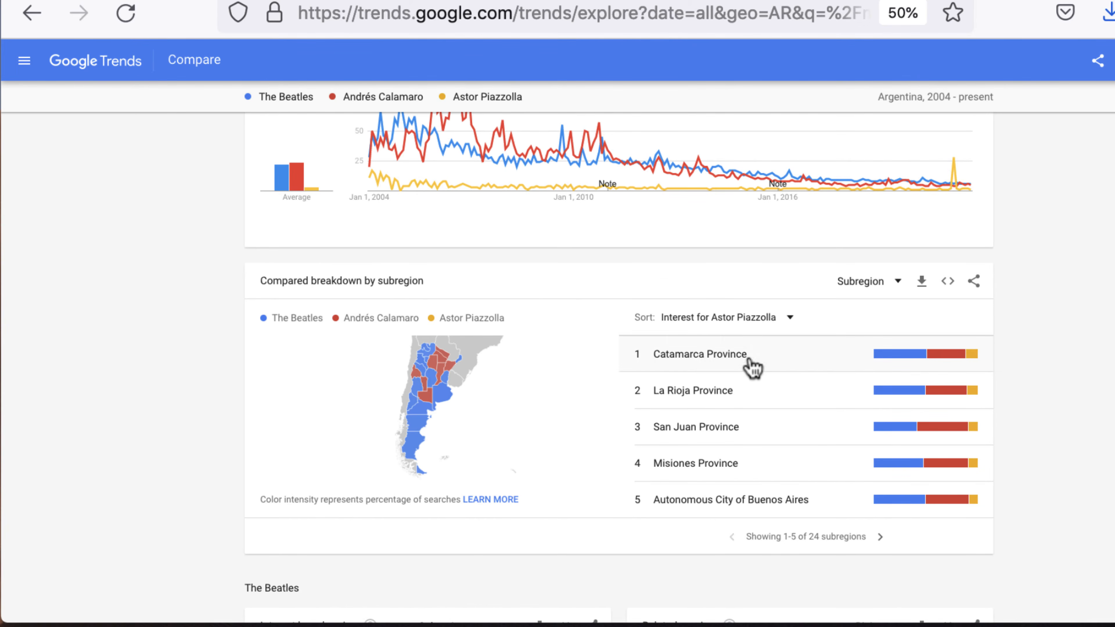
# Switch the compared breakdown of the three artists in Argentina from subregion to city.
pyautogui.click(891, 287)
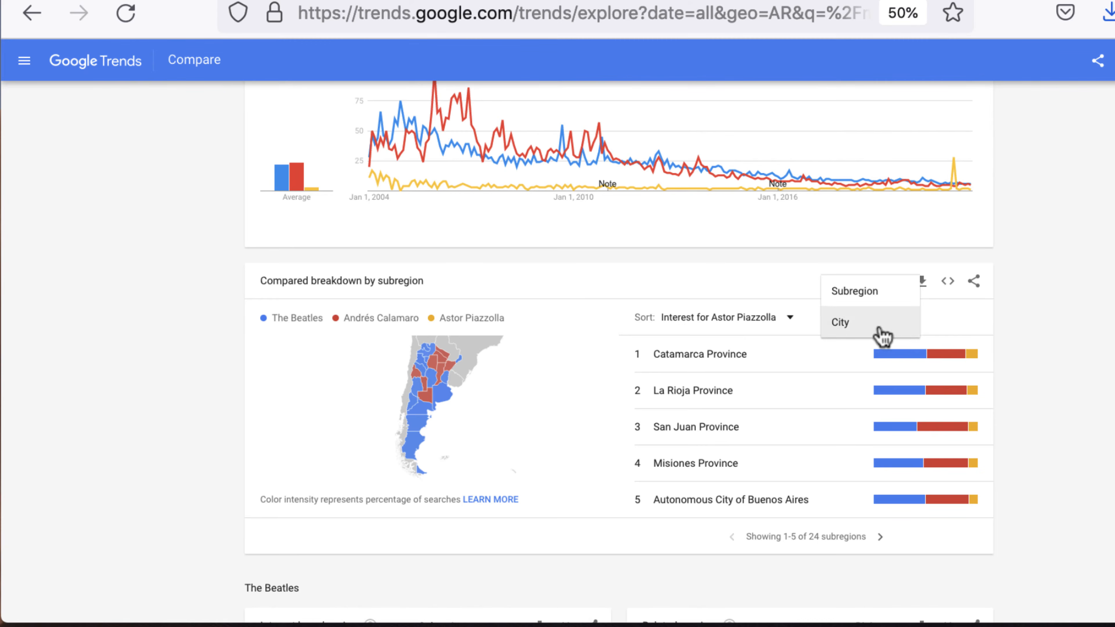
pyautogui.click(876, 327)
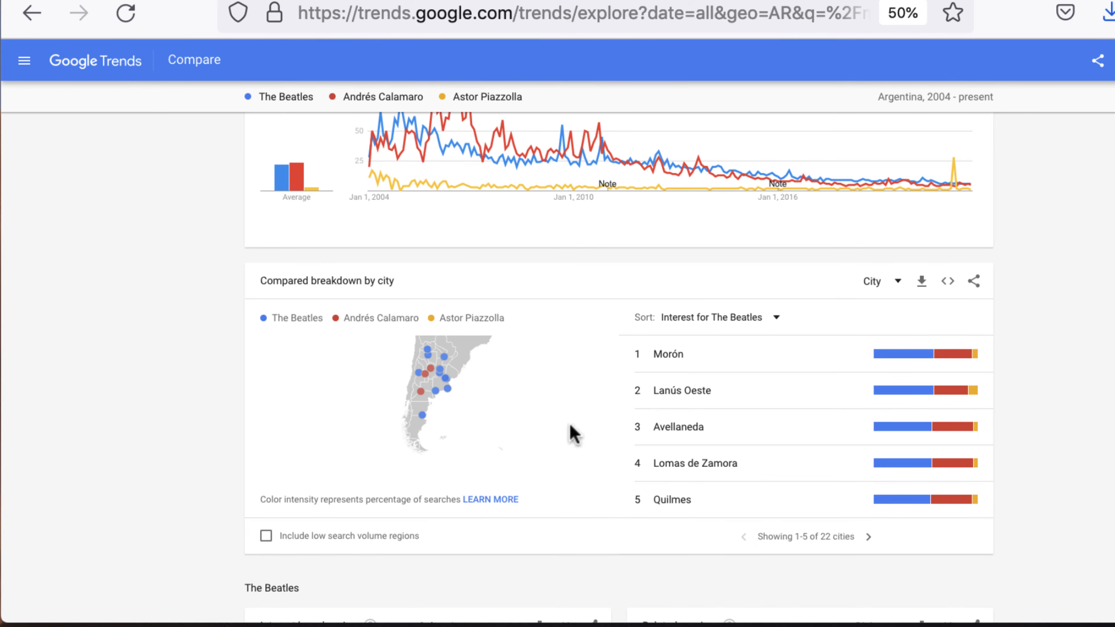
# Set the comparison's country to United States.
pyautogui.scroll(5, 553, 390)
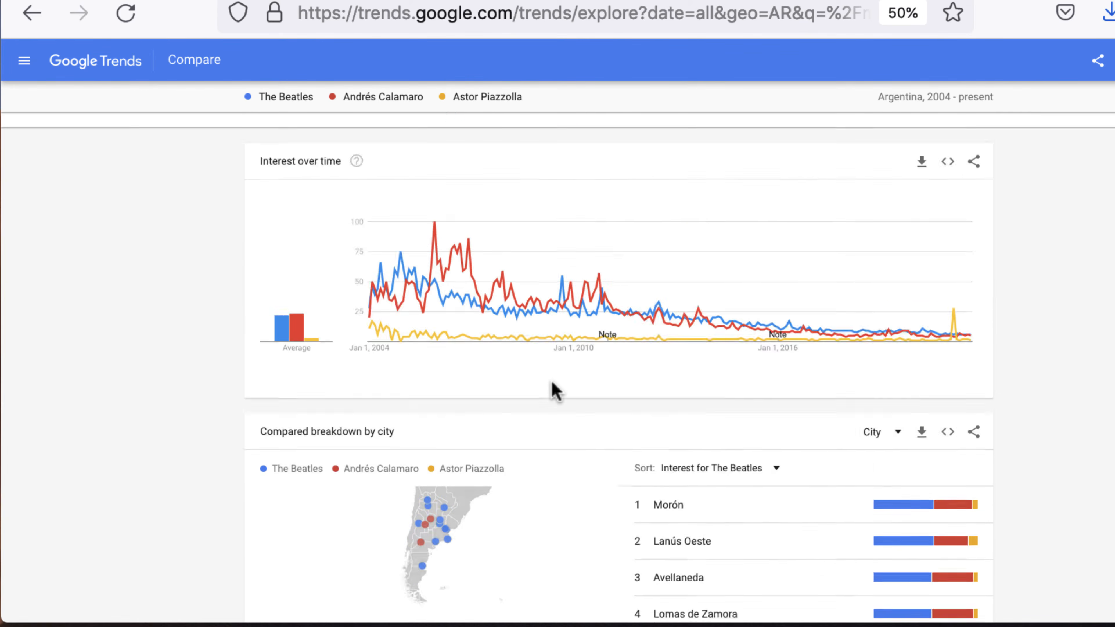
pyautogui.click(291, 187)
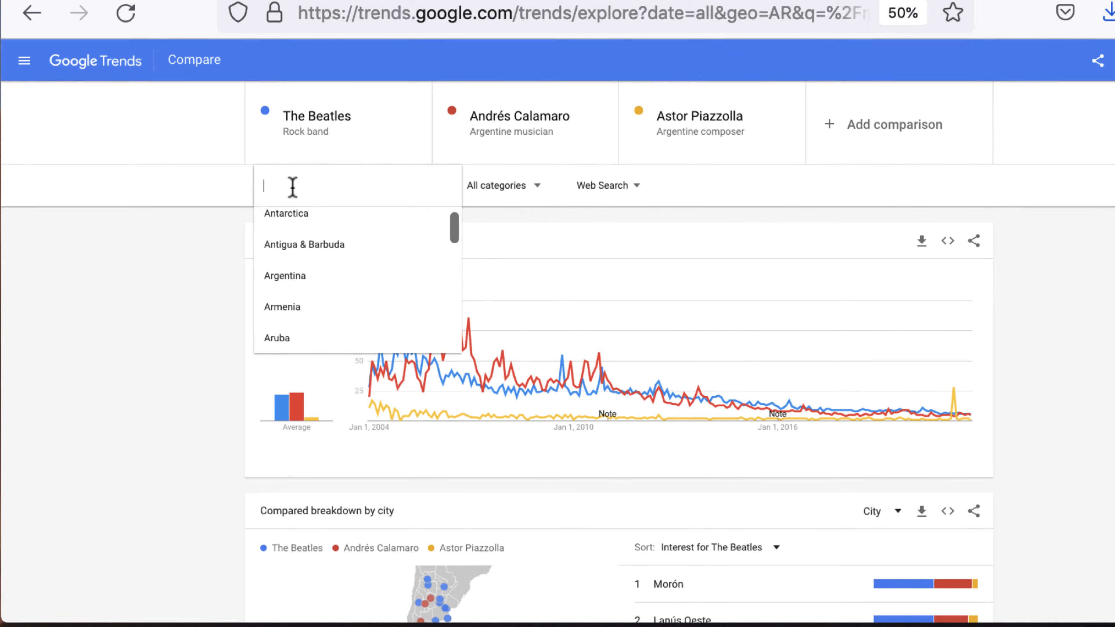
pyautogui.scroll(-10, 351, 309)
pyautogui.scroll(-10, 354, 308)
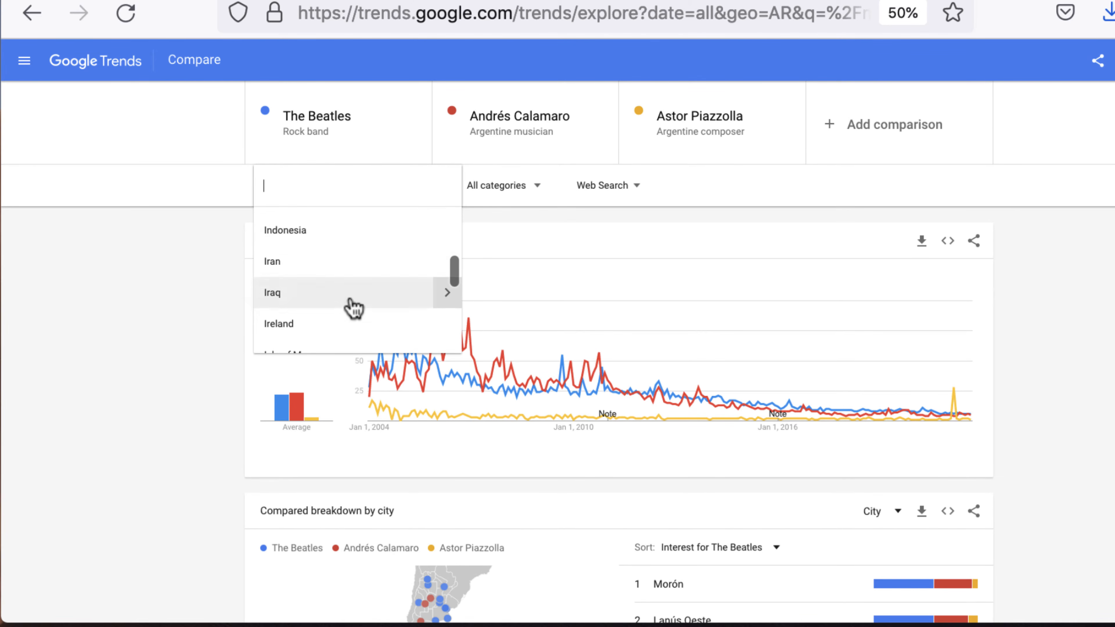
pyautogui.scroll(-4, 353, 309)
pyautogui.click(321, 177)
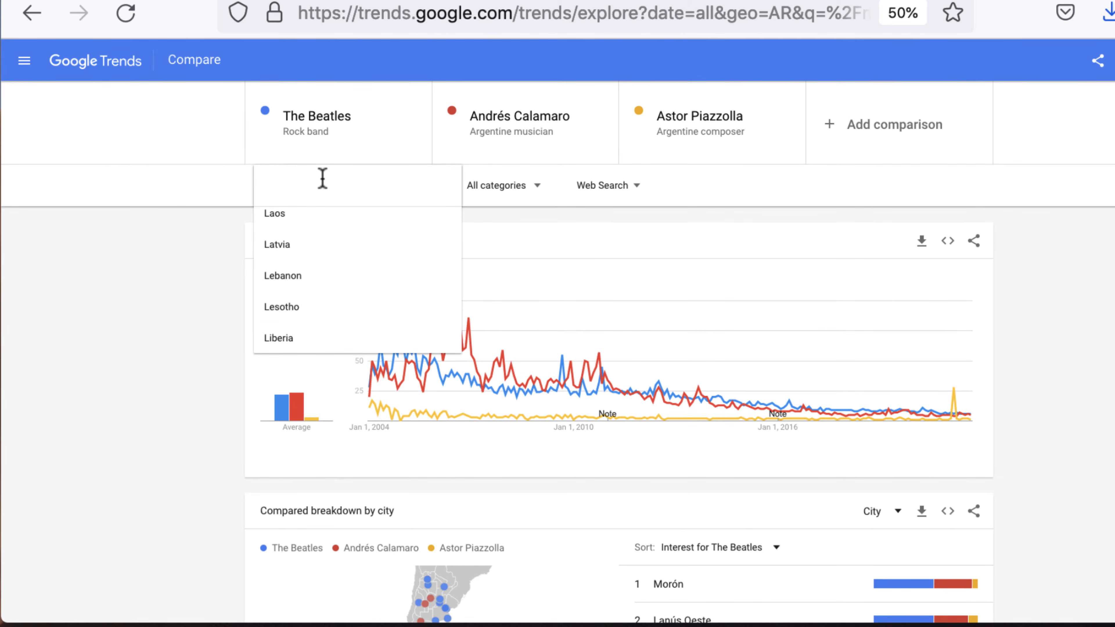
pyautogui.write('uni')
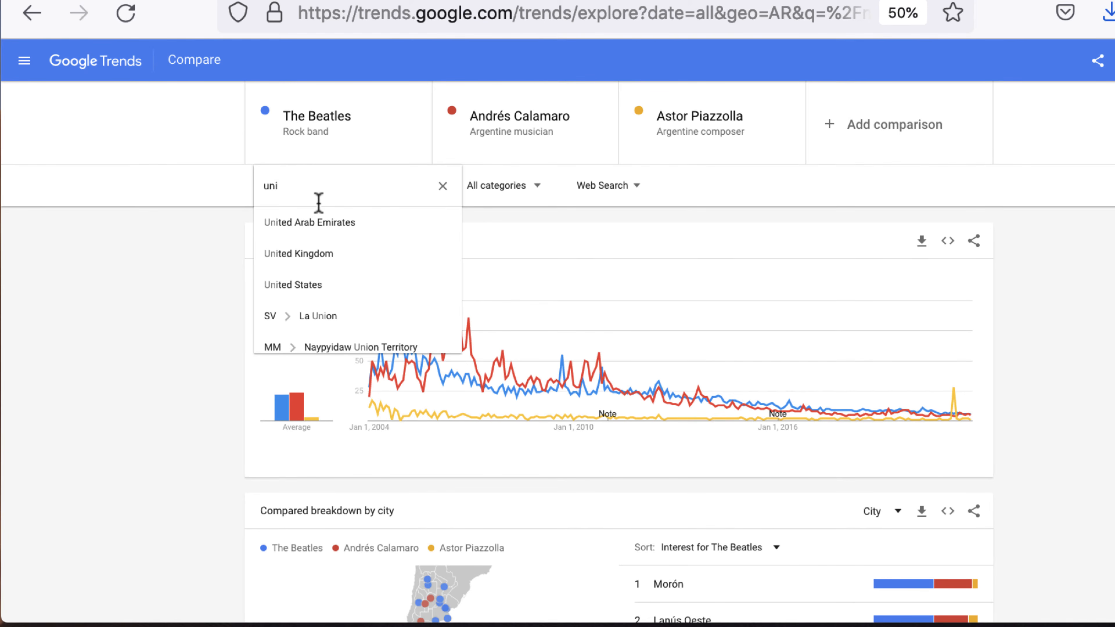
pyautogui.click(310, 285)
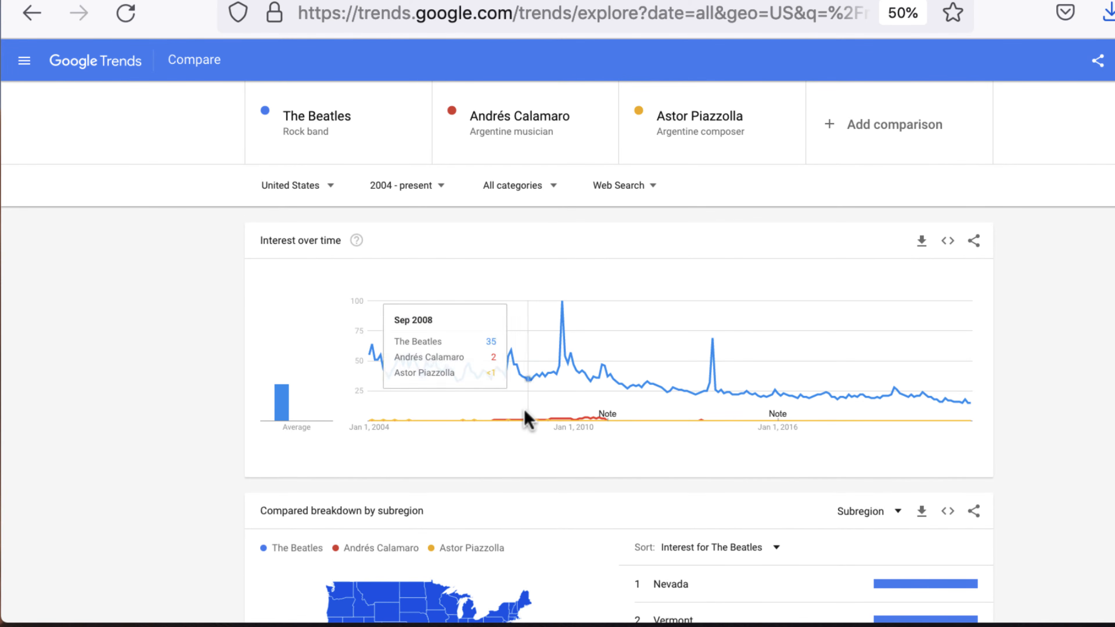
# Show Astor Piazzolla's own interest map for the United States by metro and then by city.
pyautogui.moveTo(606, 423)
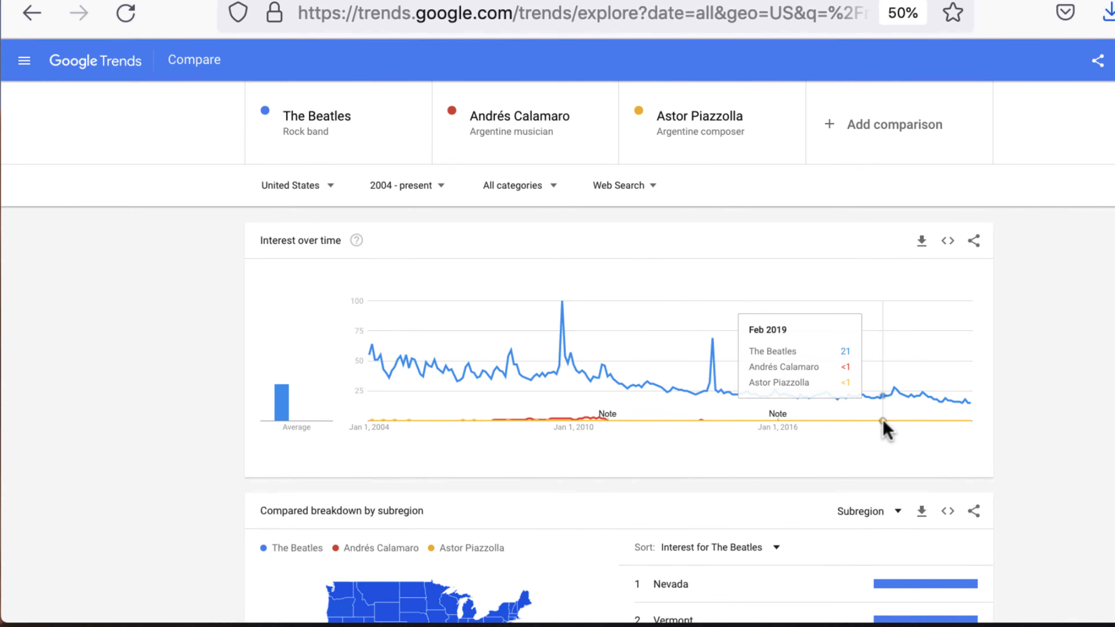
pyautogui.scroll(-3, 816, 423)
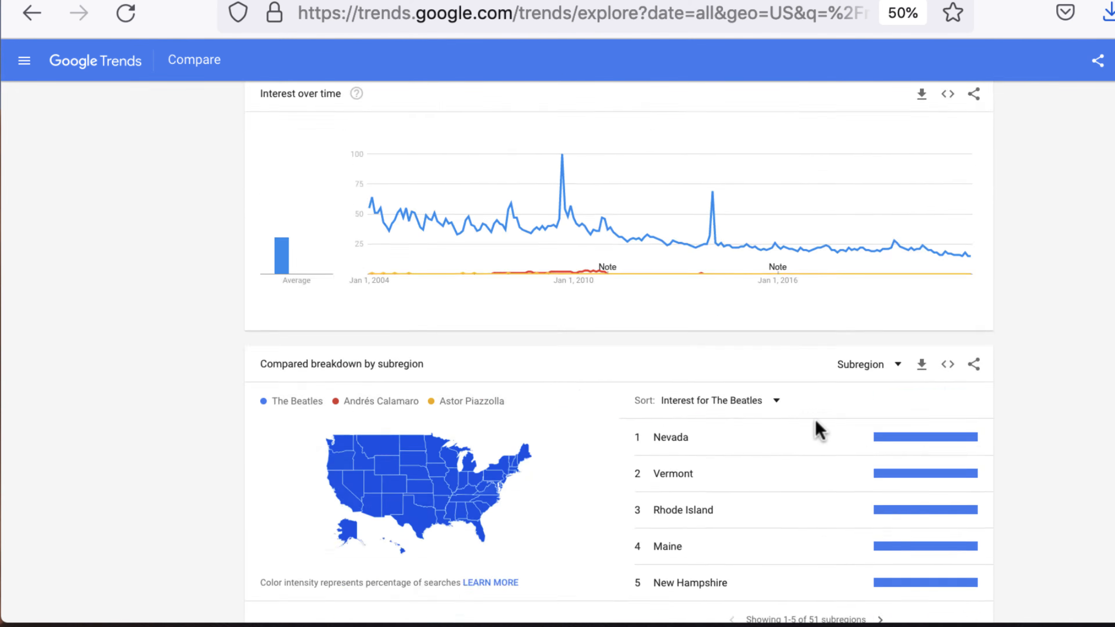
pyautogui.scroll(-15, 812, 429)
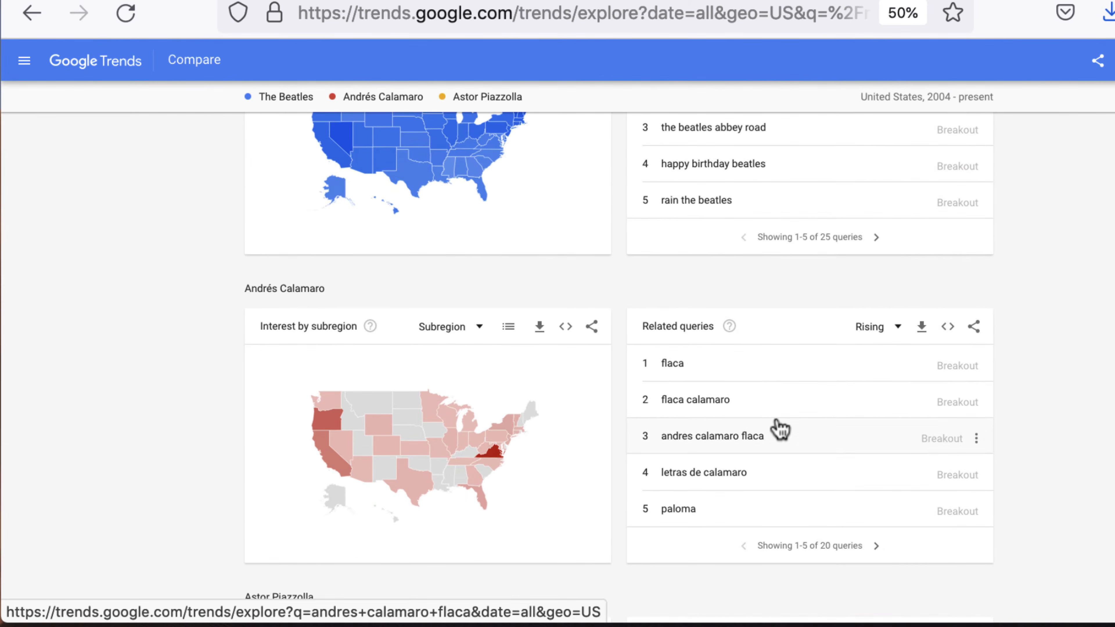
pyautogui.scroll(-5, 779, 428)
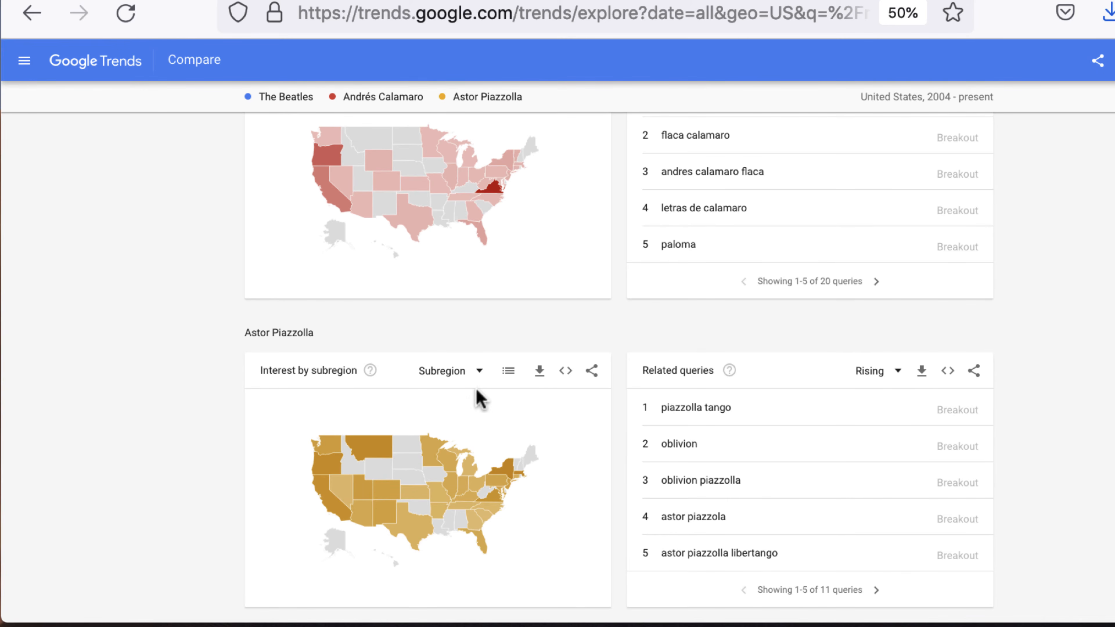
pyautogui.click(466, 374)
pyautogui.click(472, 415)
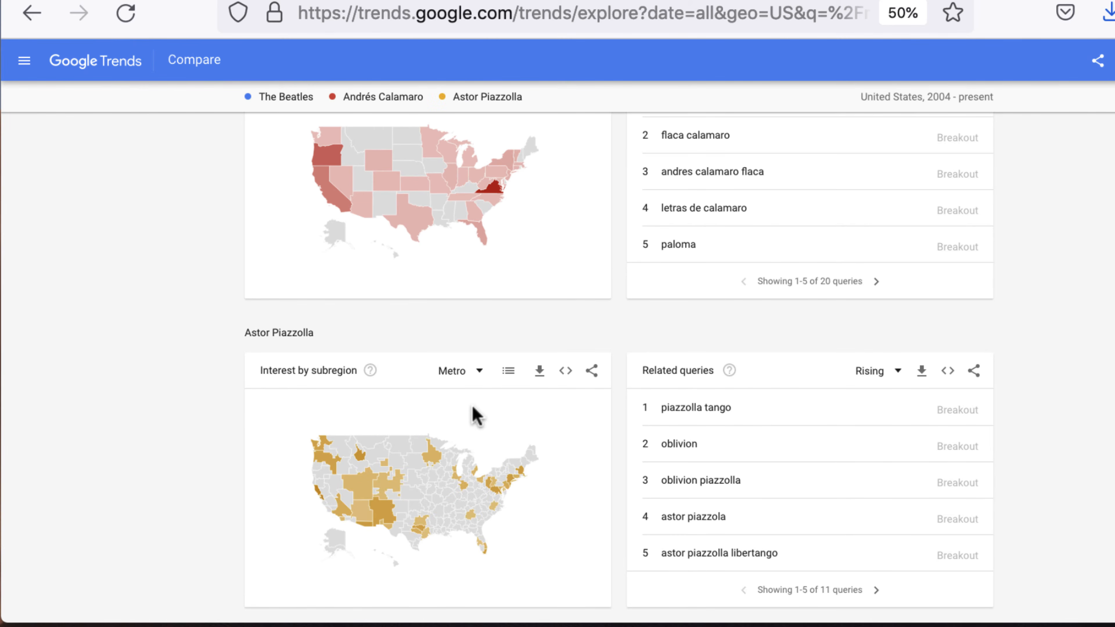
pyautogui.click(473, 379)
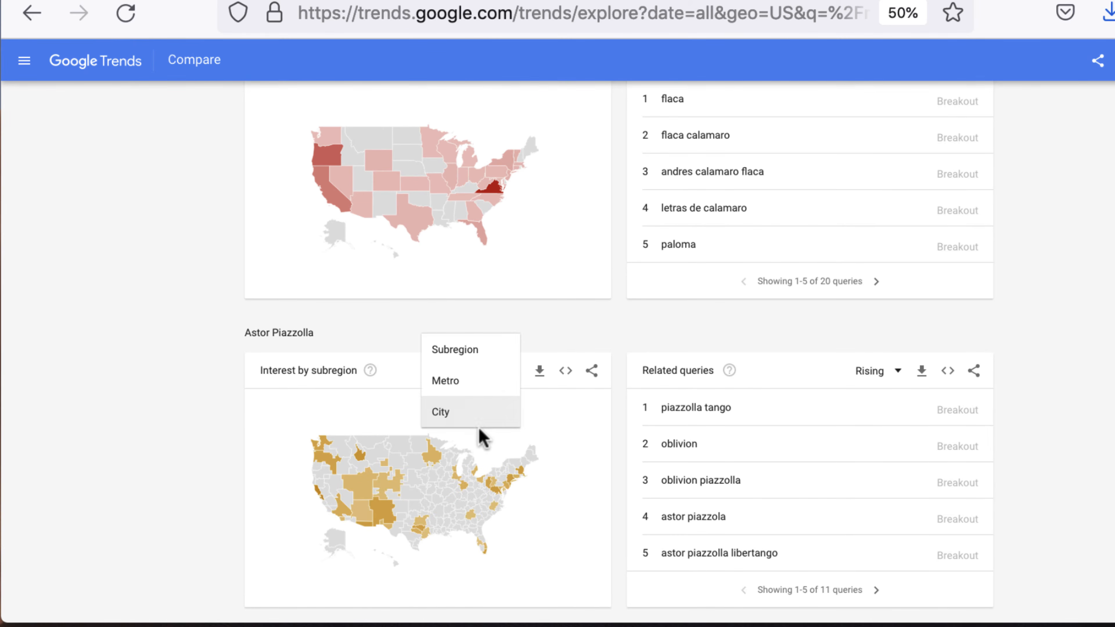
pyautogui.click(470, 417)
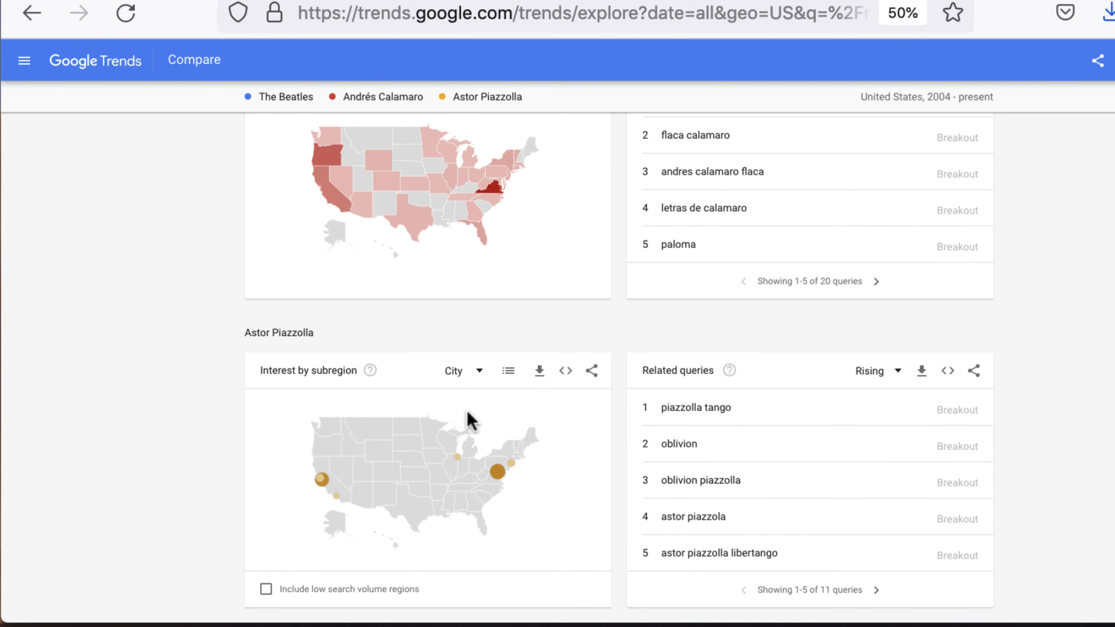
# Switch Andrés Calamaro's own interest map for the United States from subregion to city.
pyautogui.scroll(4, 469, 420)
pyautogui.scroll(-4, 469, 420)
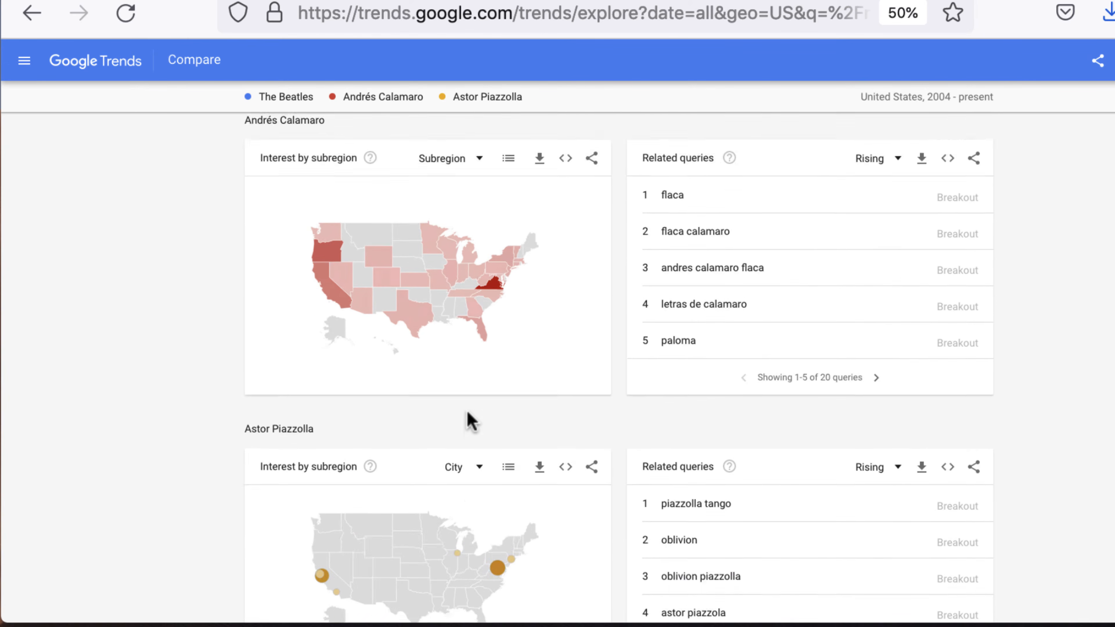
pyautogui.scroll(1, 469, 419)
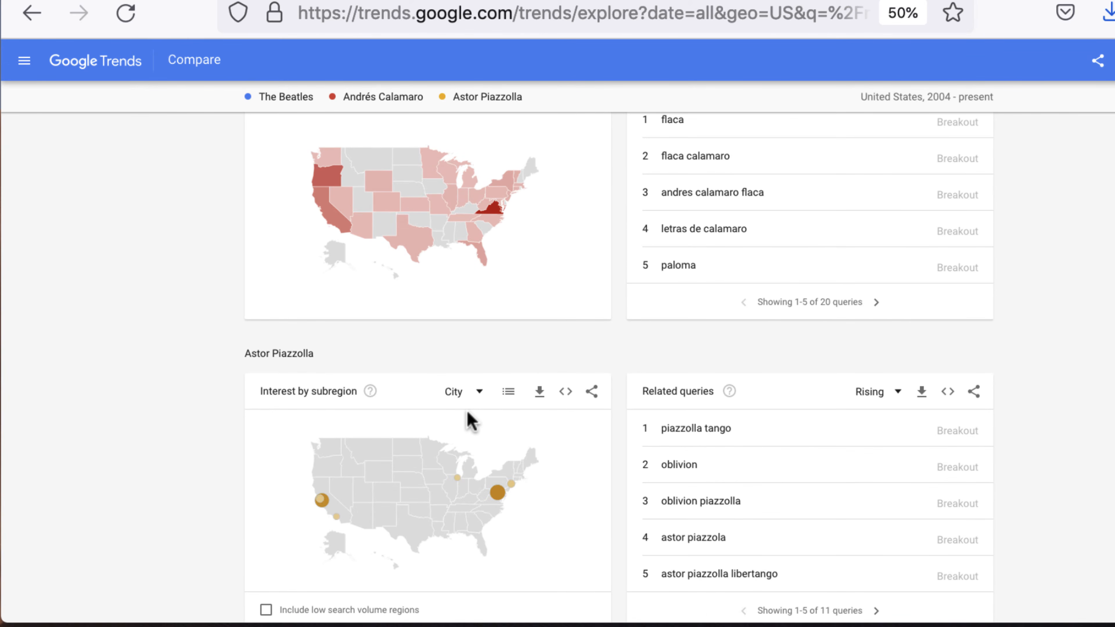
pyautogui.scroll(3, 470, 420)
pyautogui.click(460, 218)
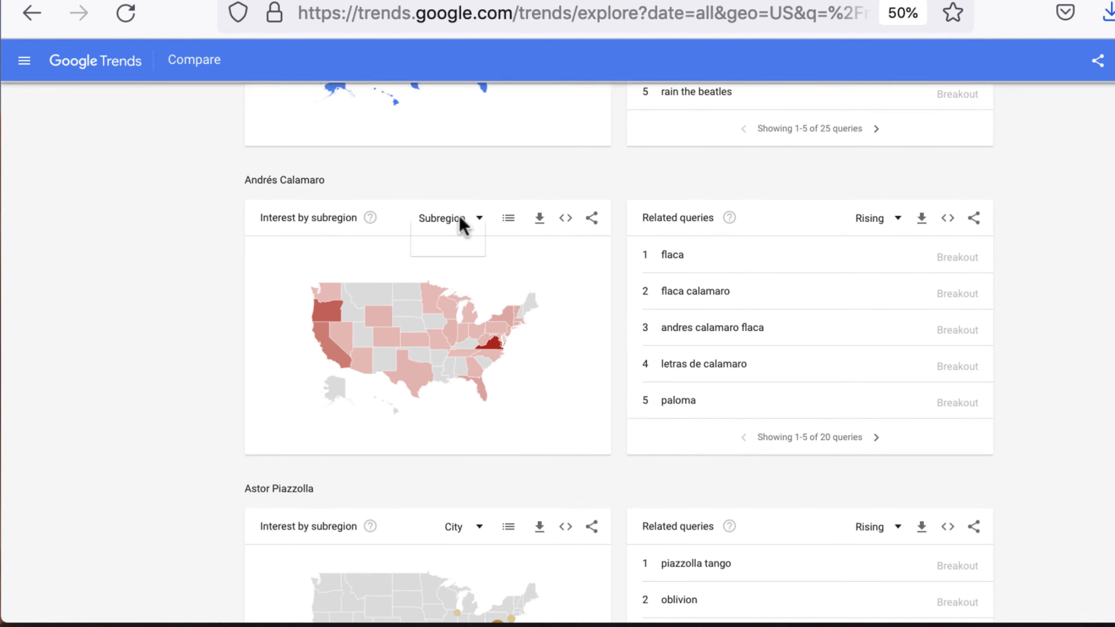
pyautogui.click(438, 291)
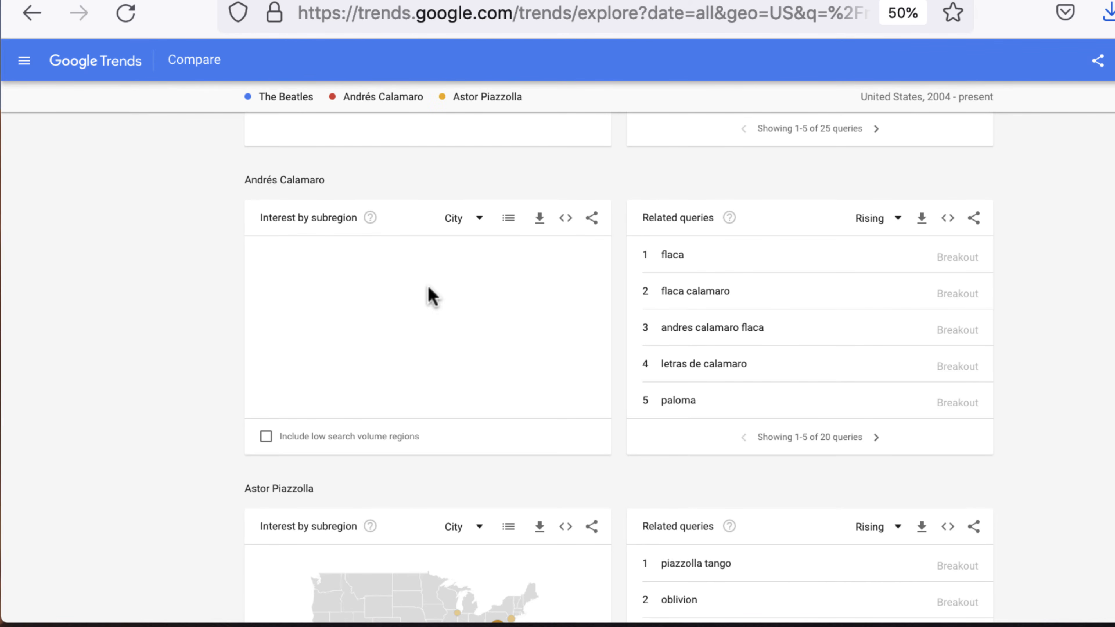
# Show The Beatles' own interest map for the United States by metro and then by city.
pyautogui.scroll(6, 214, 249)
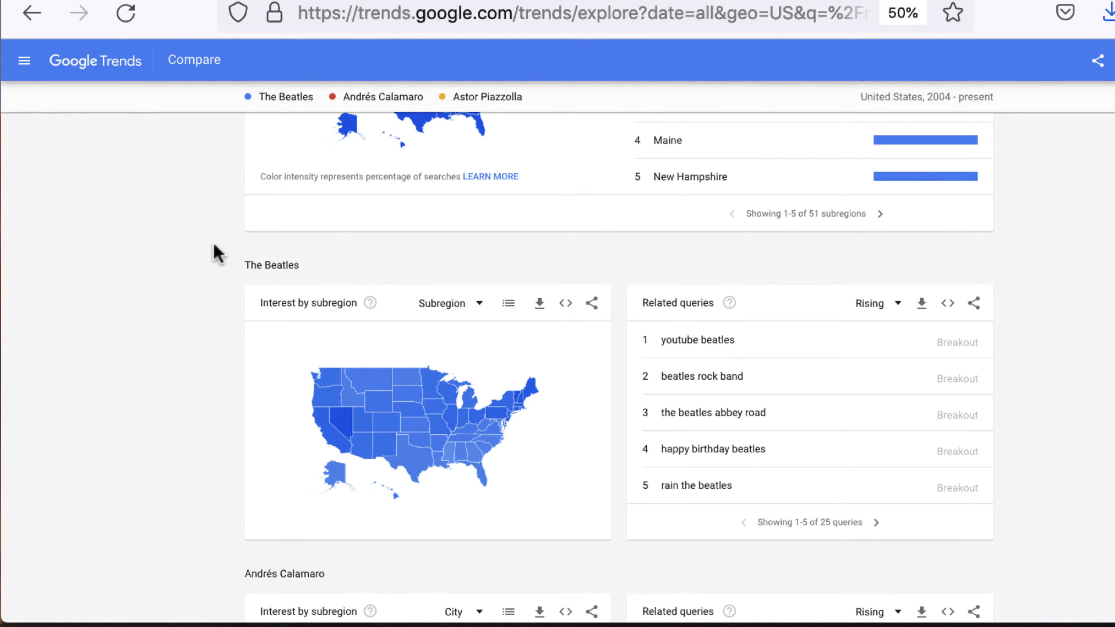
pyautogui.click(468, 312)
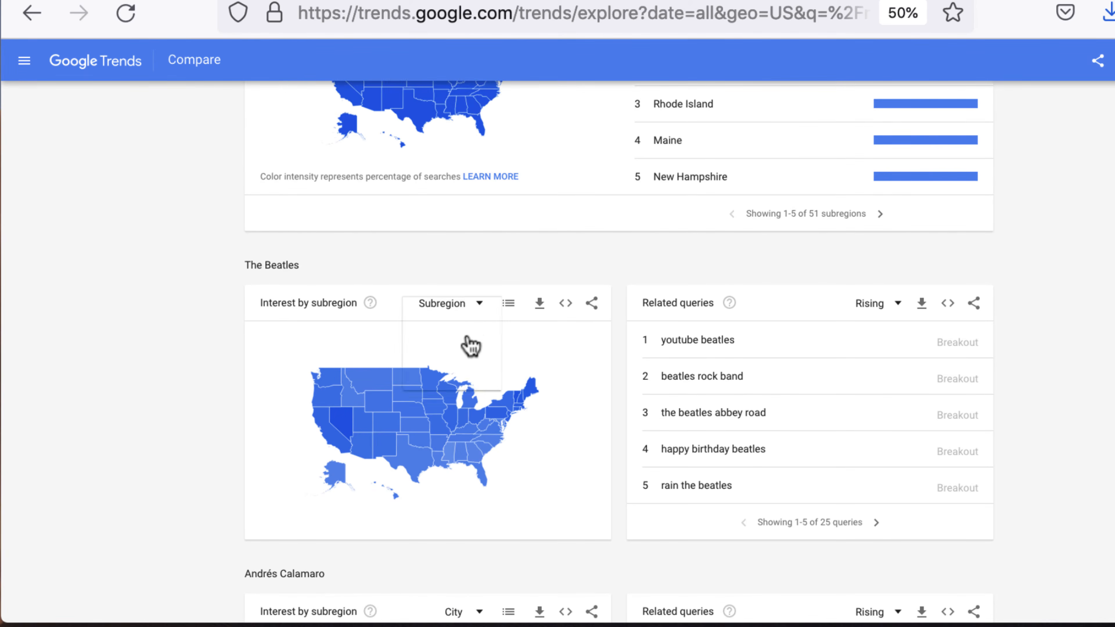
pyautogui.click(469, 352)
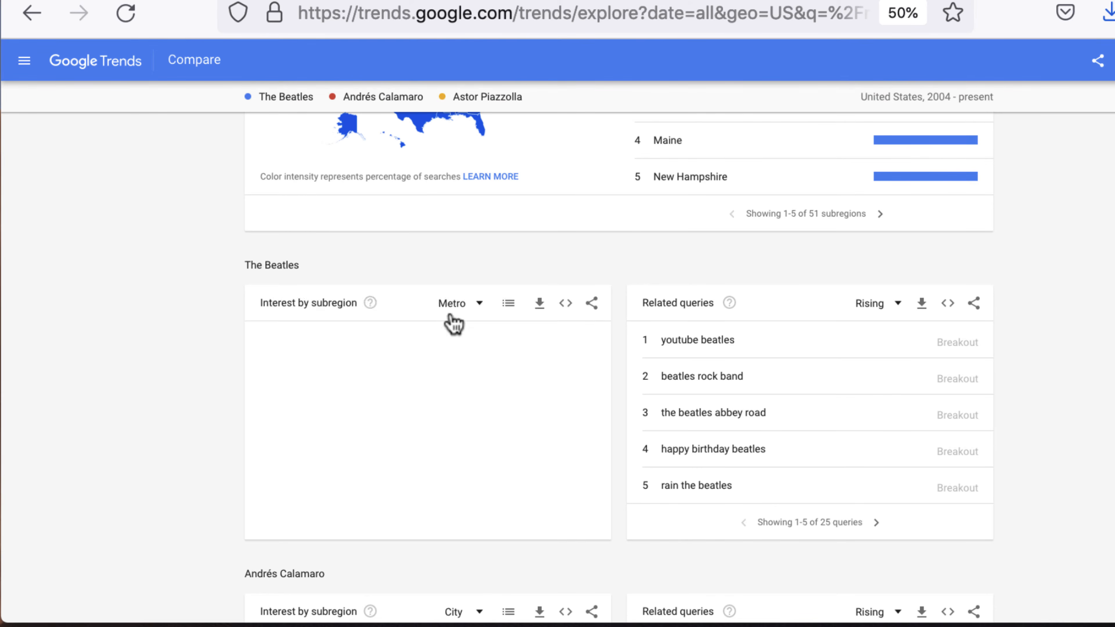
pyautogui.click(452, 312)
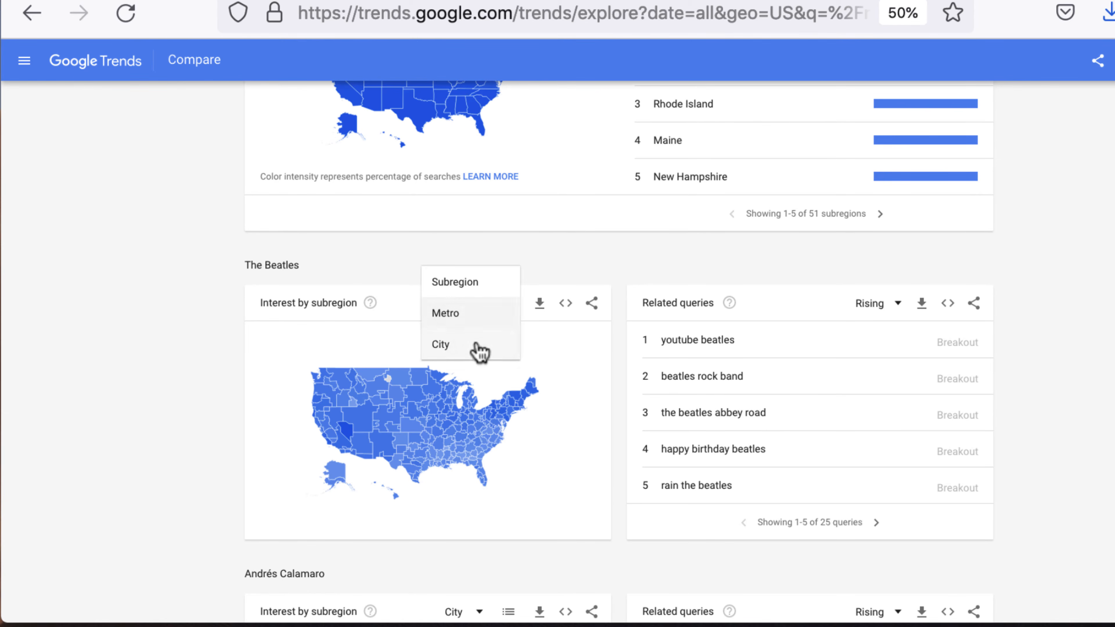
pyautogui.click(474, 350)
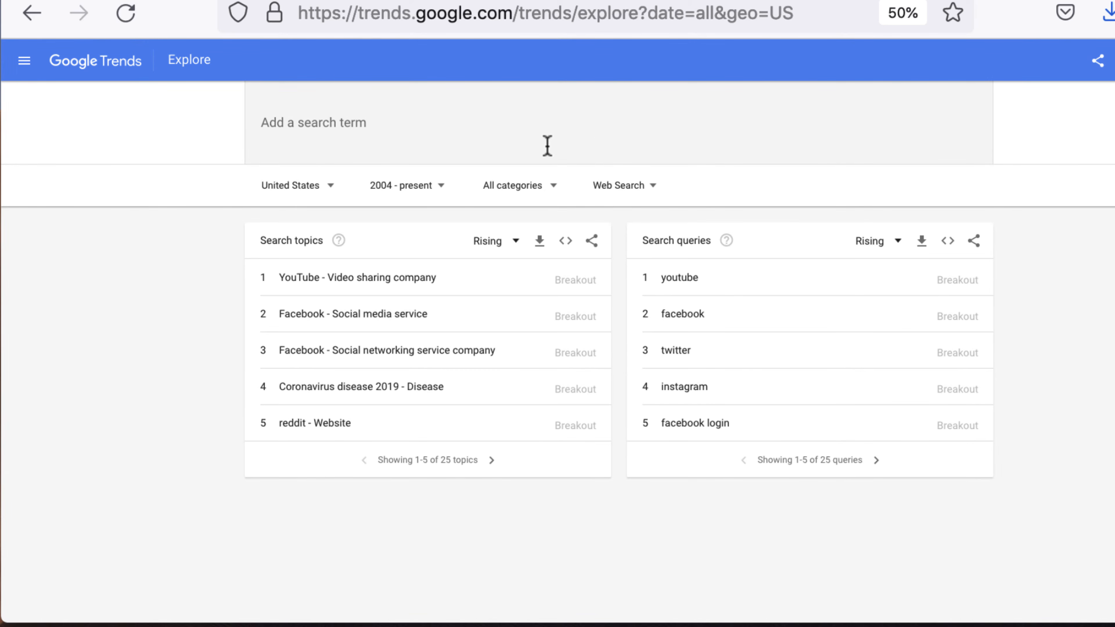
# Explore the author Terry Pratchett as the search term for the United States, 2004 - present.
pyautogui.click(514, 142)
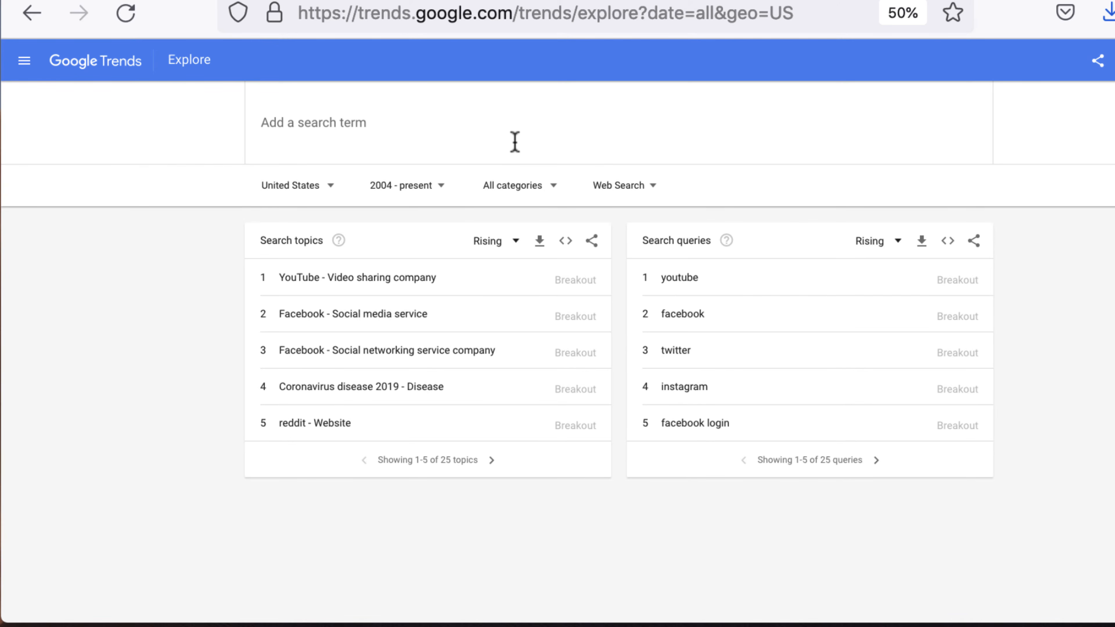
pyautogui.write('ter')
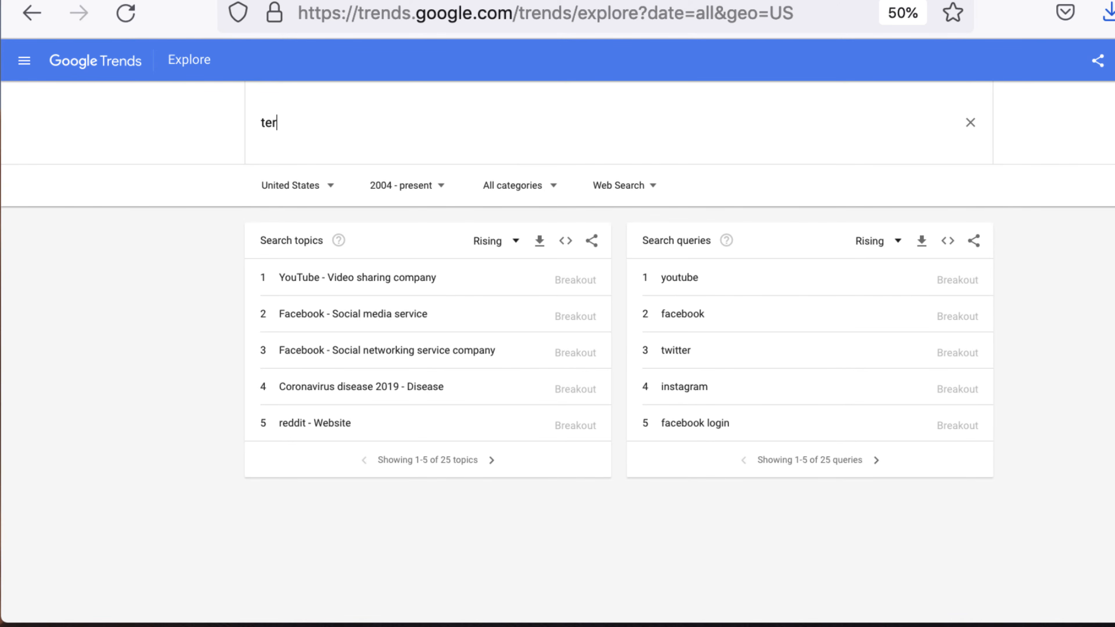
pyautogui.write('ry or')
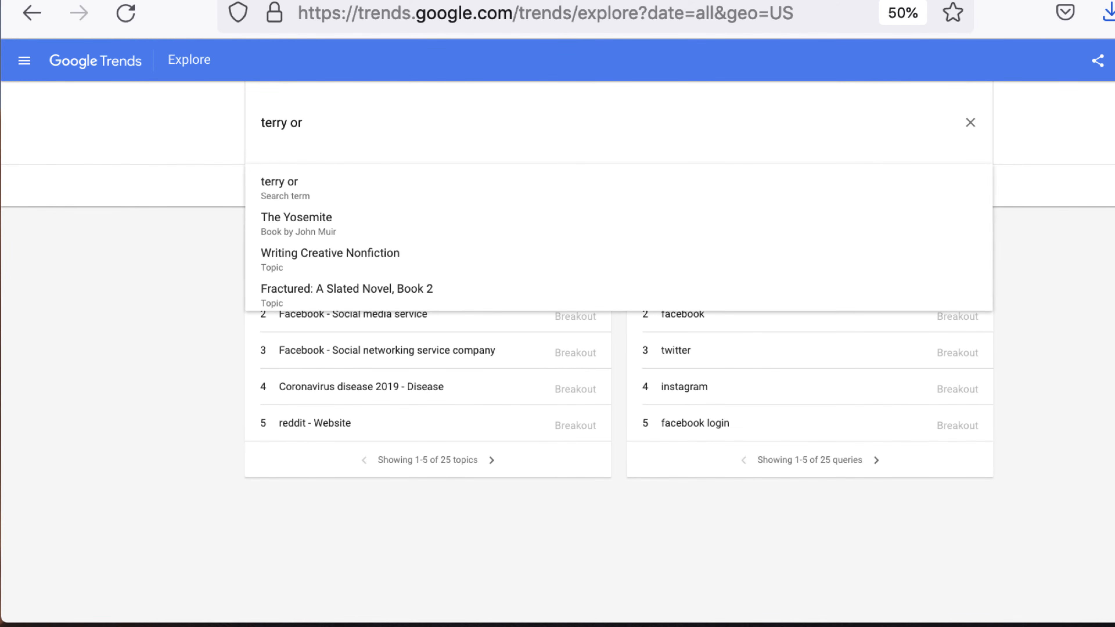
pyautogui.press('BackSpace')
pyautogui.press('BackSpace')
pyautogui.write('pr')
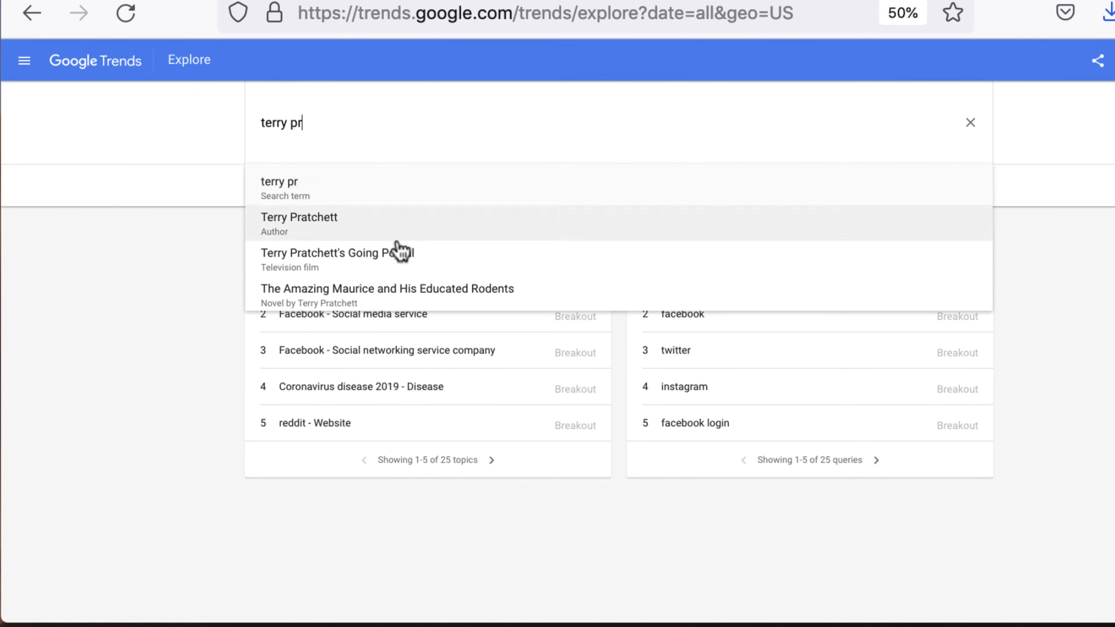
pyautogui.click(341, 237)
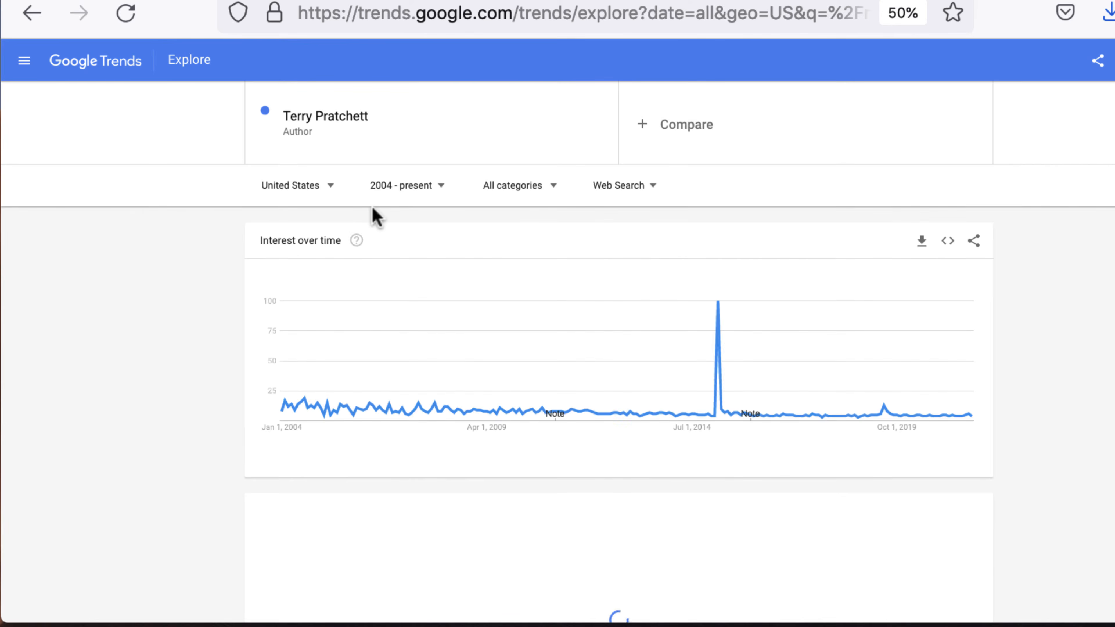
# Edit the Terry Pratchett search term and clear its text.
pyautogui.click(601, 125)
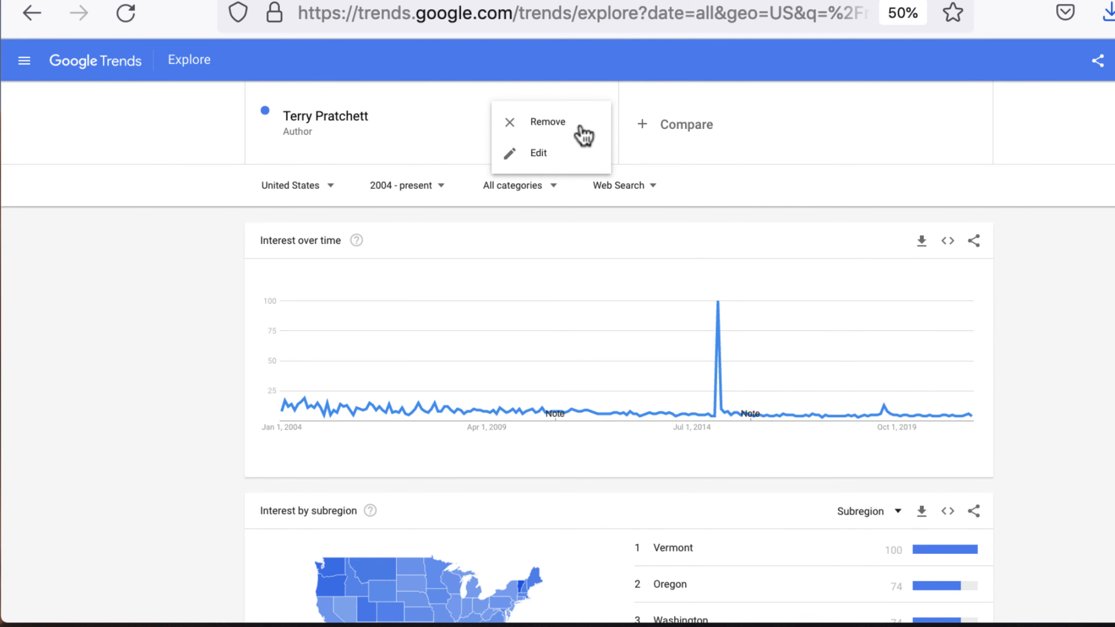
pyautogui.click(532, 154)
pyautogui.click(506, 134)
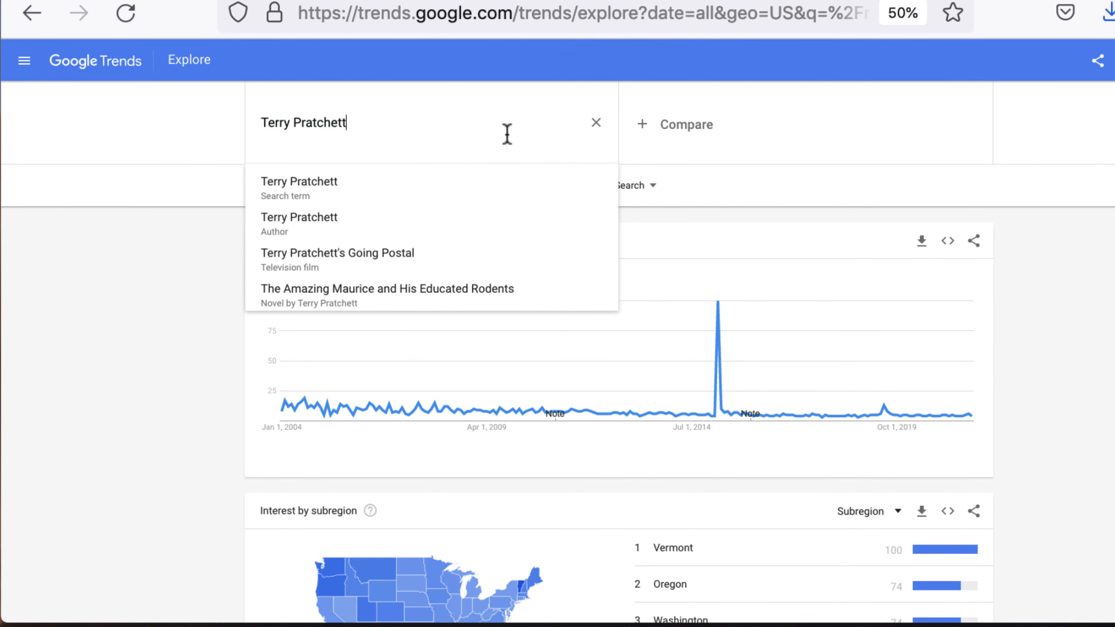
pyautogui.click(596, 123)
# Add the author Terry Pratchett as the second term of the comparison.
pyautogui.click(720, 133)
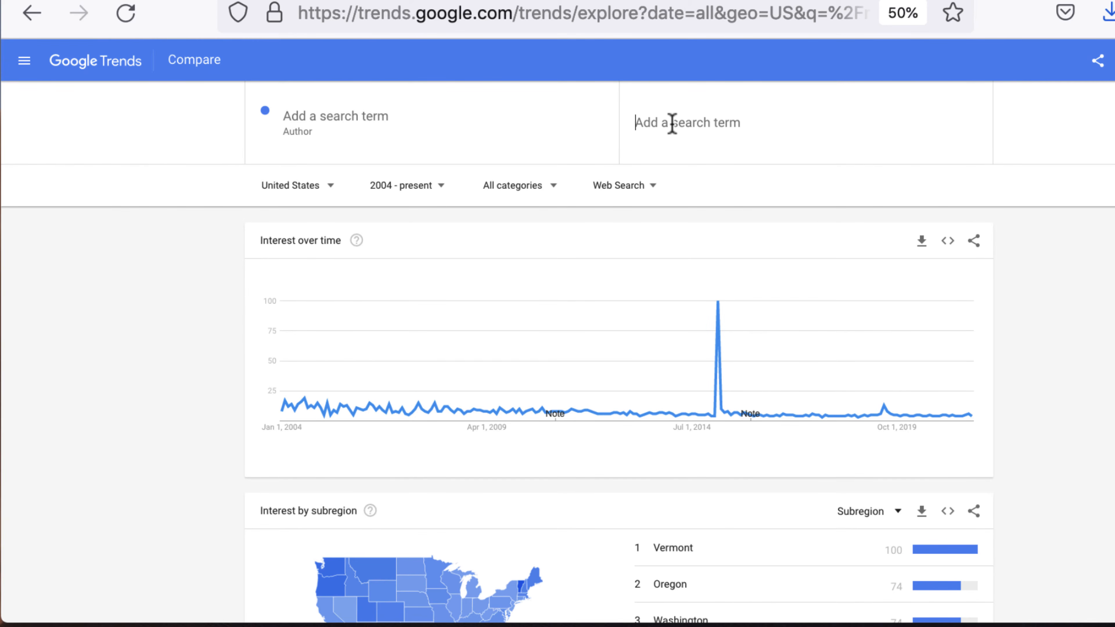
pyautogui.write('terry')
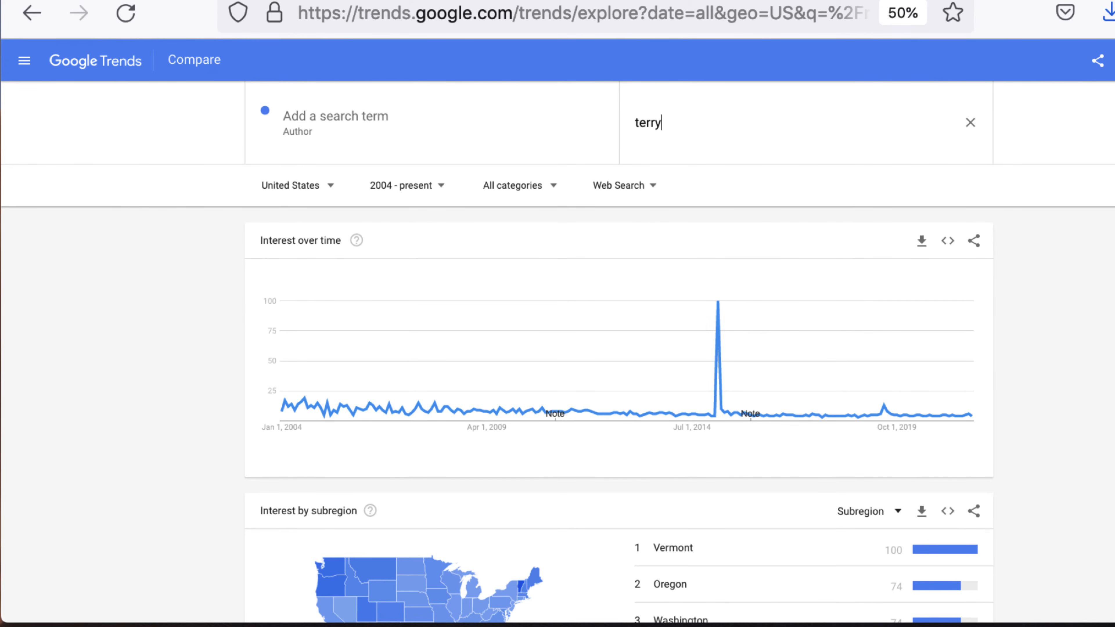
pyautogui.write(' pra')
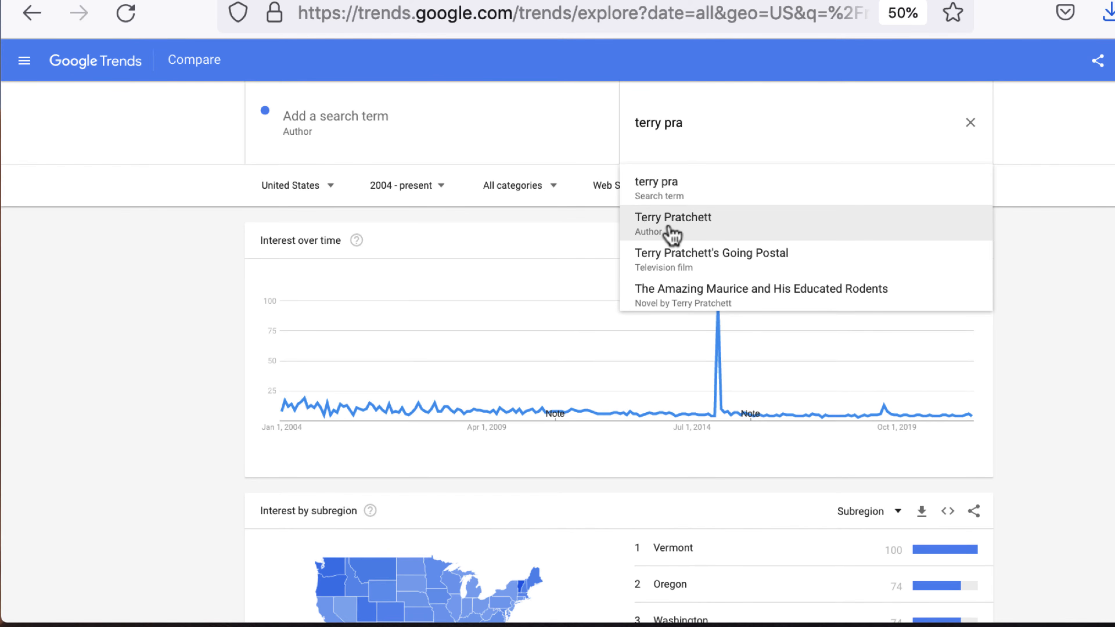
pyautogui.click(671, 230)
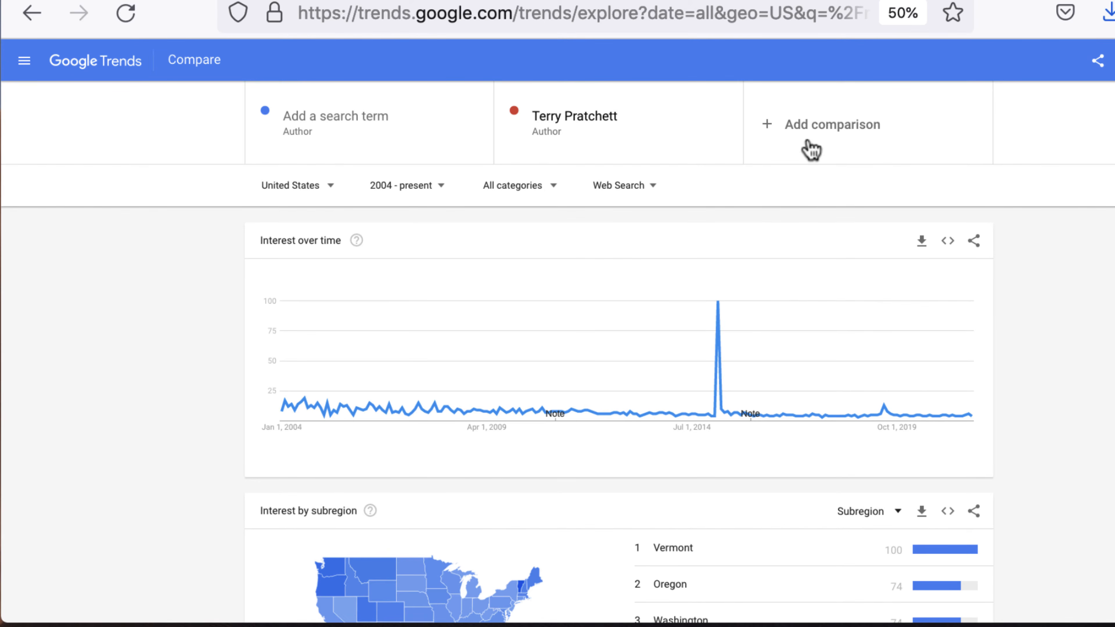
# Fill the blank first comparison term with the author Terry Pratchett.
pyautogui.click(733, 130)
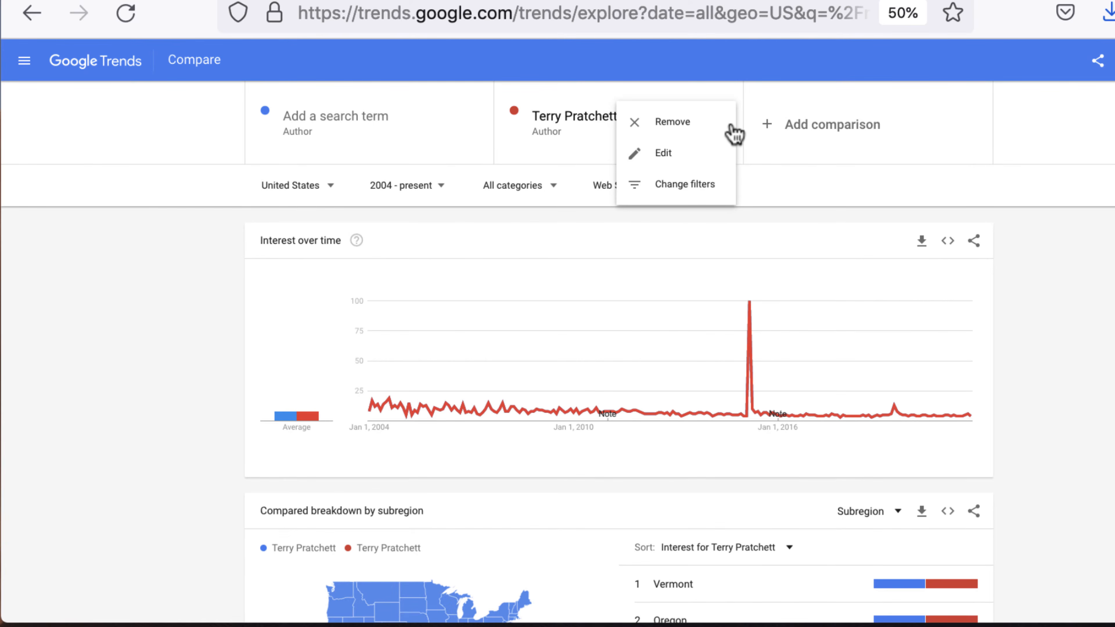
pyautogui.click(349, 119)
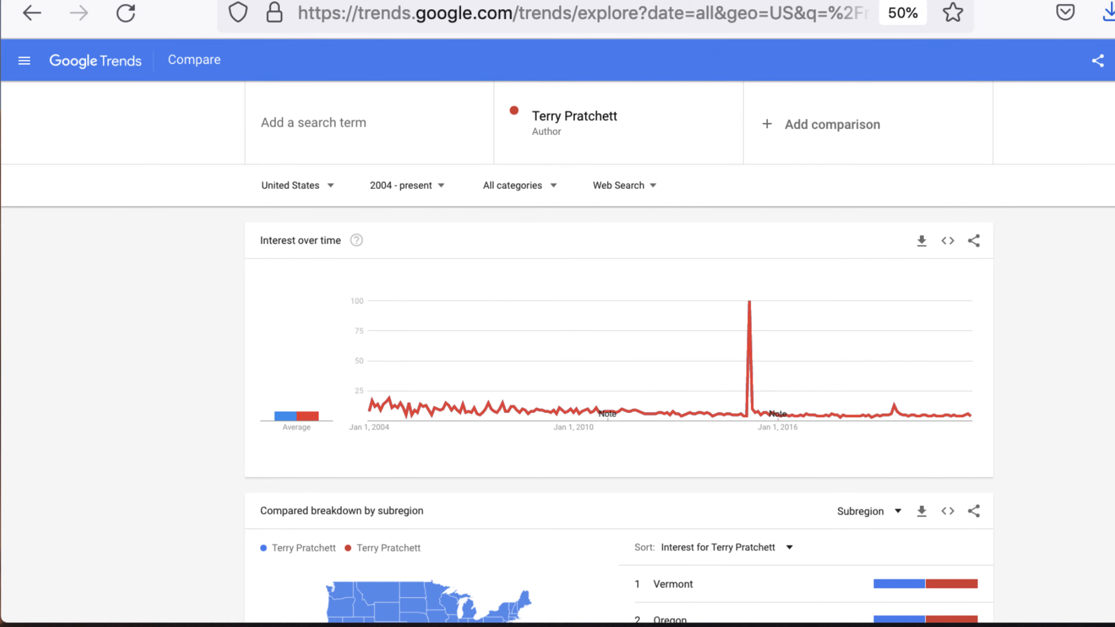
pyautogui.write('Terry prat')
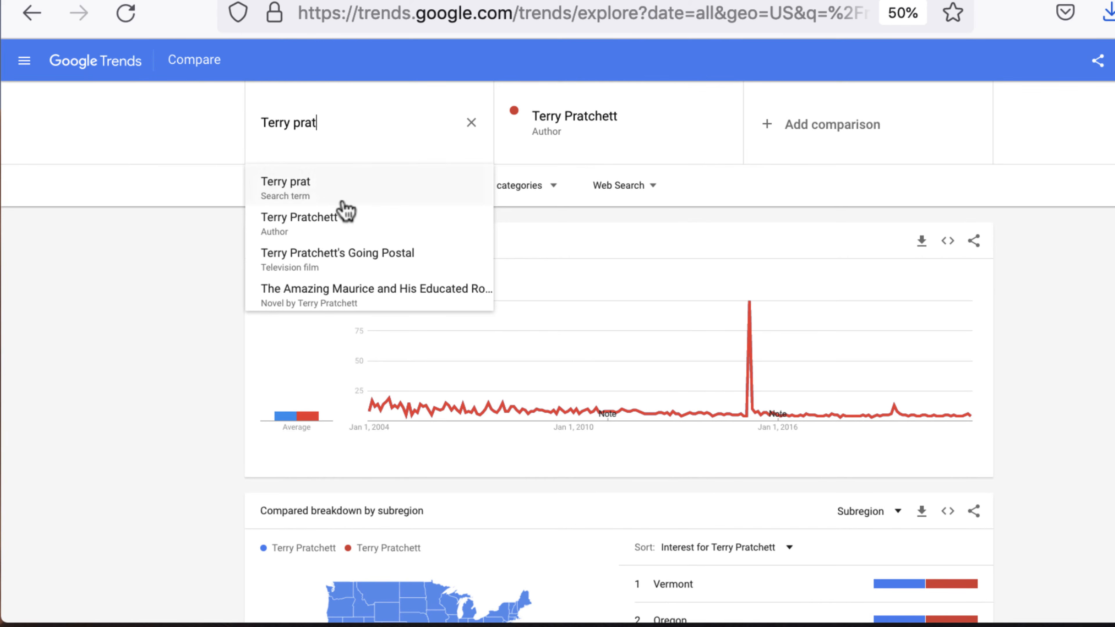
pyautogui.click(342, 217)
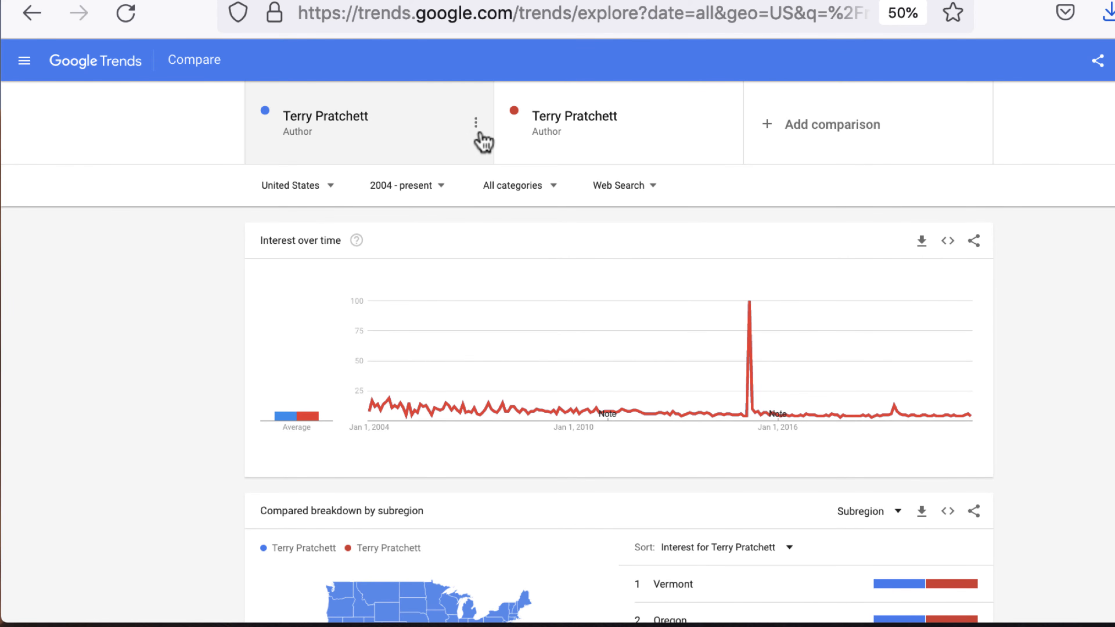
# Change the filters of the first Terry Pratchett term so that its country is United Kingdom.
pyautogui.click(480, 133)
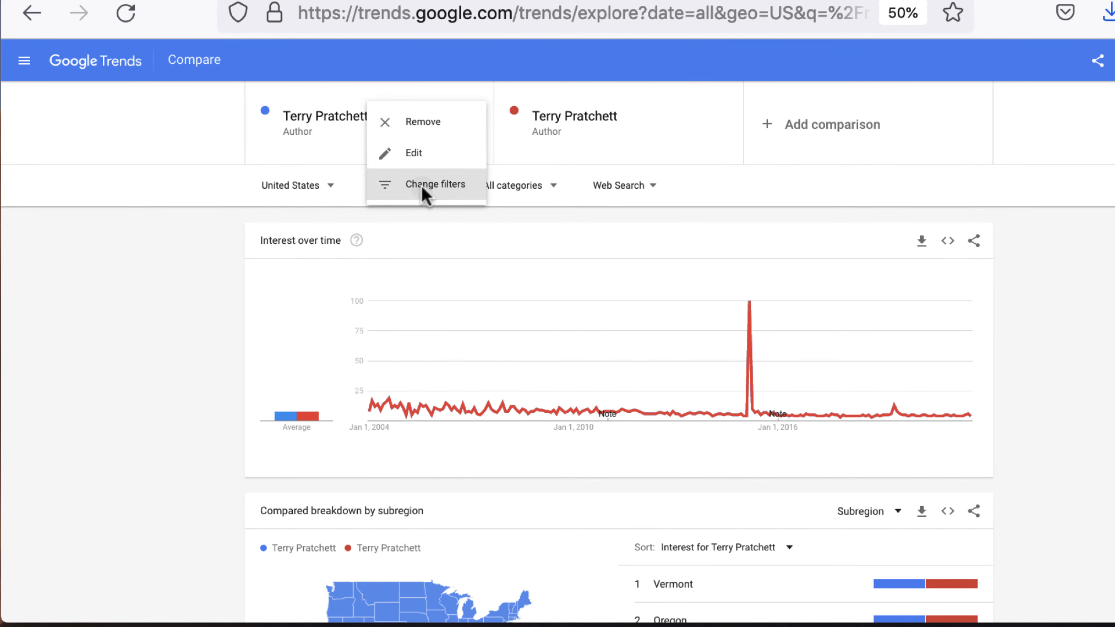
pyautogui.click(424, 184)
pyautogui.click(582, 299)
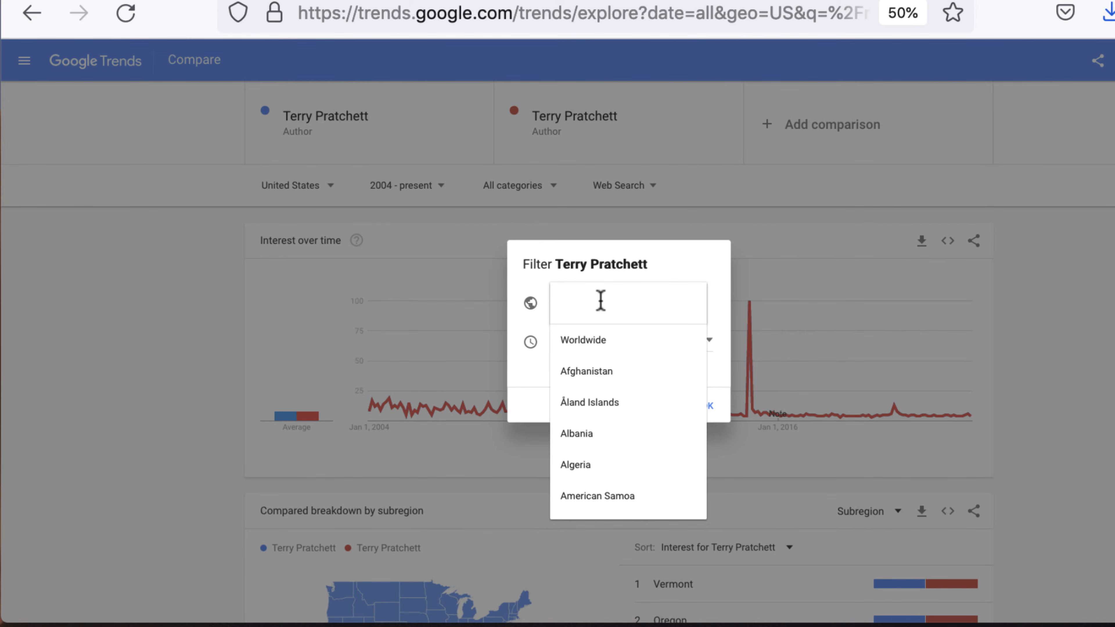
pyautogui.write('uni')
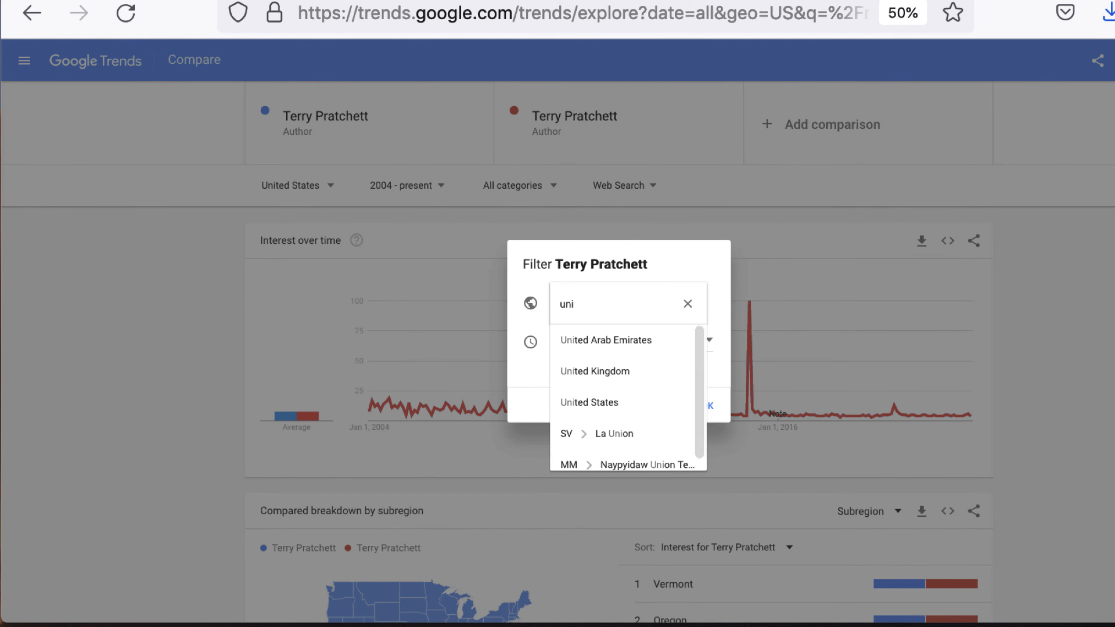
pyautogui.click(595, 371)
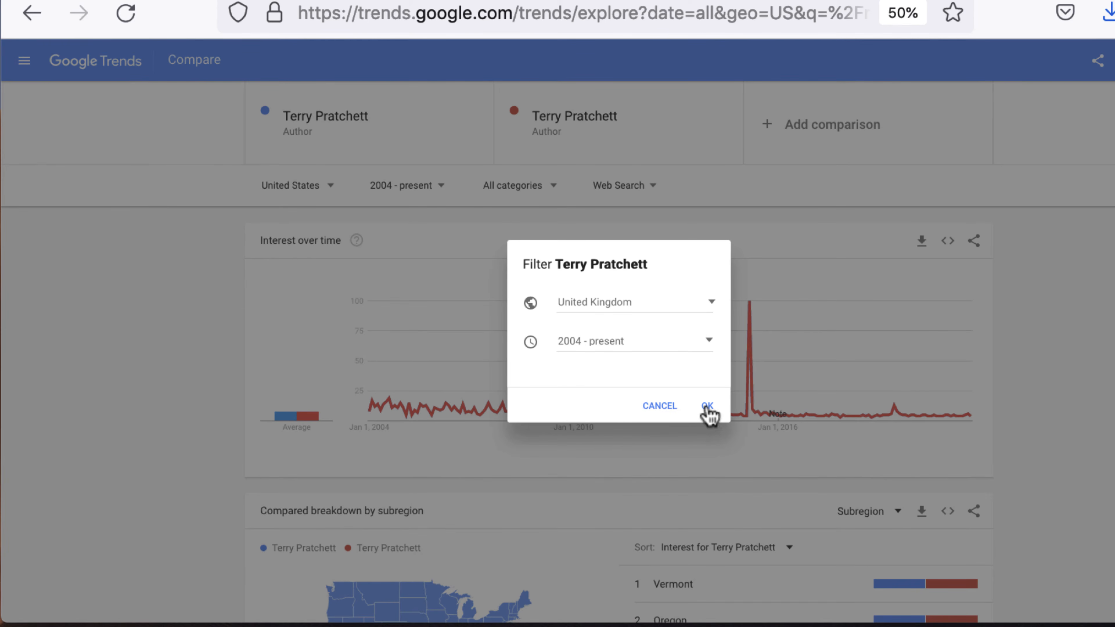
# Give the first Terry Pratchett term a custom time range with the start date 1/8/2020.
pyautogui.click(616, 346)
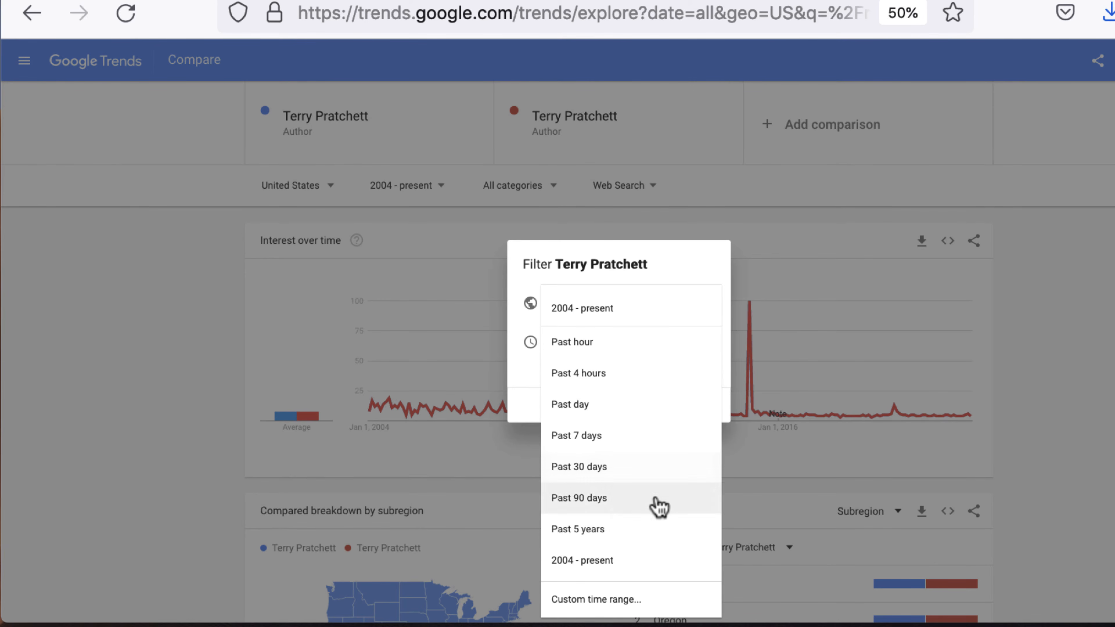
pyautogui.click(634, 591)
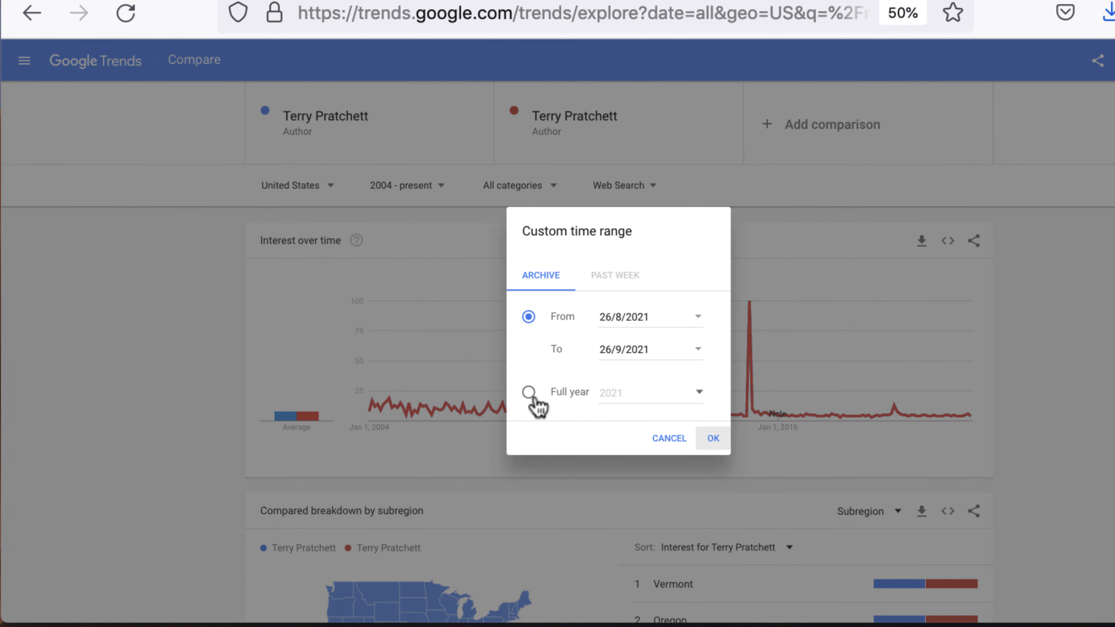
pyautogui.click(633, 318)
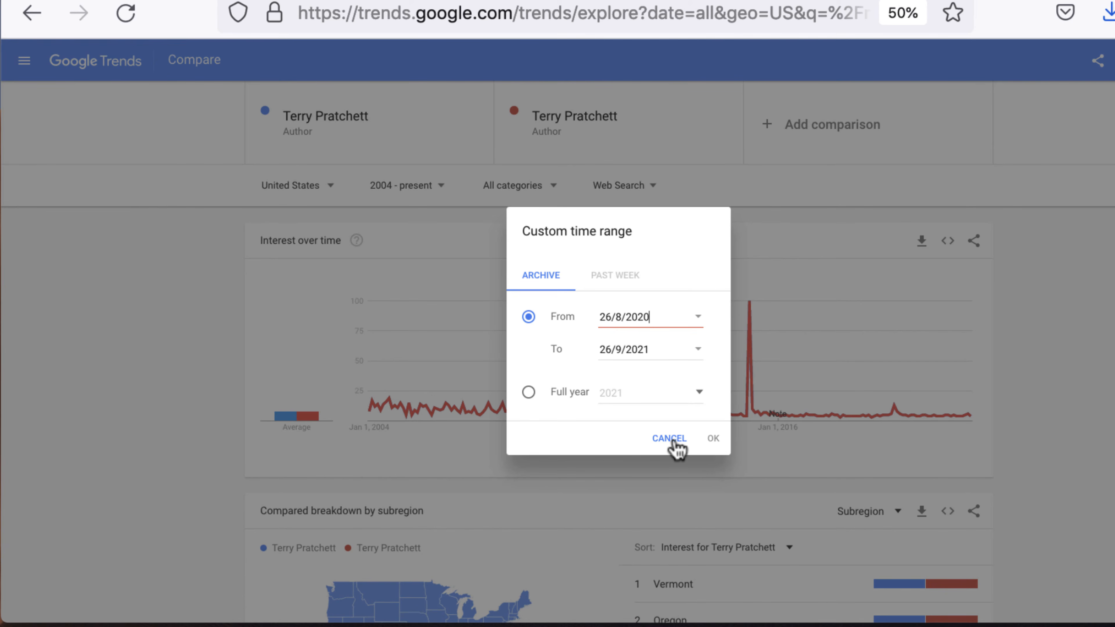
pyautogui.click(698, 316)
pyautogui.scroll(5, 722, 470)
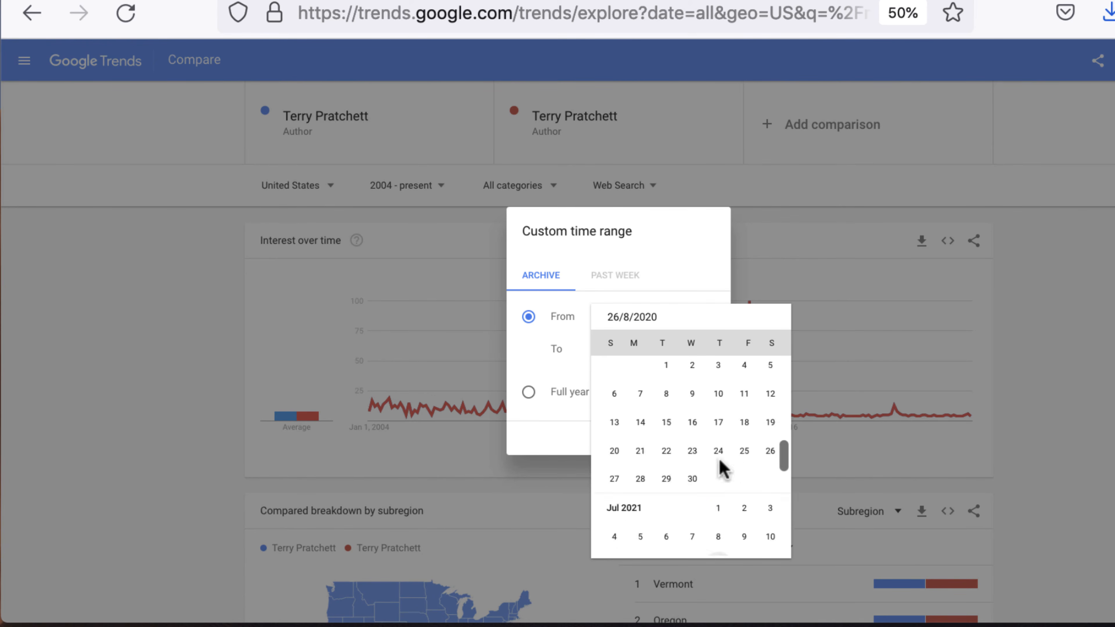
pyautogui.scroll(15, 722, 469)
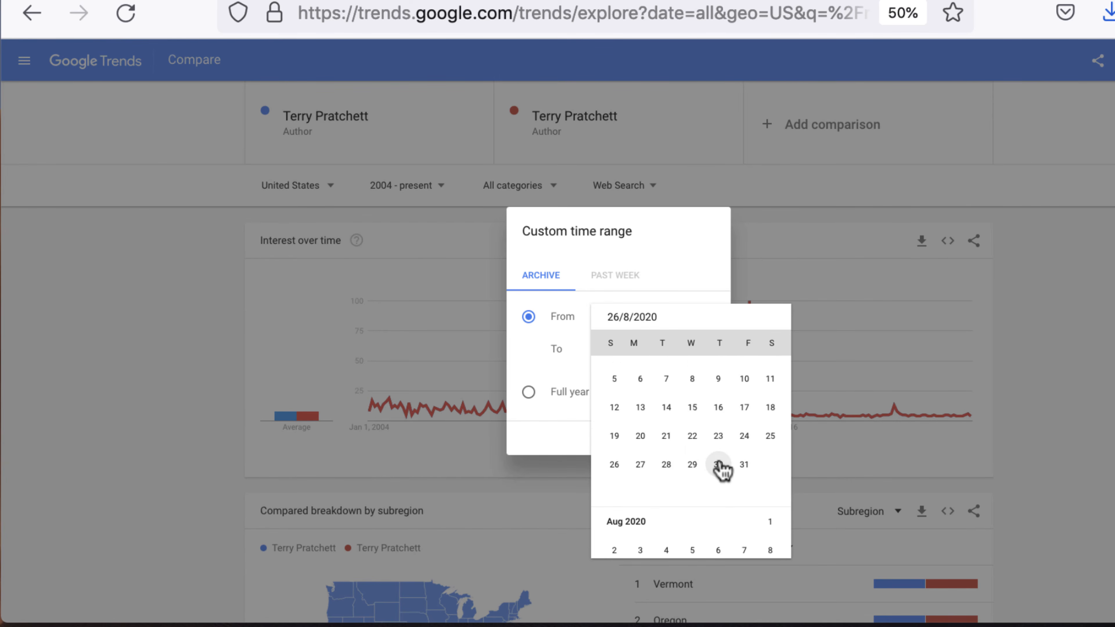
pyautogui.scroll(-3, 720, 469)
pyautogui.scroll(2, 642, 474)
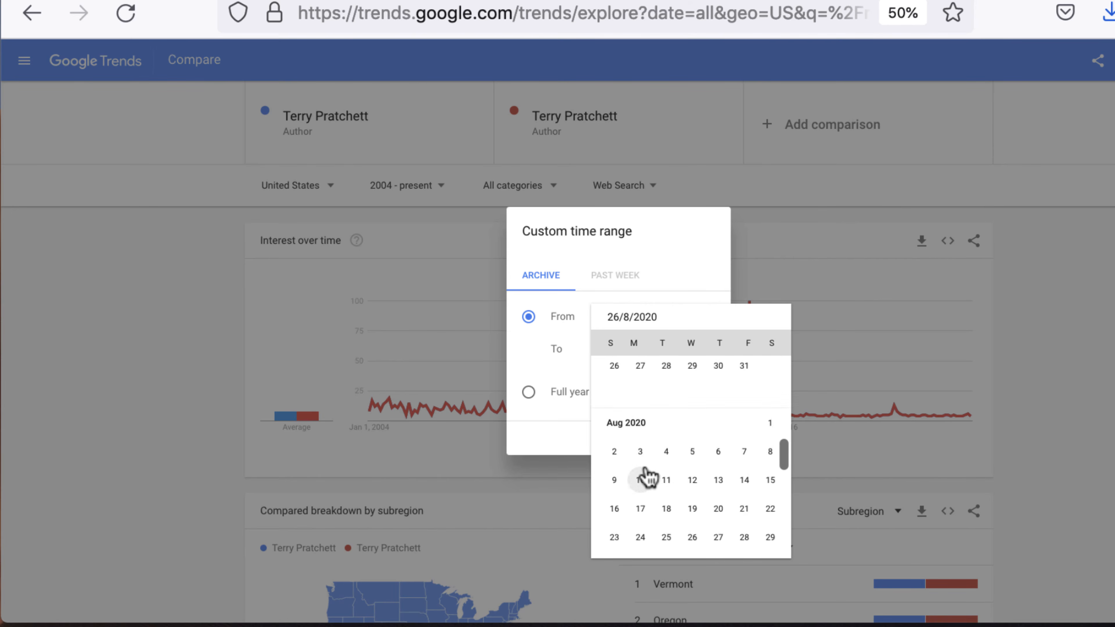
pyautogui.click(769, 426)
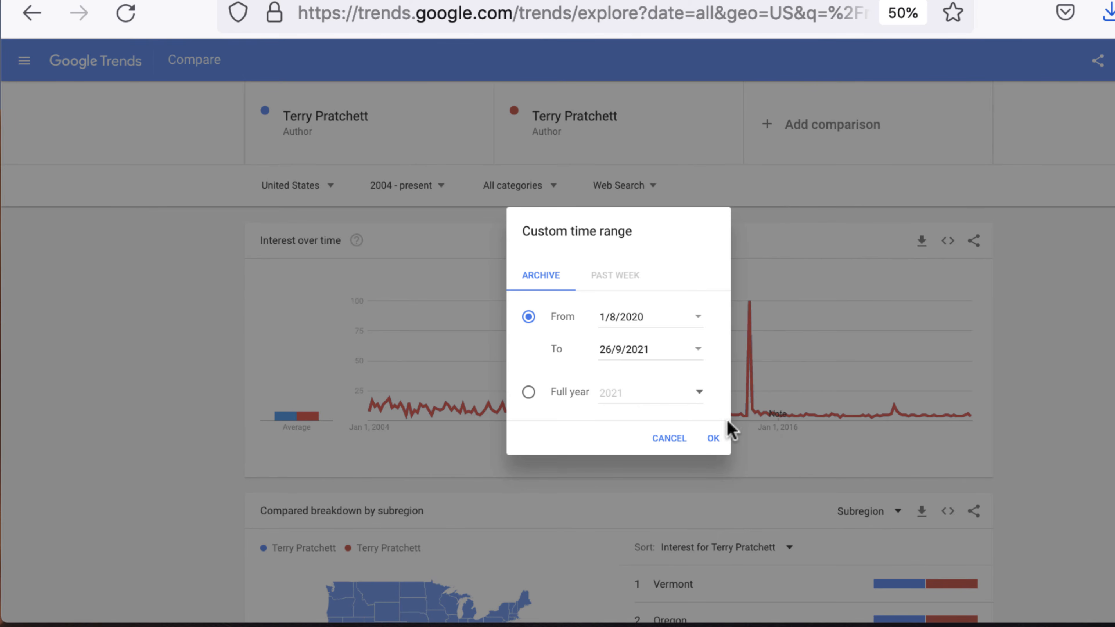
# Set the end date of the first term's custom time range to 1/8/2021 and apply the range.
pyautogui.click(699, 354)
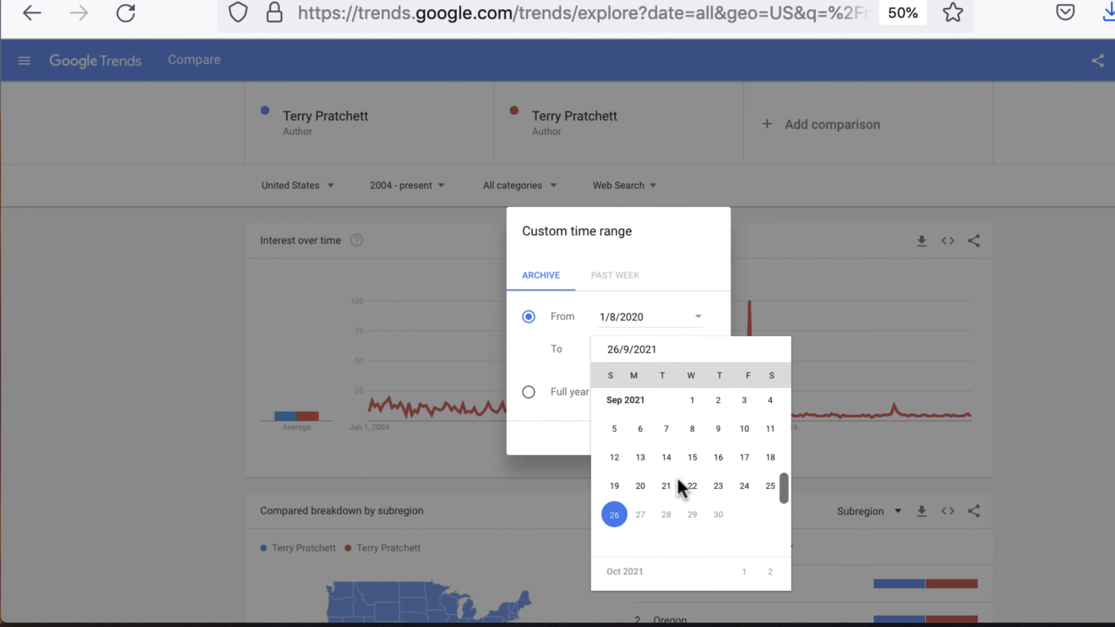
pyautogui.scroll(3, 678, 487)
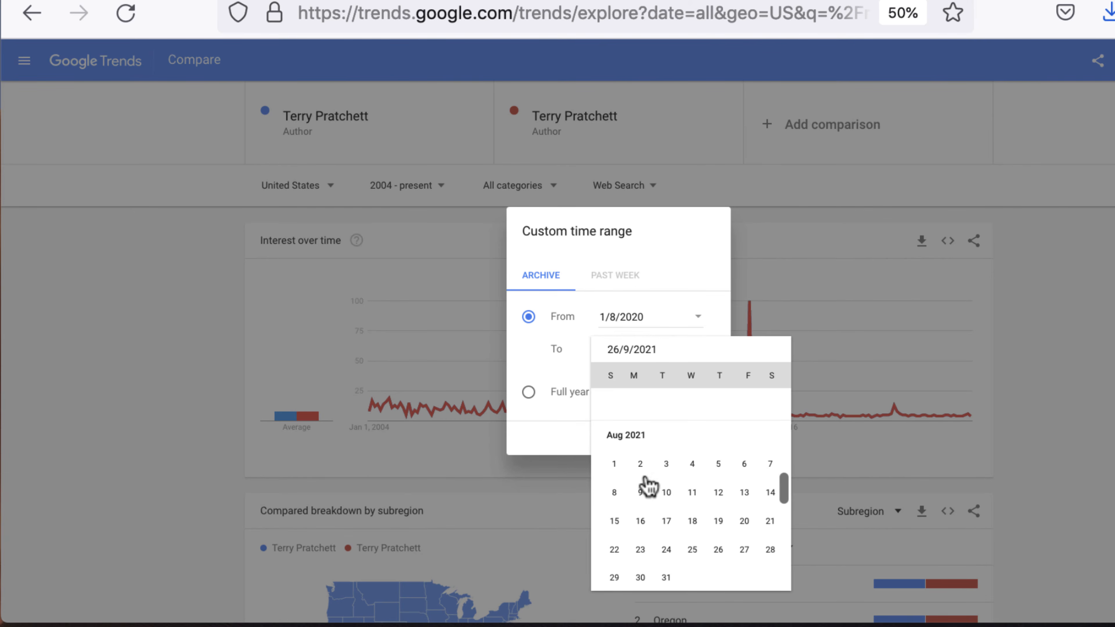
pyautogui.click(615, 466)
pyautogui.click(713, 438)
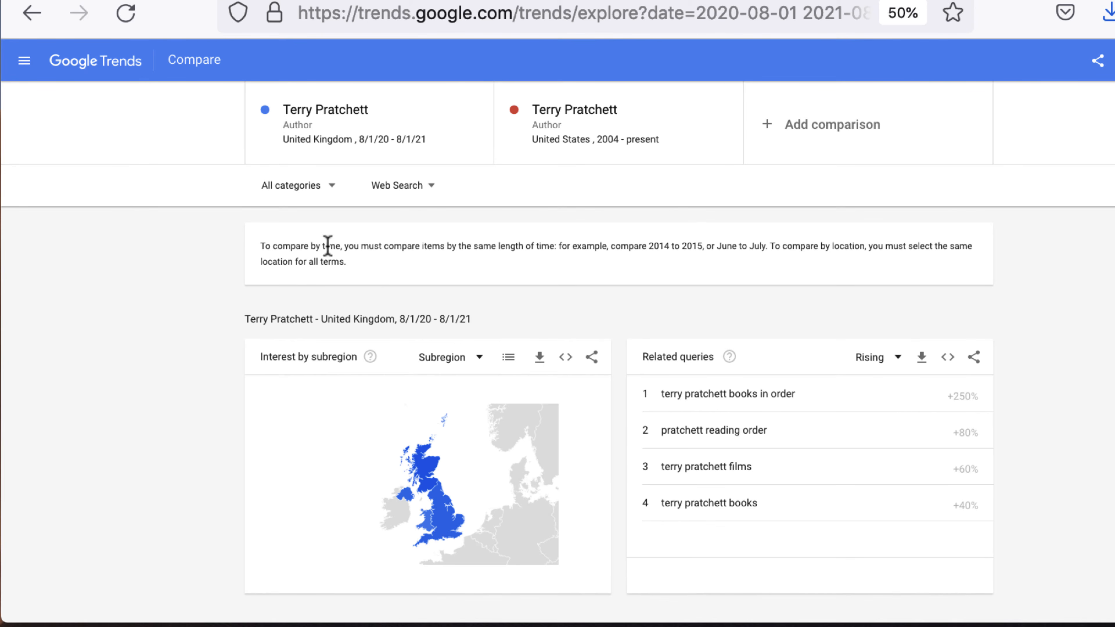
# Open the custom time range settings in the filters of the second Terry Pratchett term, the one for the United States.
pyautogui.click(635, 143)
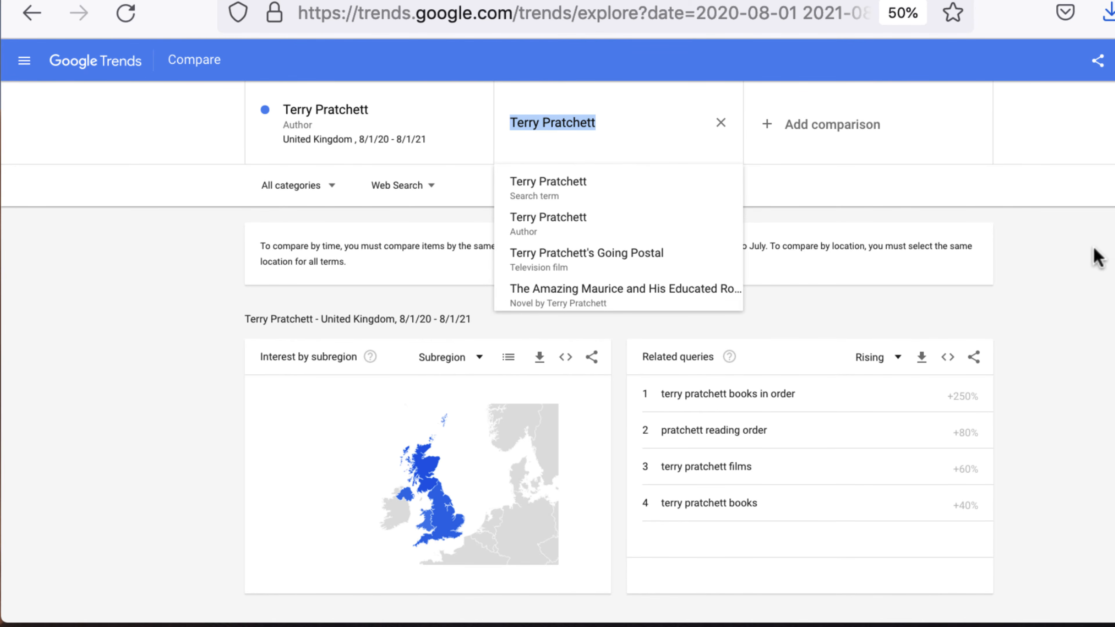
pyautogui.click(1075, 254)
pyautogui.click(729, 127)
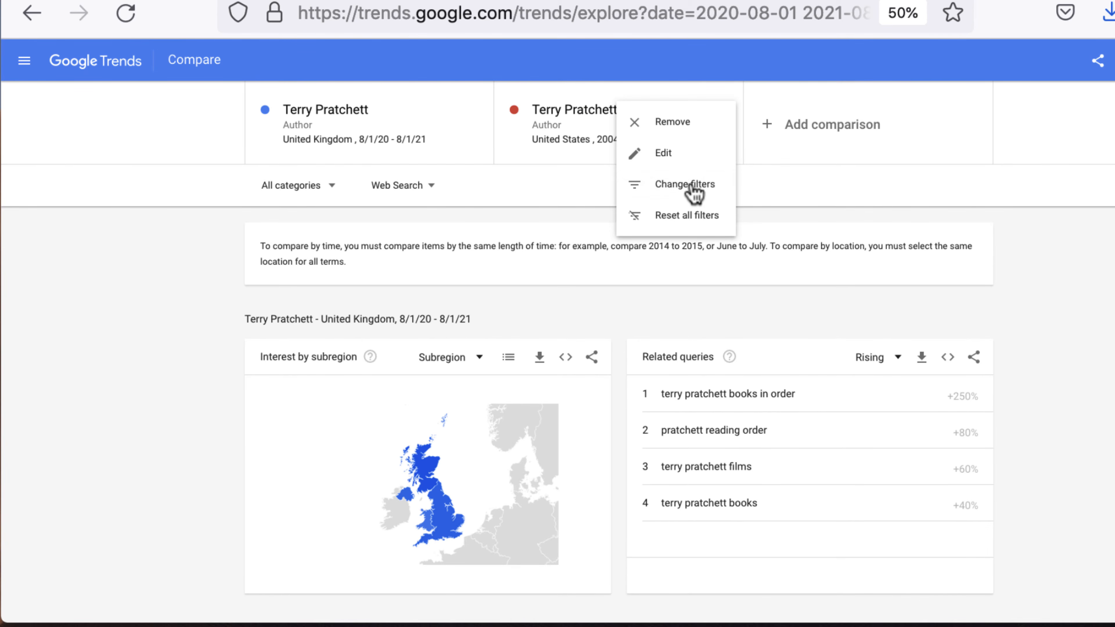
pyautogui.click(693, 193)
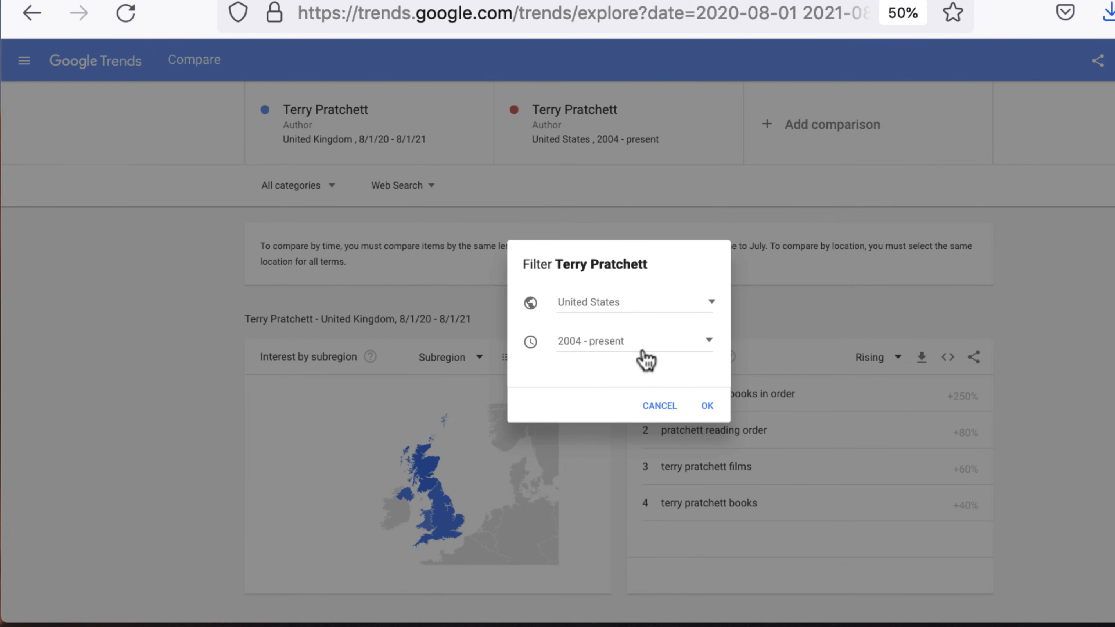
pyautogui.click(646, 359)
pyautogui.click(650, 603)
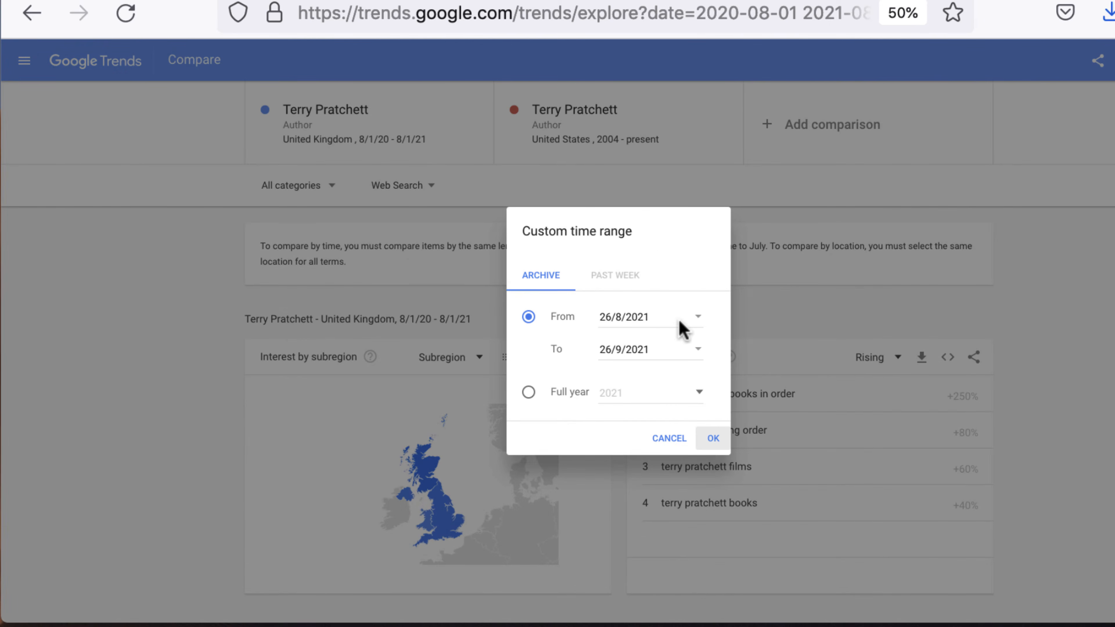
# Set the start date of the second term's custom time range to 1/8/2020.
pyautogui.click(696, 321)
pyautogui.scroll(5, 672, 423)
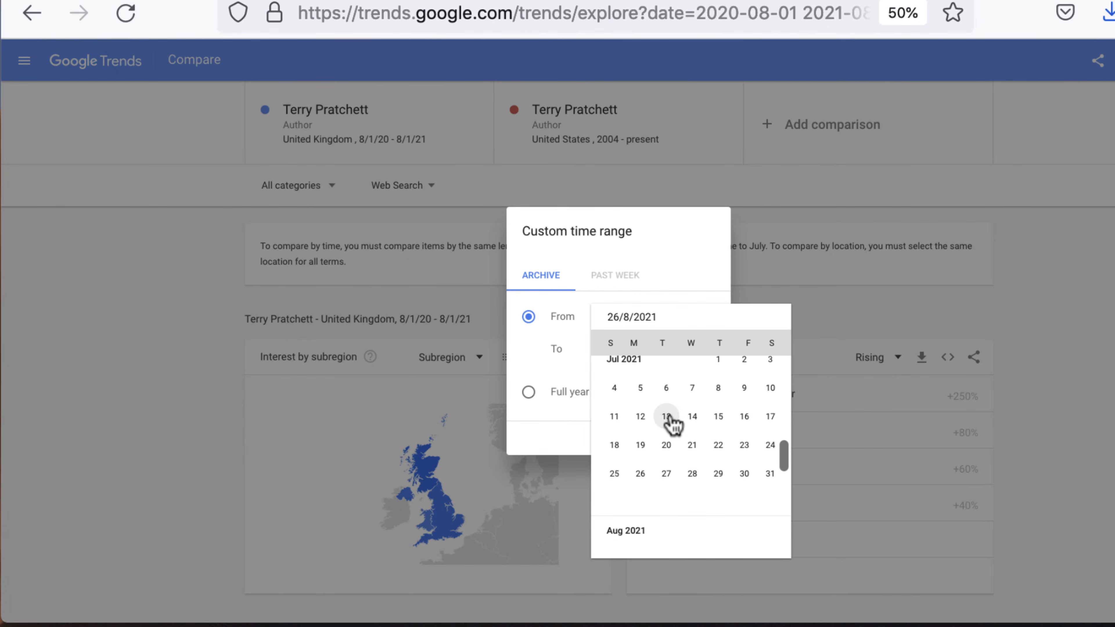
pyautogui.scroll(20, 673, 424)
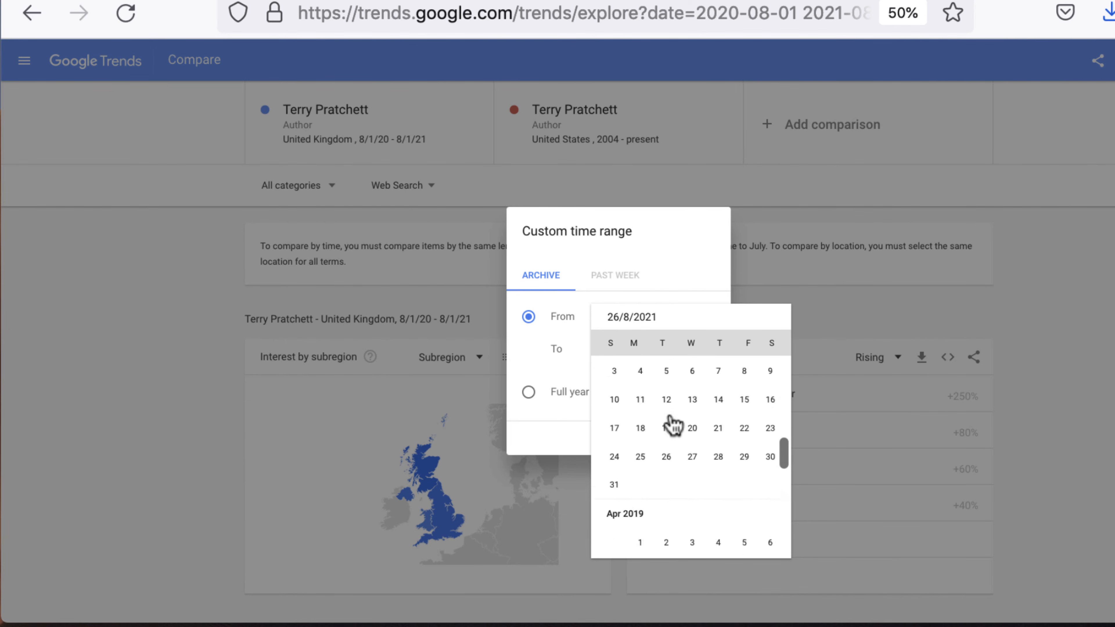
pyautogui.scroll(-15, 672, 424)
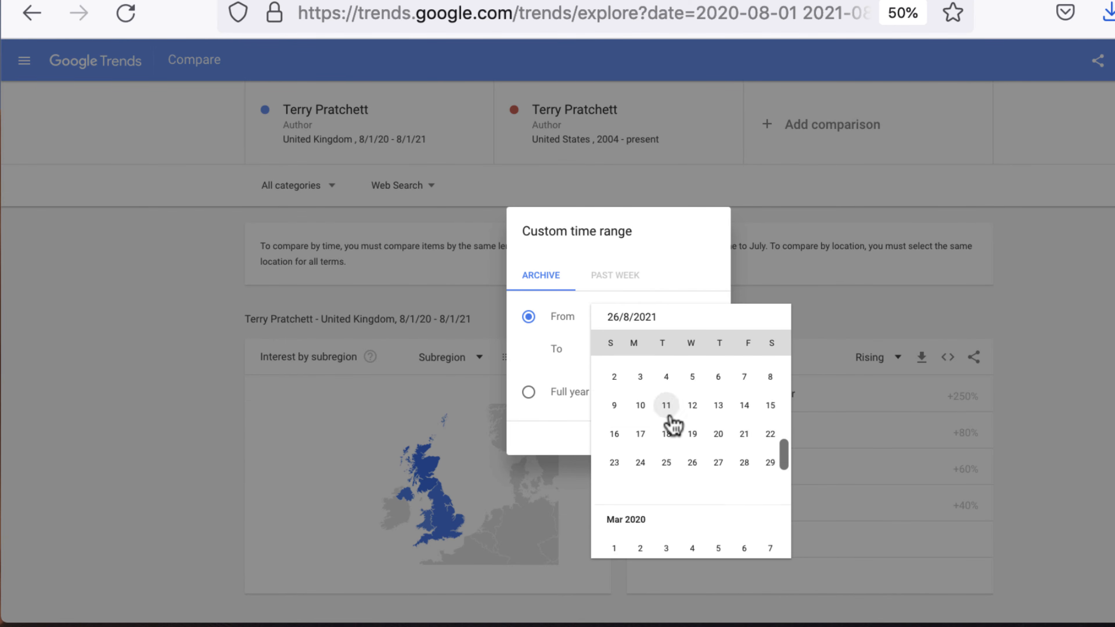
pyautogui.scroll(-10, 672, 425)
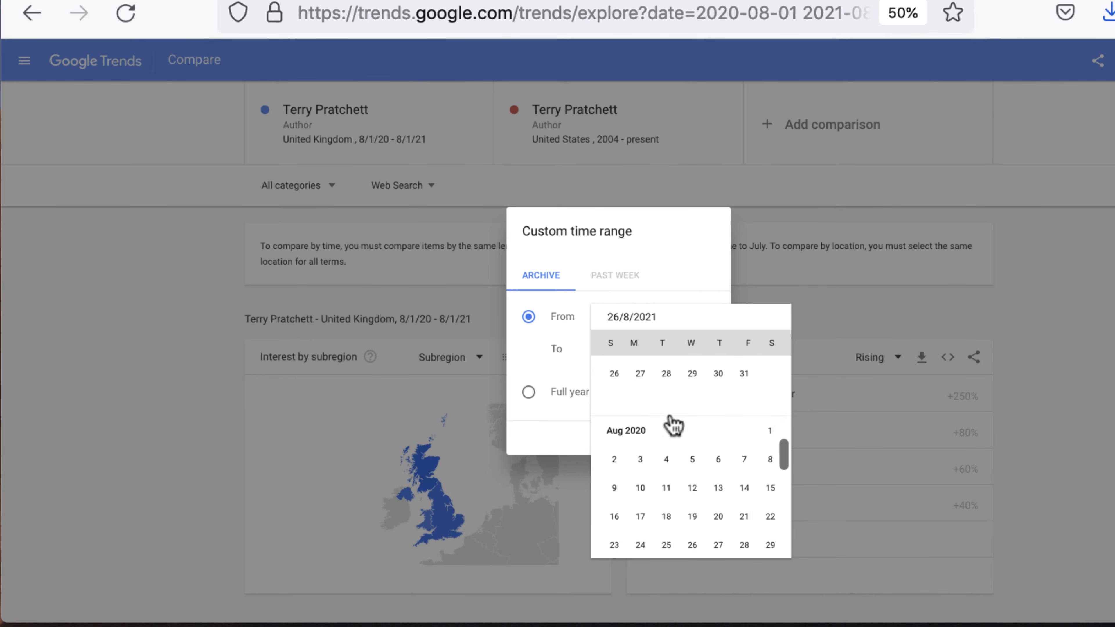
pyautogui.scroll(-1, 673, 424)
pyautogui.click(770, 380)
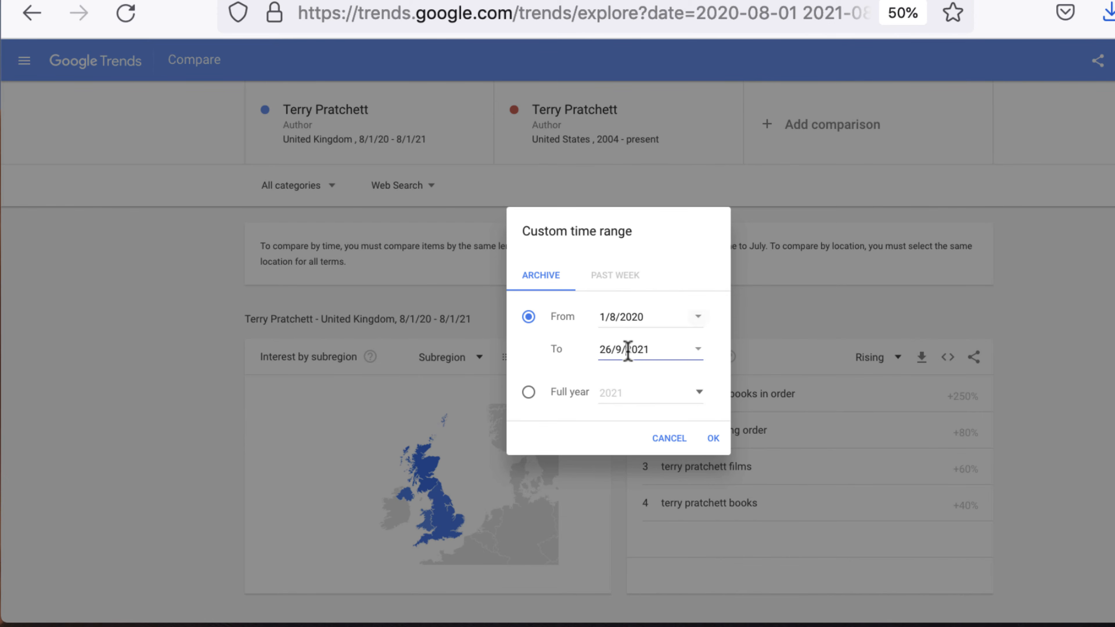
# Set the end date of the second term's custom time range to 1/8/2021 and apply the range.
pyautogui.click(696, 350)
pyautogui.scroll(2, 652, 431)
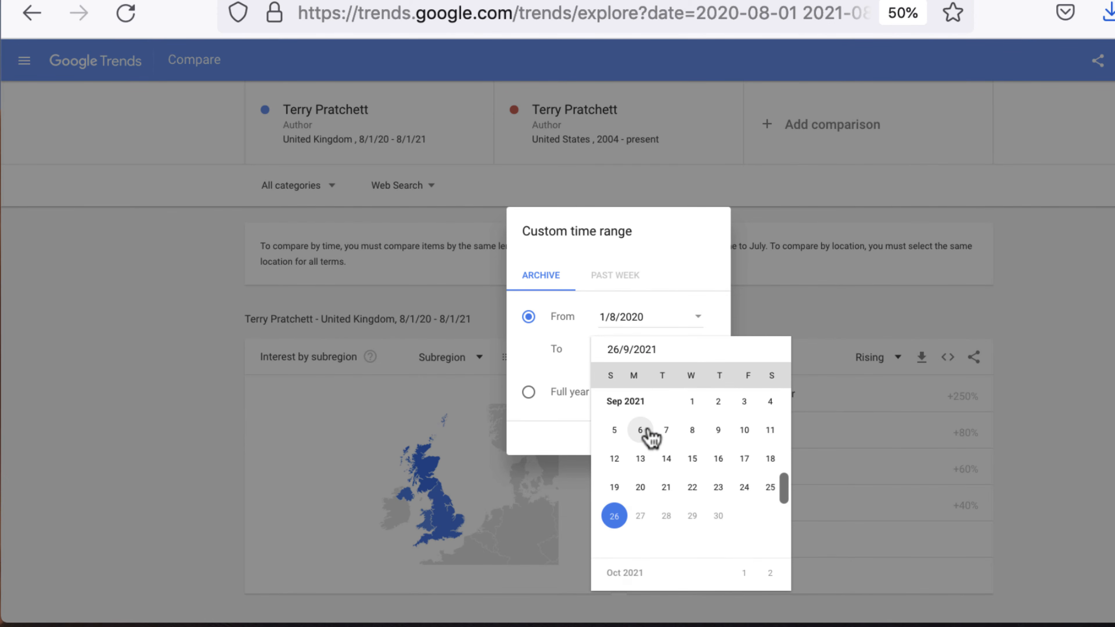
pyautogui.scroll(3, 652, 434)
pyautogui.click(617, 465)
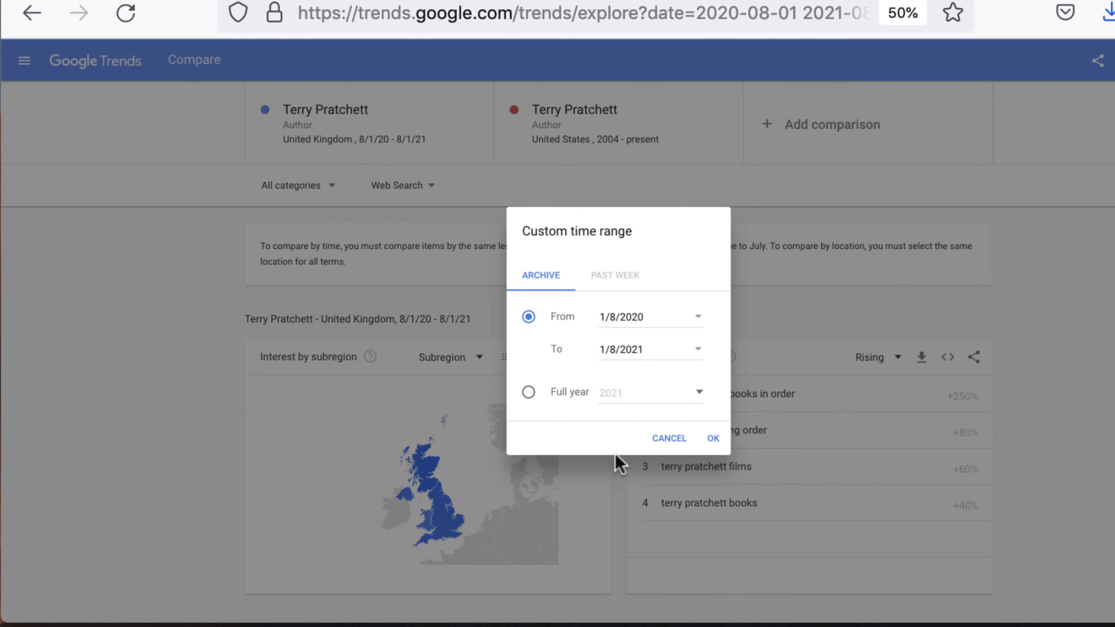
pyautogui.click(710, 438)
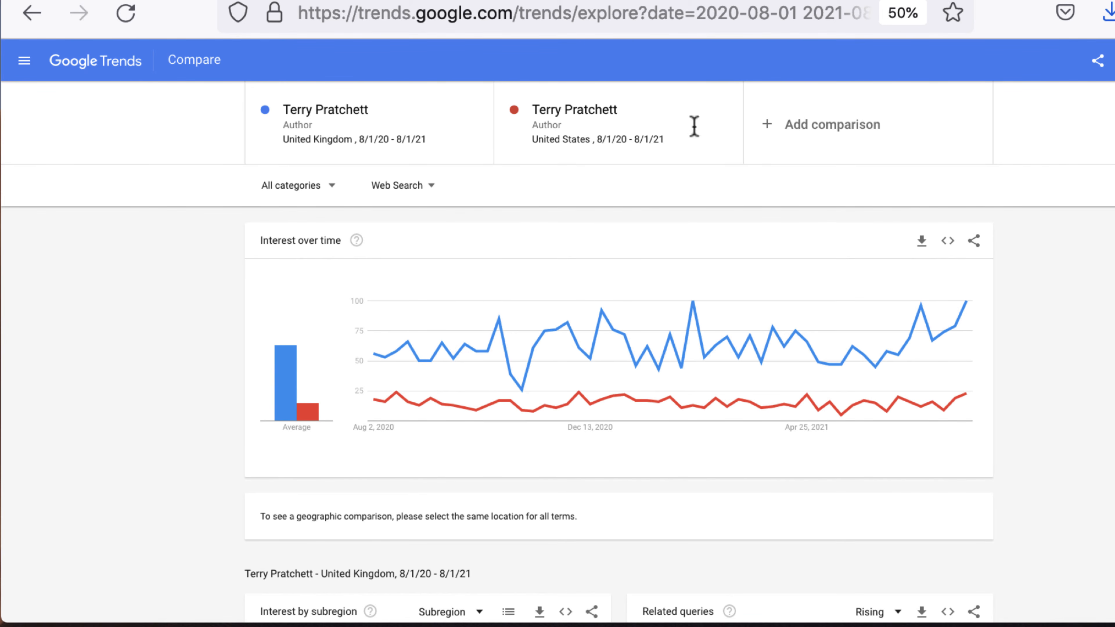
# Replace the first comparison term, filtered to the United Kingdom, with the video game The Last of Us Part II.
pyautogui.click(833, 128)
pyautogui.click(398, 136)
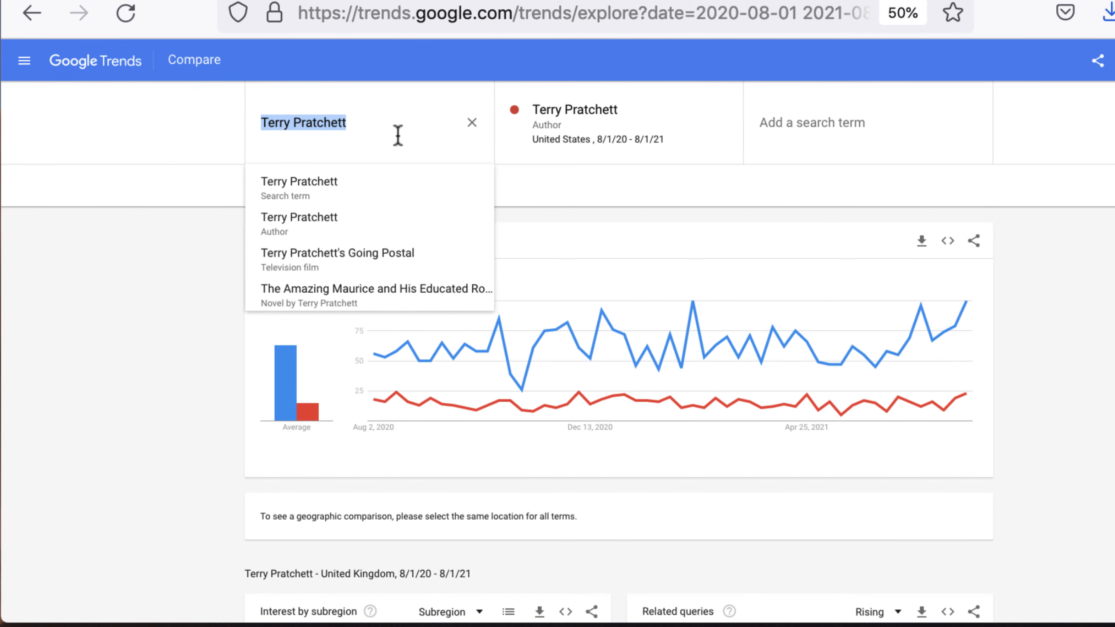
pyautogui.write('Last of Us')
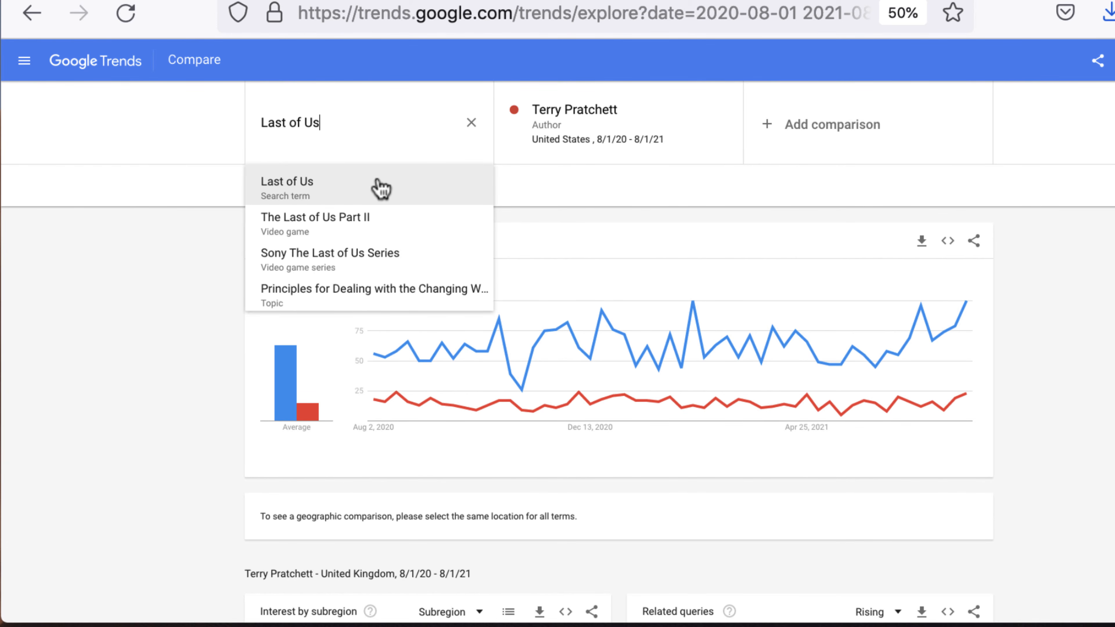
pyautogui.click(380, 229)
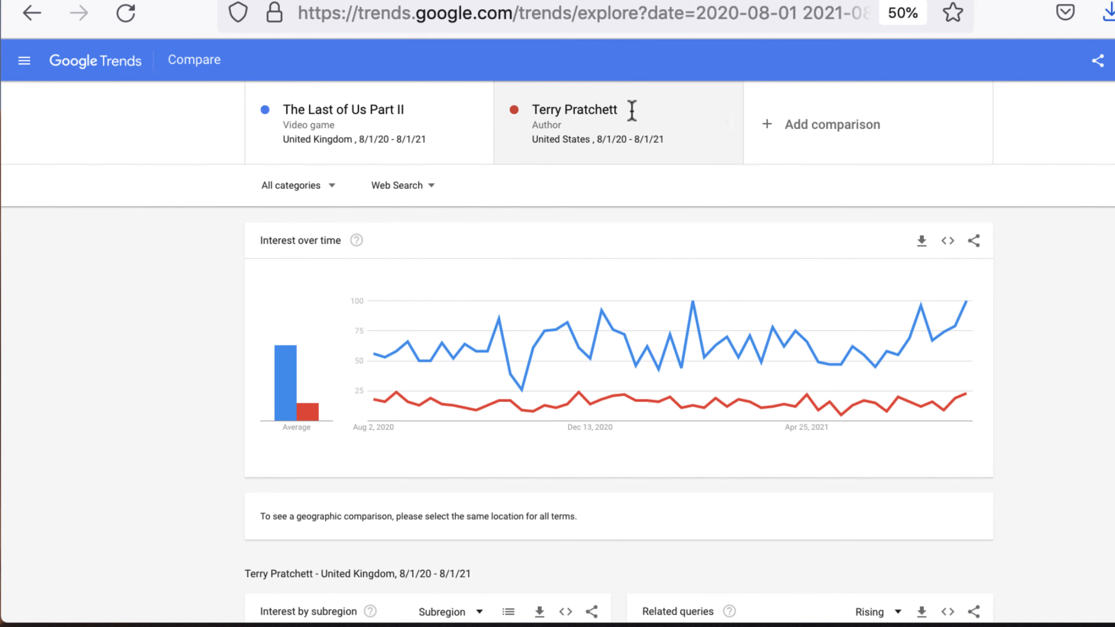
# Replace the second comparison term, filtered to the United States, with the video game The Last of Us Part II.
pyautogui.click(599, 115)
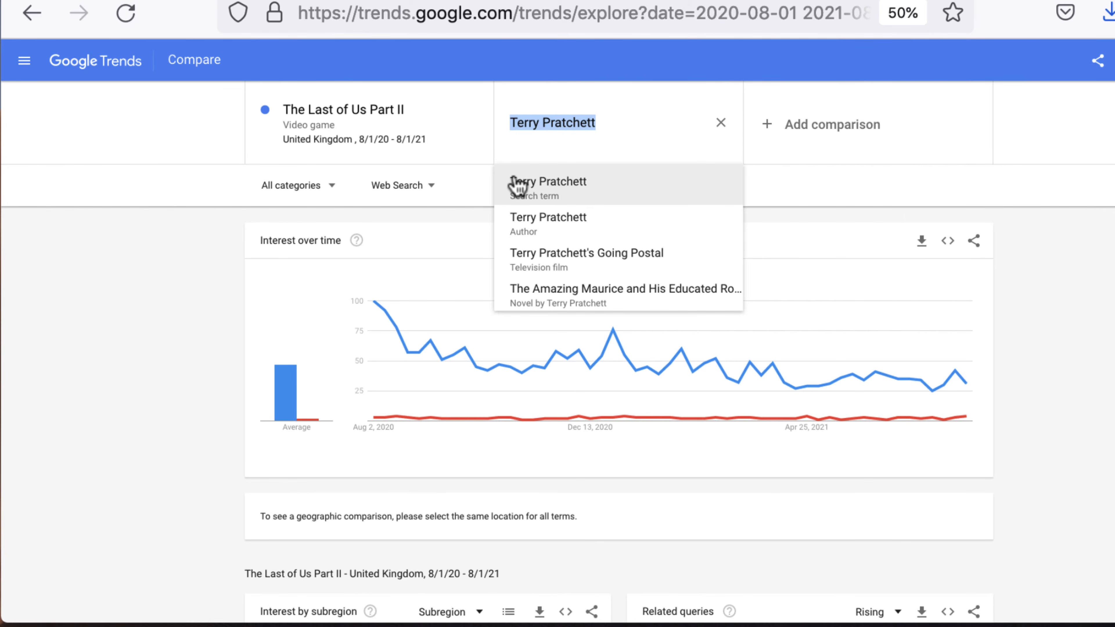
pyautogui.write('the last of us')
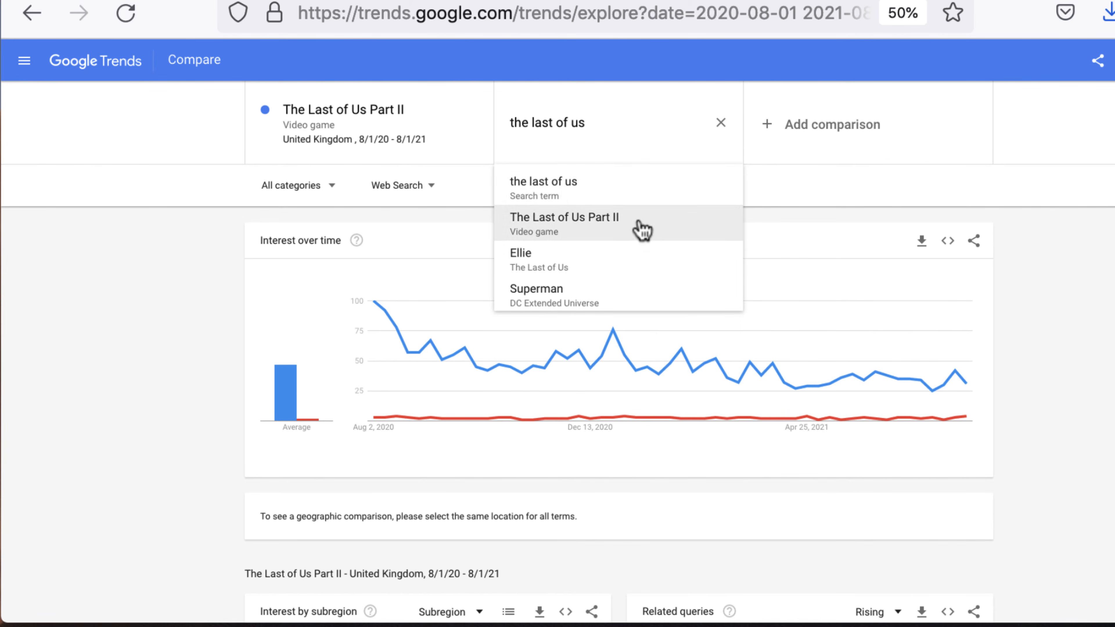
pyautogui.click(642, 228)
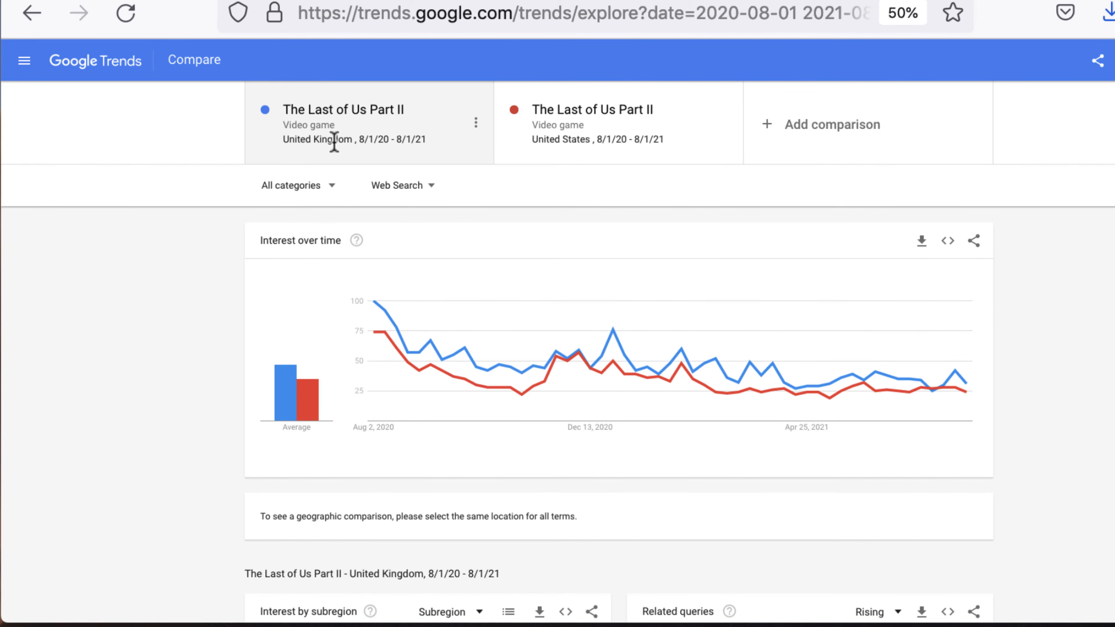
# Add the video game The Last of Us Part II as a third comparison term.
pyautogui.click(853, 127)
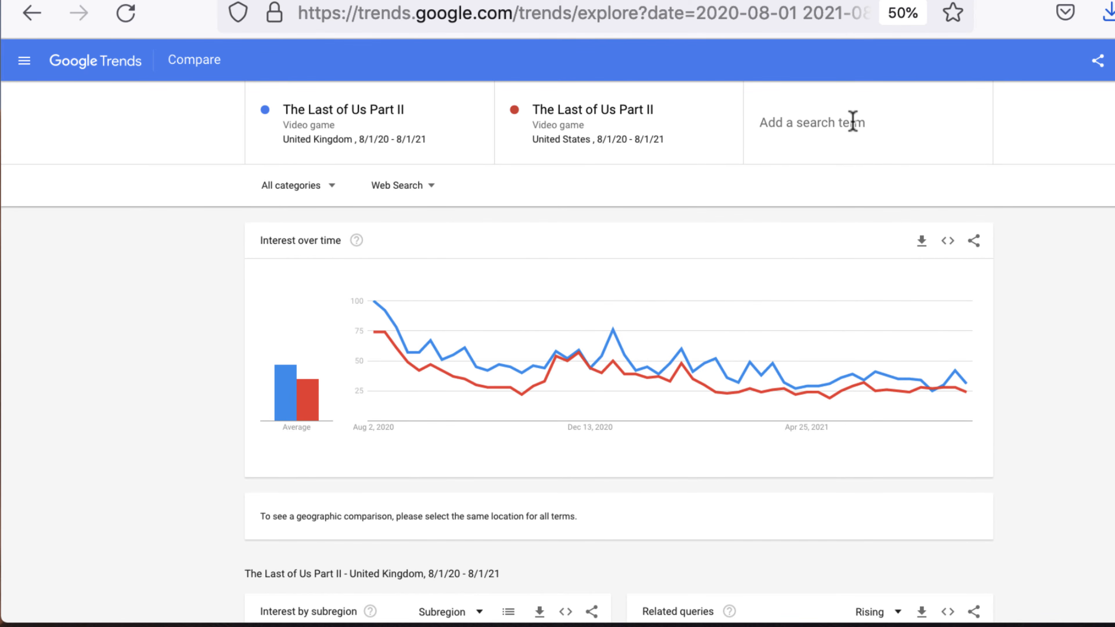
pyautogui.write('The last of u')
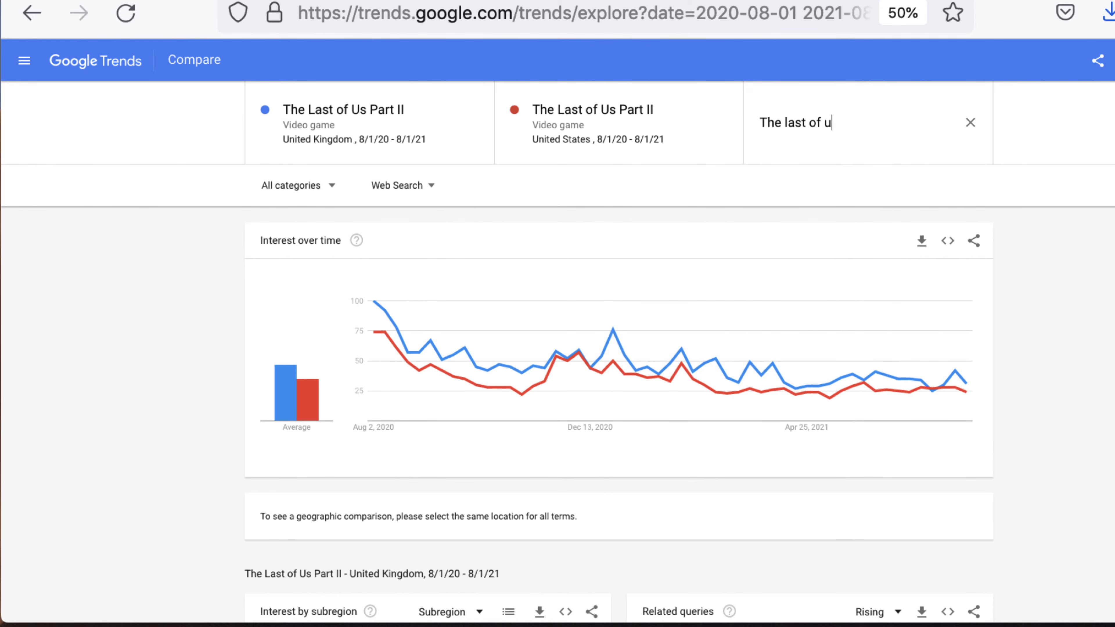
pyautogui.write('s l')
pyautogui.press('BackSpace')
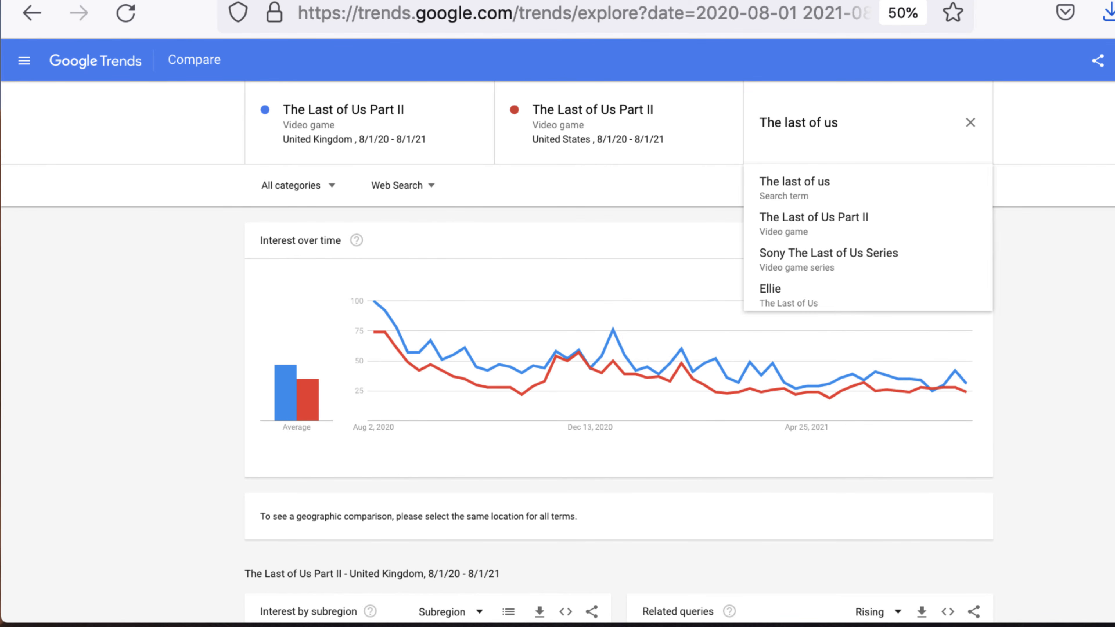
pyautogui.click(861, 230)
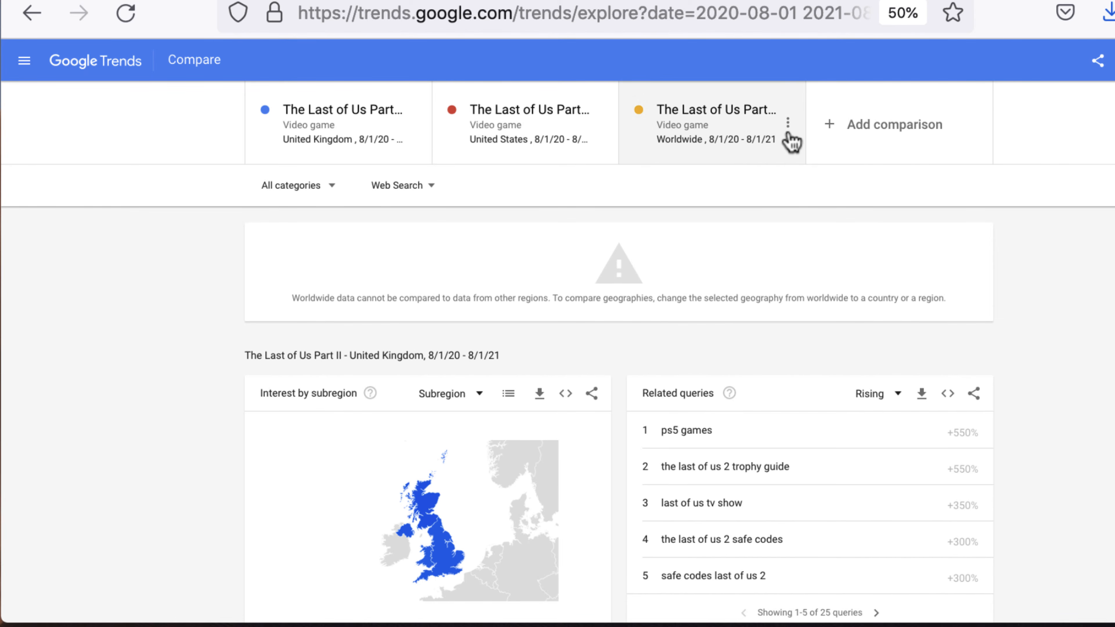
# Filter the third comparison term, set to Worldwide, to Spain.
pyautogui.click(789, 127)
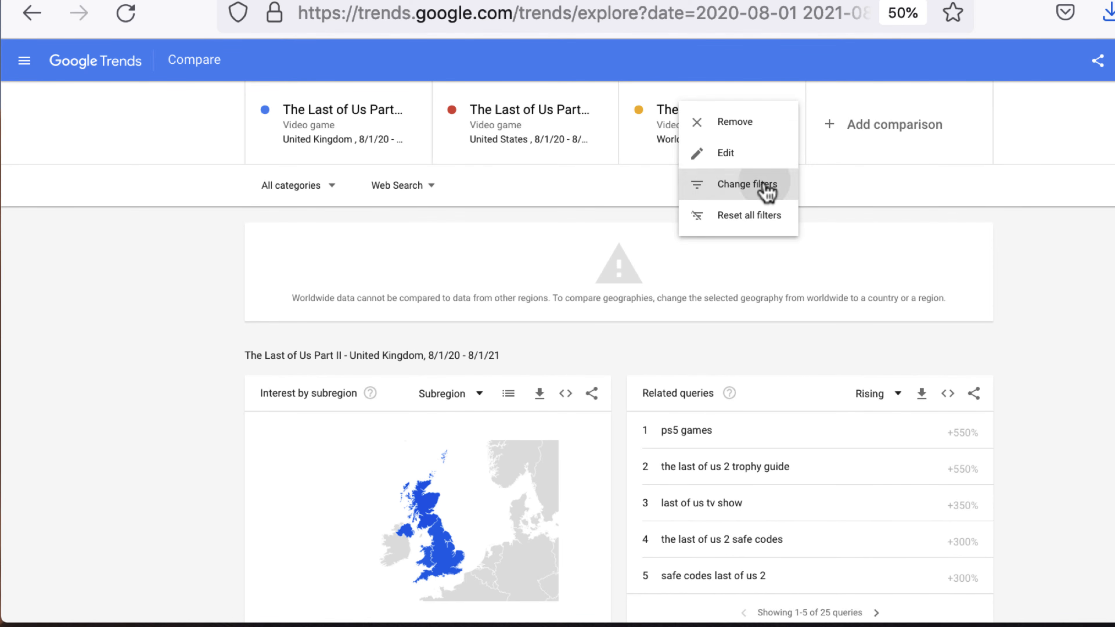
pyautogui.click(777, 185)
pyautogui.click(630, 301)
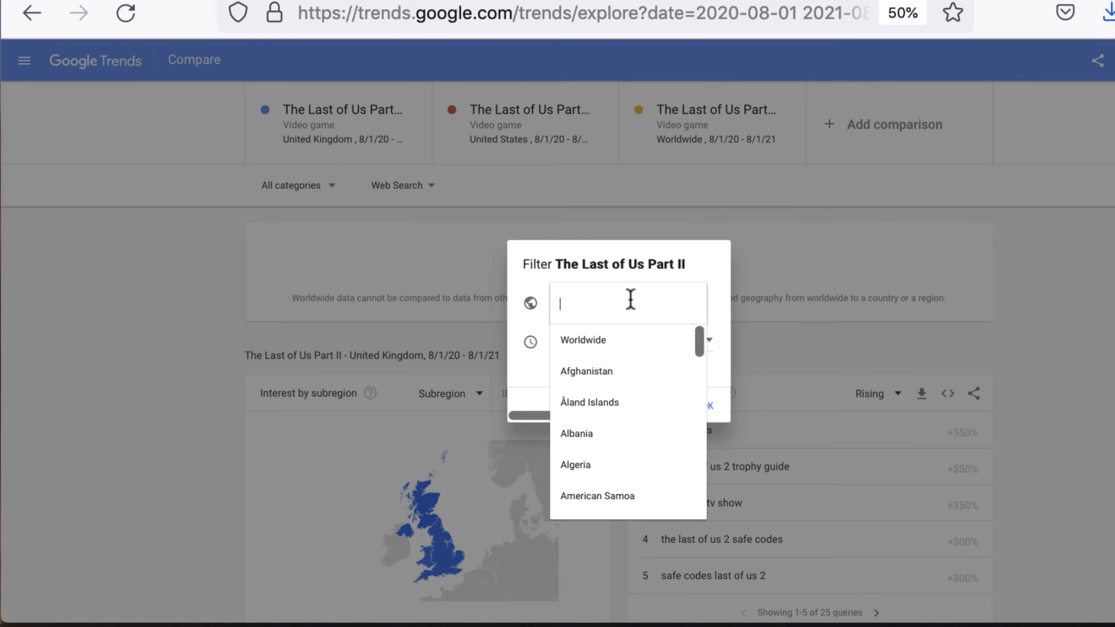
pyautogui.write('Spai')
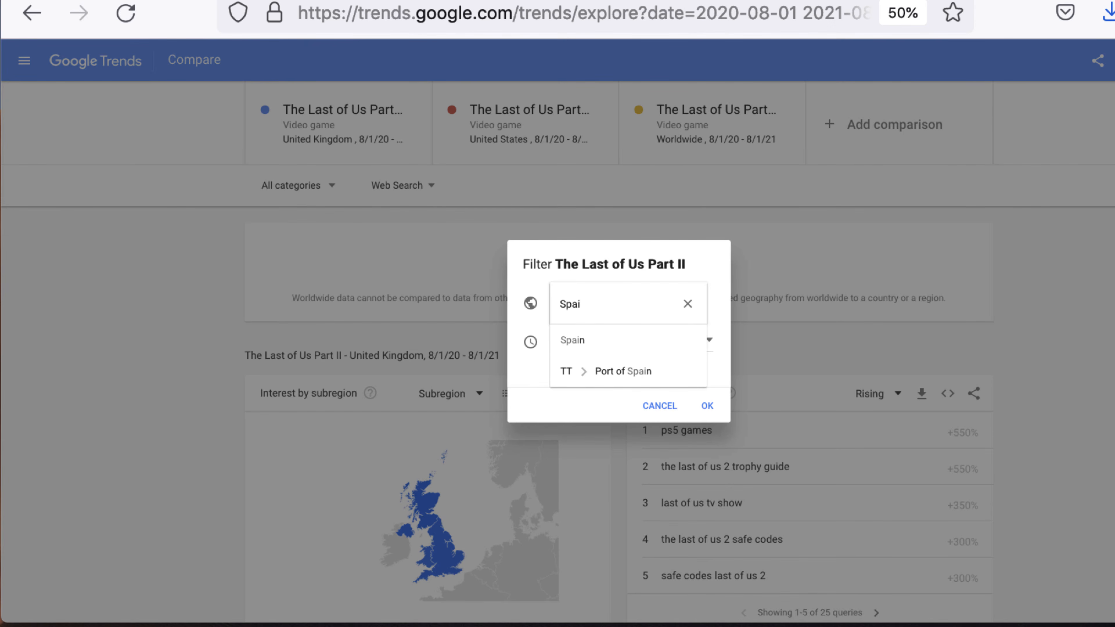
pyautogui.click(620, 345)
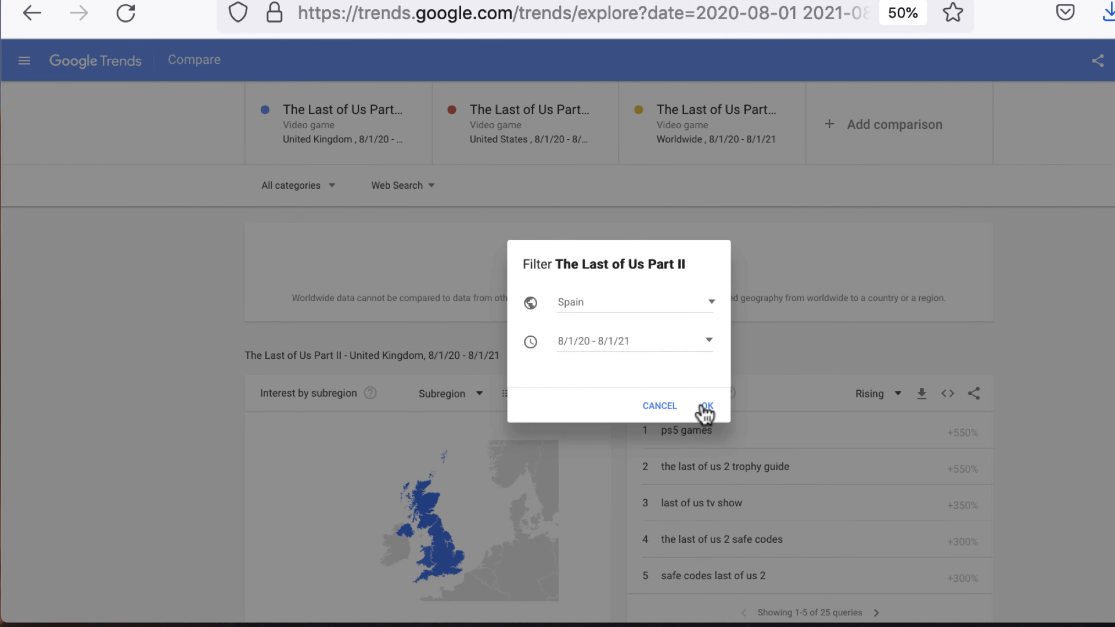
pyautogui.click(707, 408)
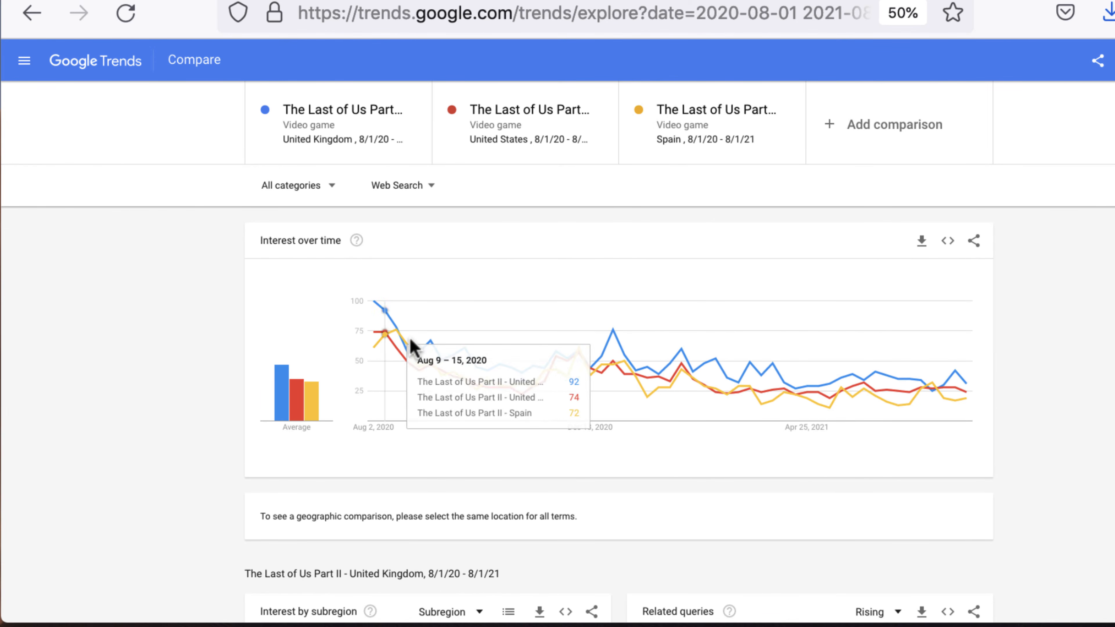
# Add the video game The Last of Us Part II as a fourth comparison term.
pyautogui.click(922, 126)
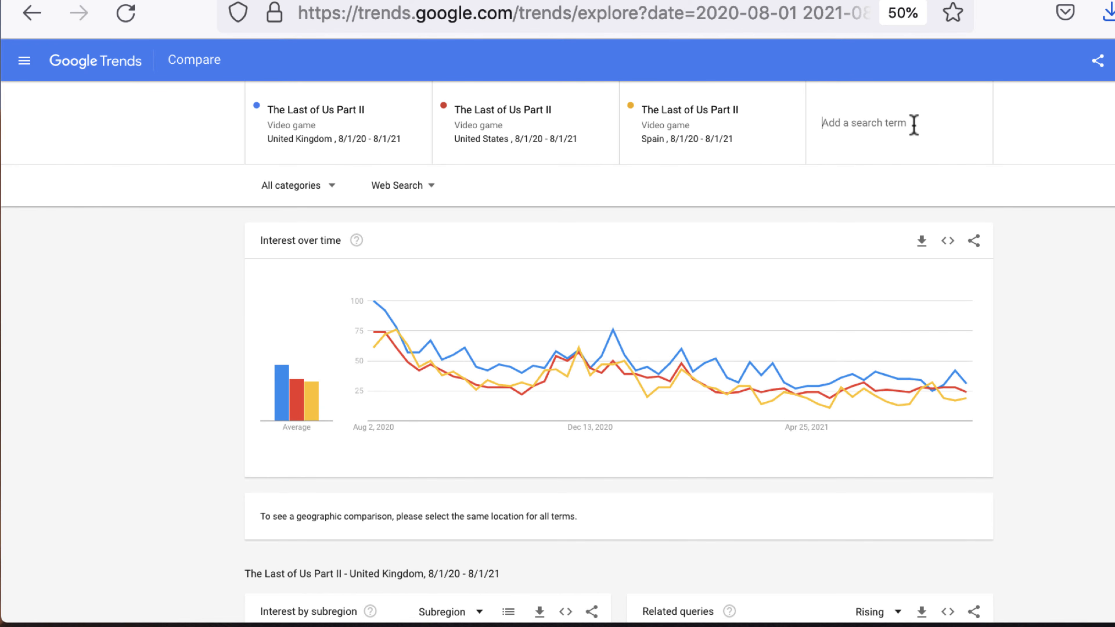
pyautogui.write('The last of u')
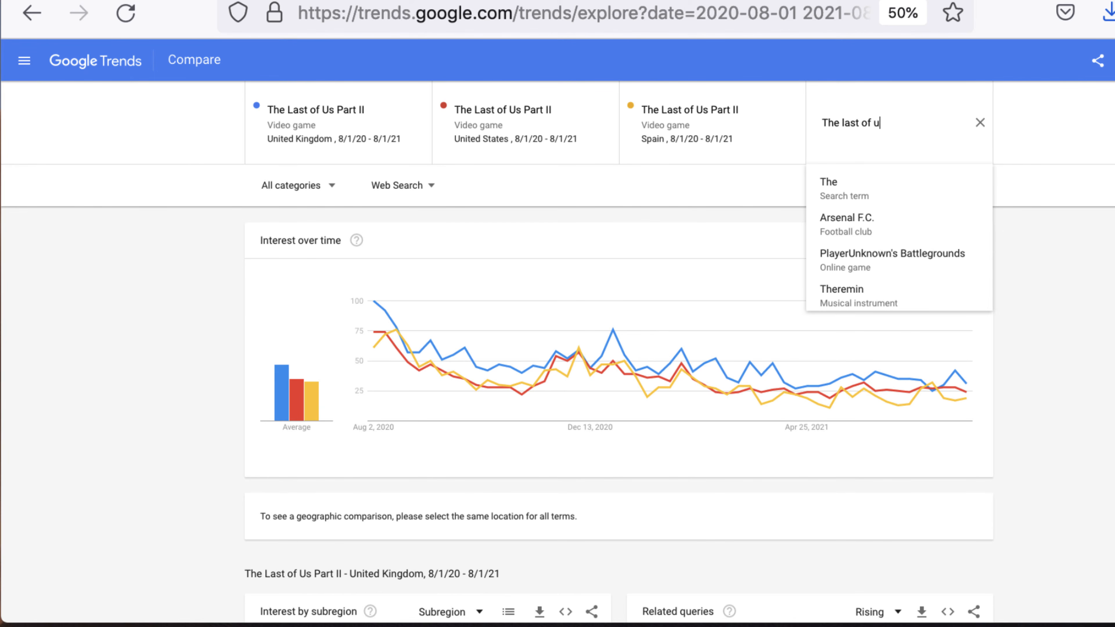
pyautogui.write('s')
pyautogui.click(867, 226)
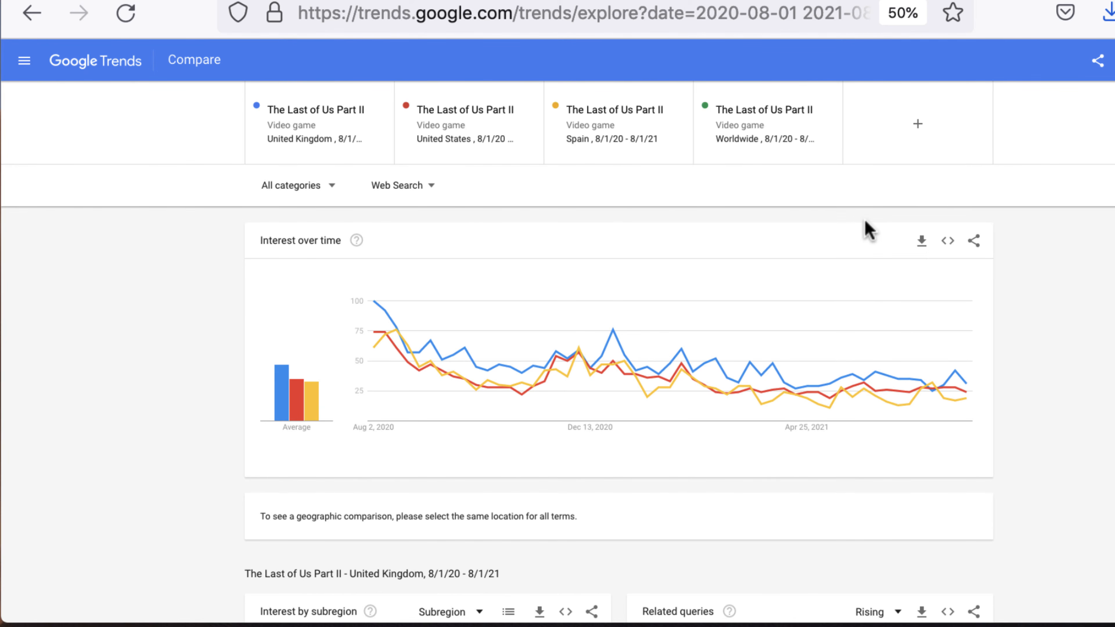
# Filter the fourth comparison term, set to Worldwide, to Japan.
pyautogui.click(756, 143)
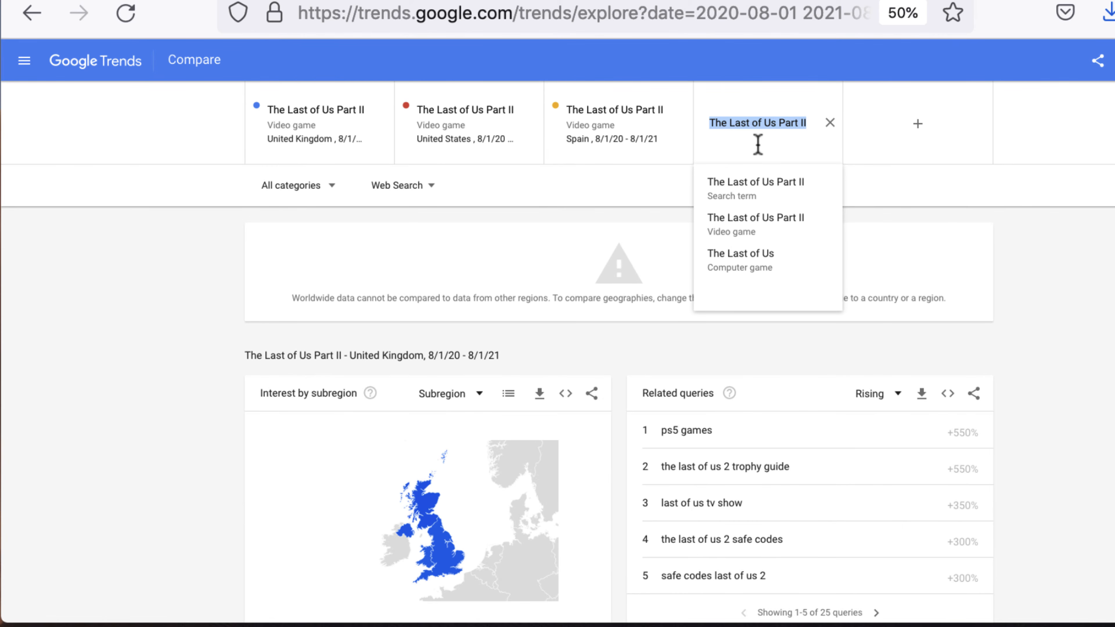
pyautogui.click(900, 199)
pyautogui.click(825, 125)
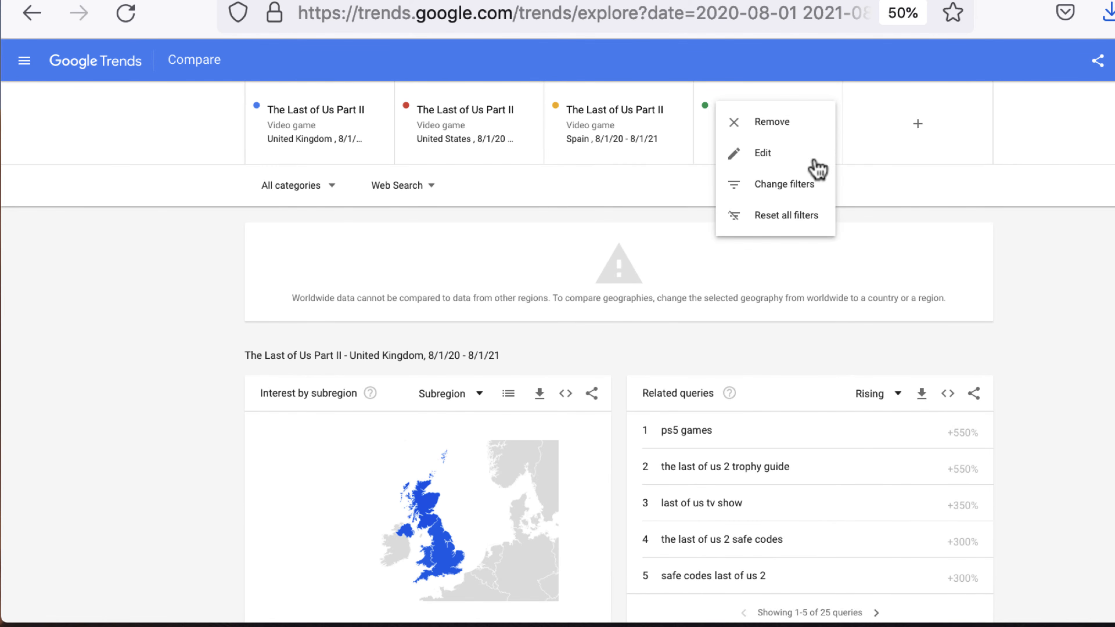
pyautogui.click(809, 184)
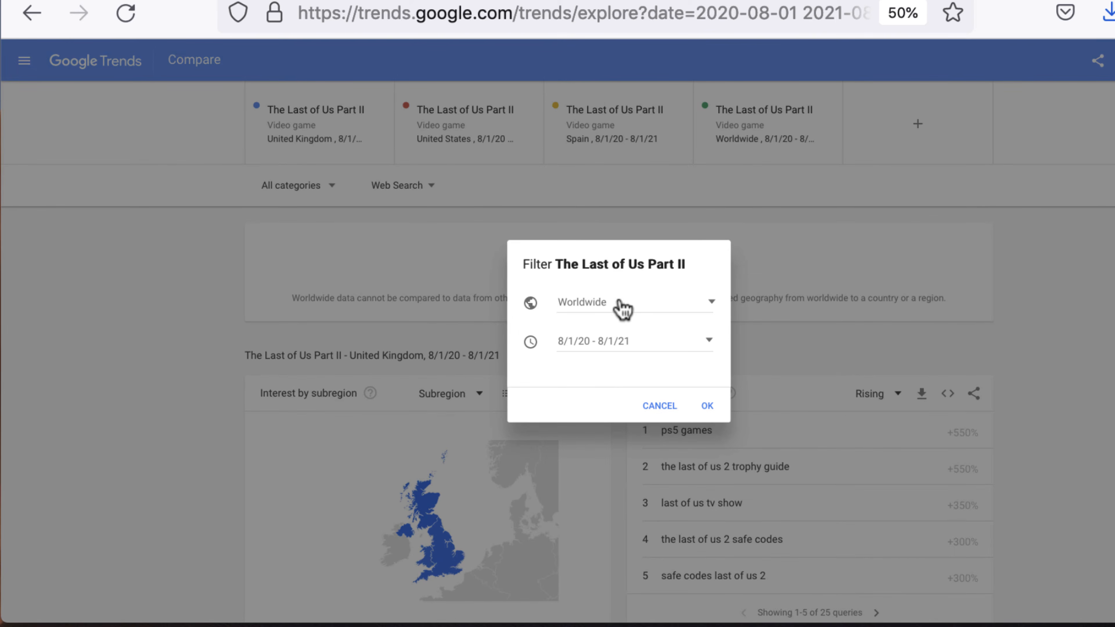
pyautogui.click(623, 308)
pyautogui.write('jap')
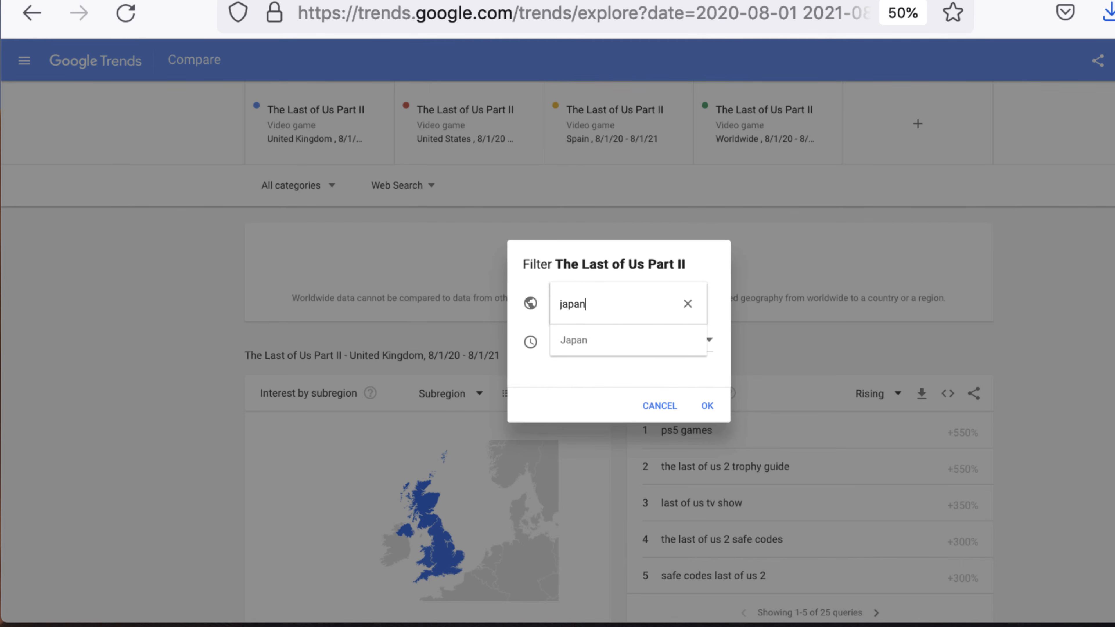
pyautogui.write('an')
pyautogui.click(575, 347)
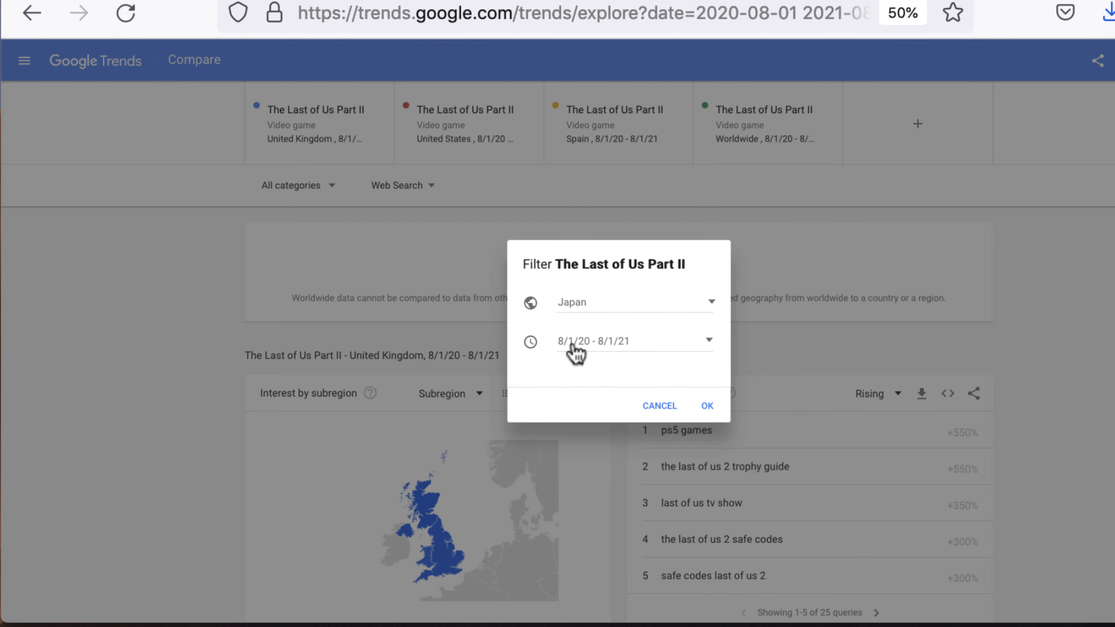
pyautogui.click(693, 404)
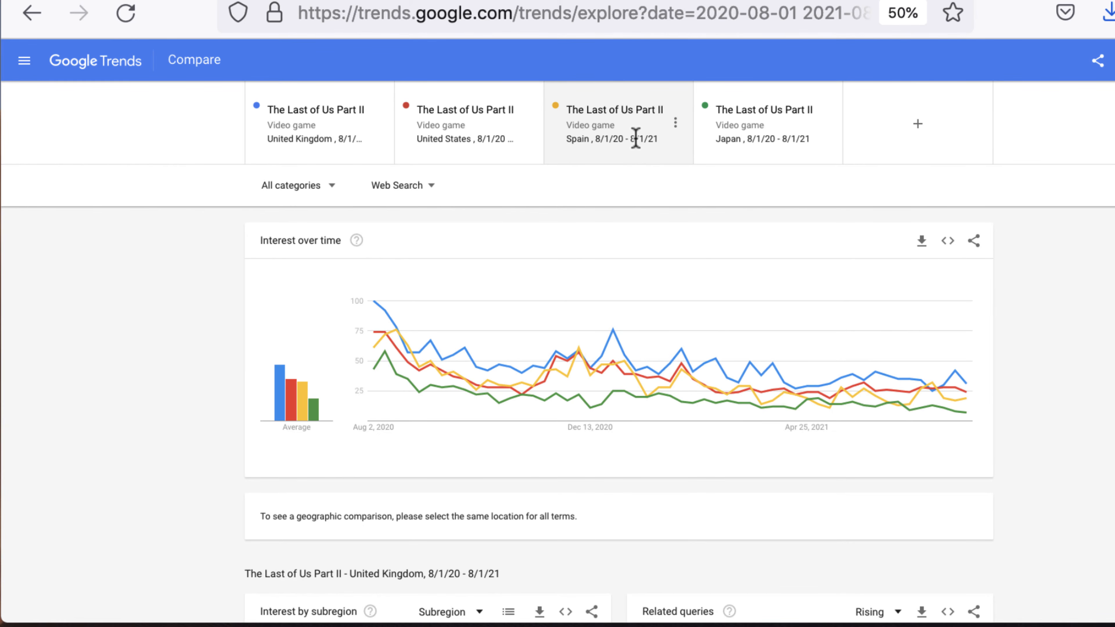
# Change the region filter of the third comparison term to Cameroon.
pyautogui.moveTo(370, 375)
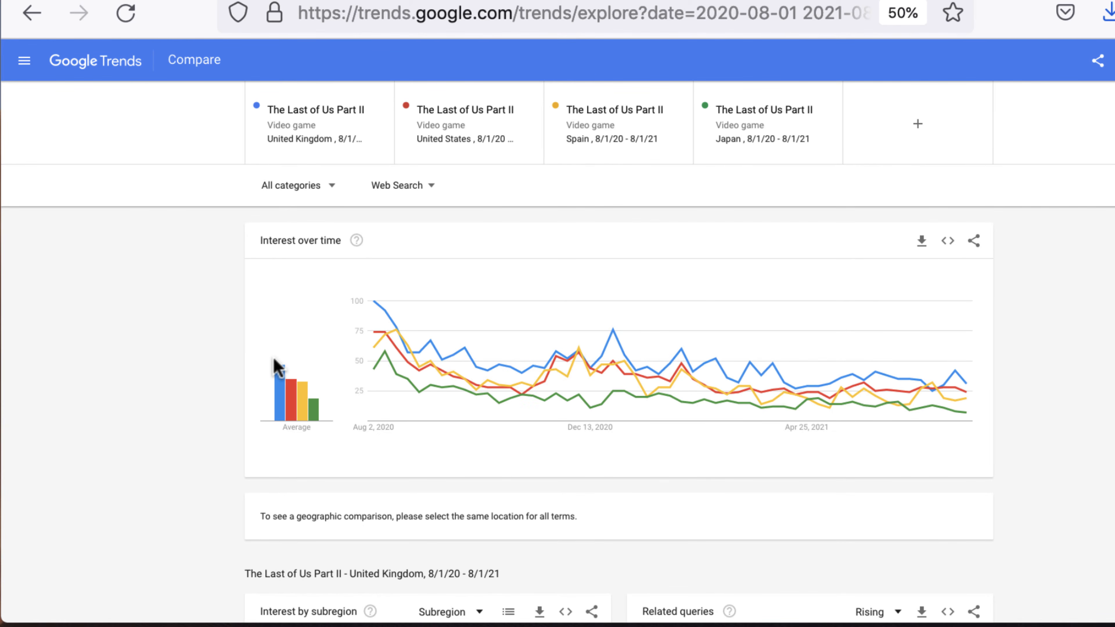
pyautogui.click(599, 145)
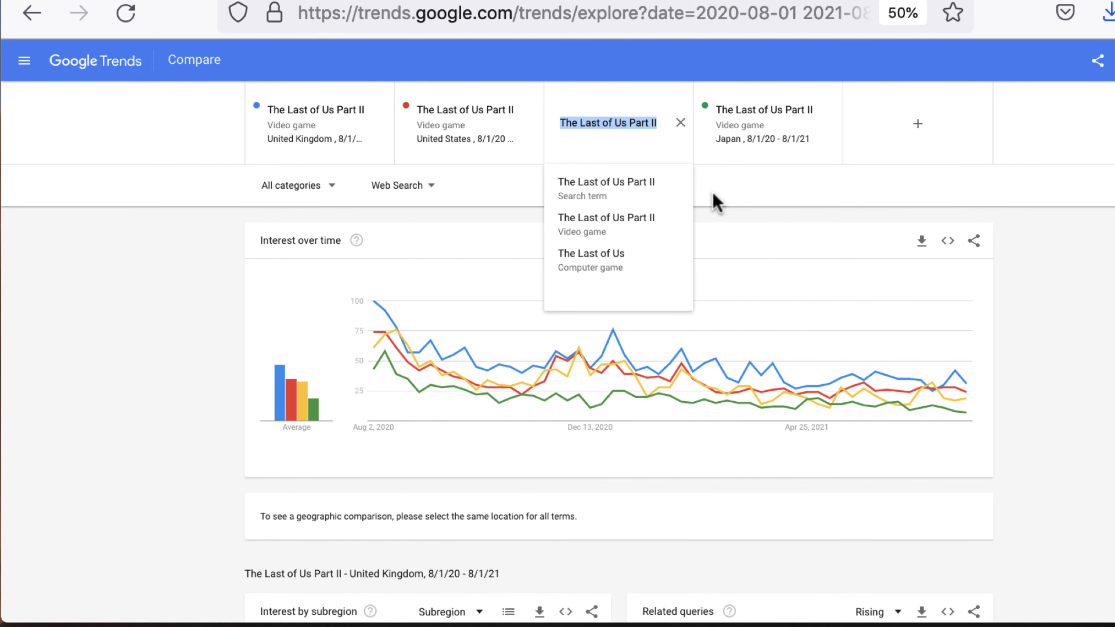
pyautogui.click(752, 198)
pyautogui.click(676, 125)
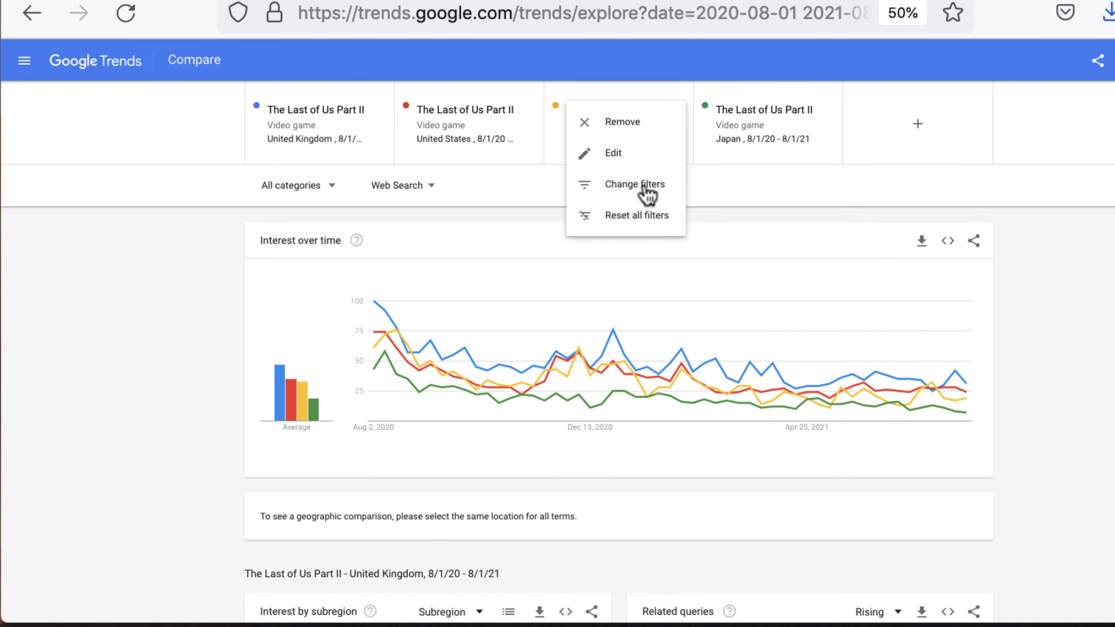
pyautogui.click(636, 190)
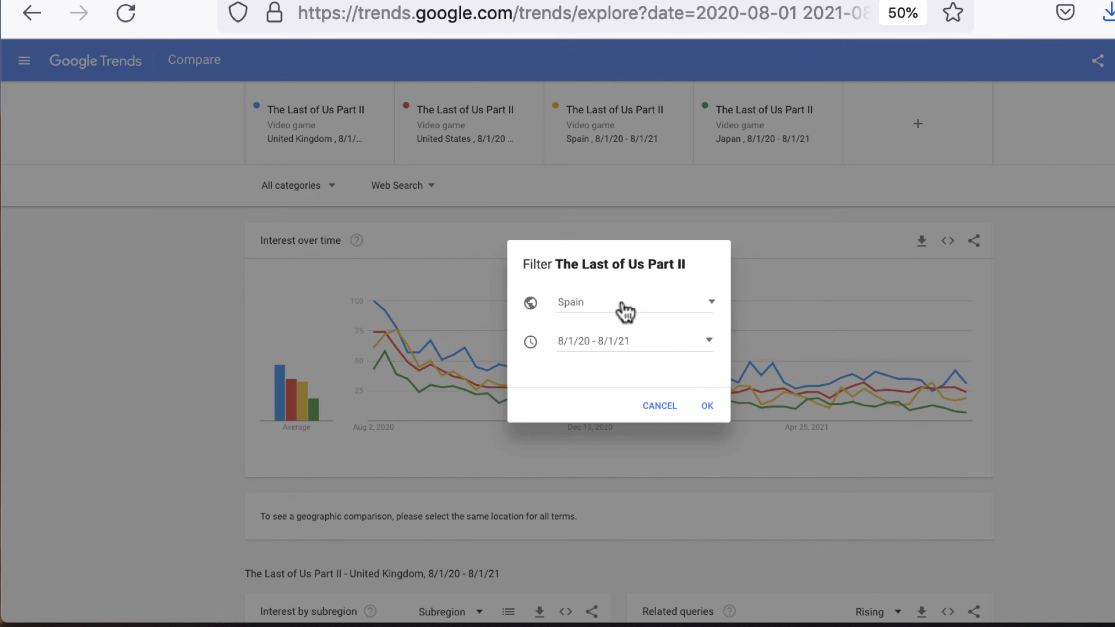
pyautogui.click(625, 309)
pyautogui.write('cam')
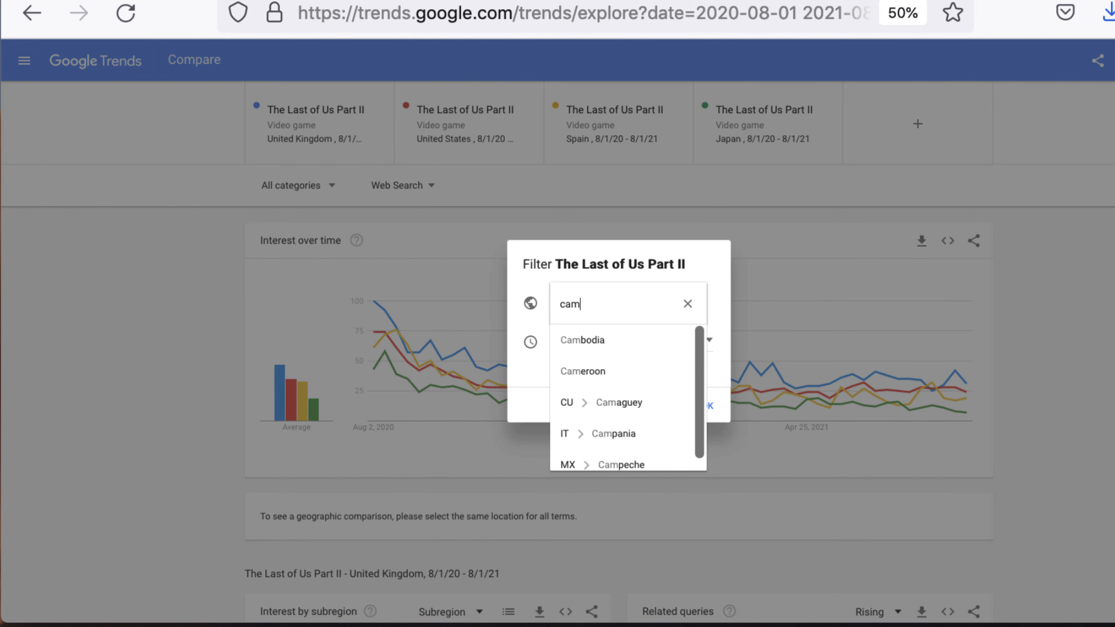
pyautogui.click(596, 375)
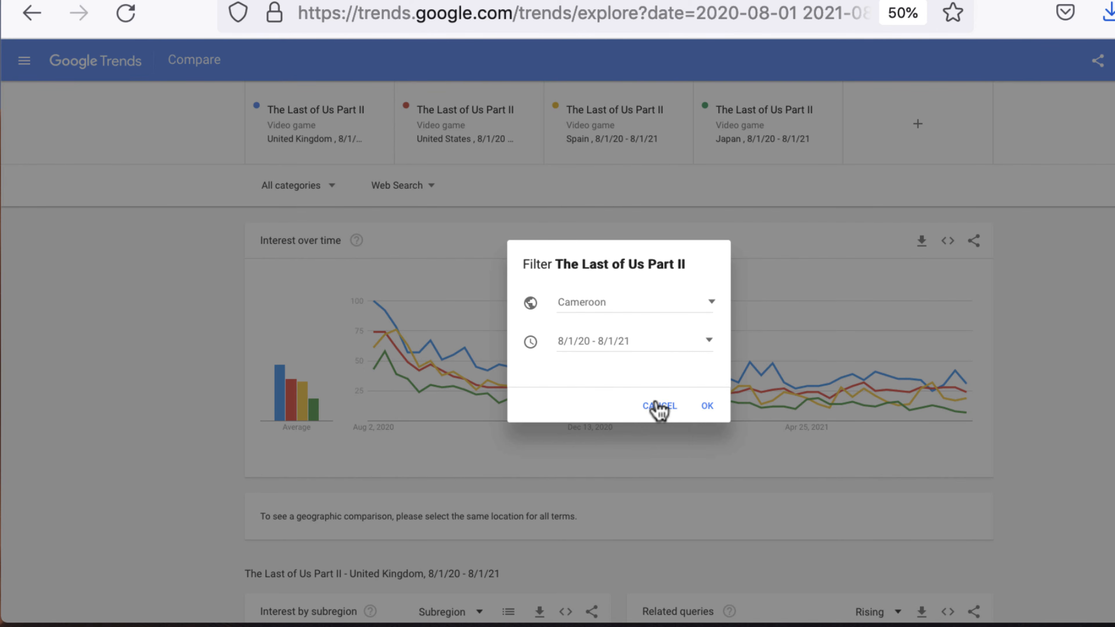
pyautogui.click(706, 407)
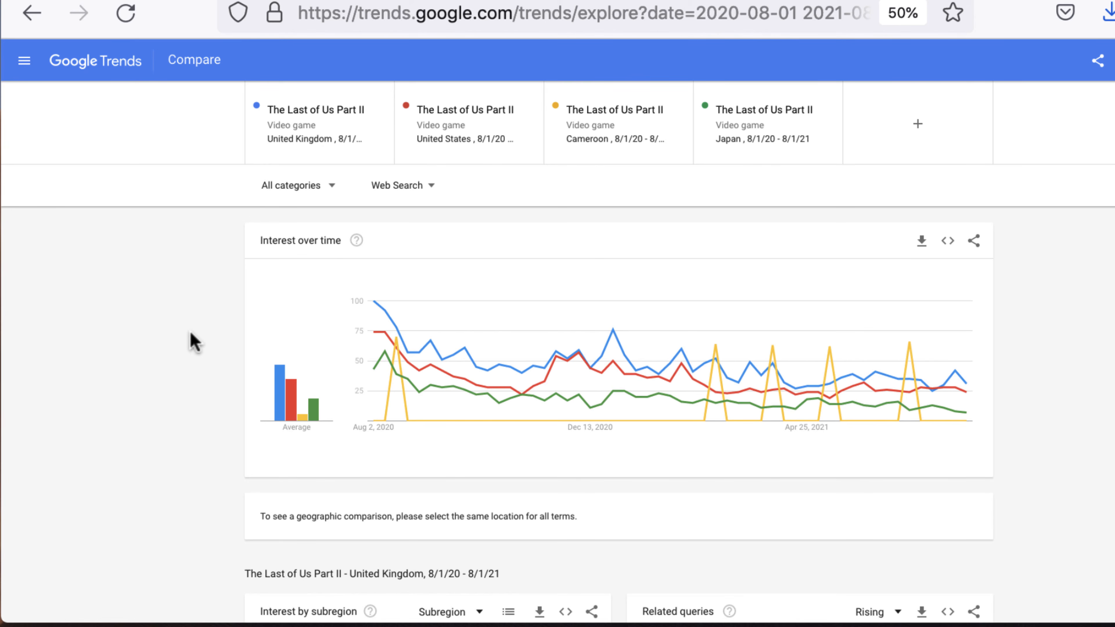
# Review the per-country subregion and related-query results, and list the related queries for Japan by Top.
pyautogui.scroll(-6, 193, 341)
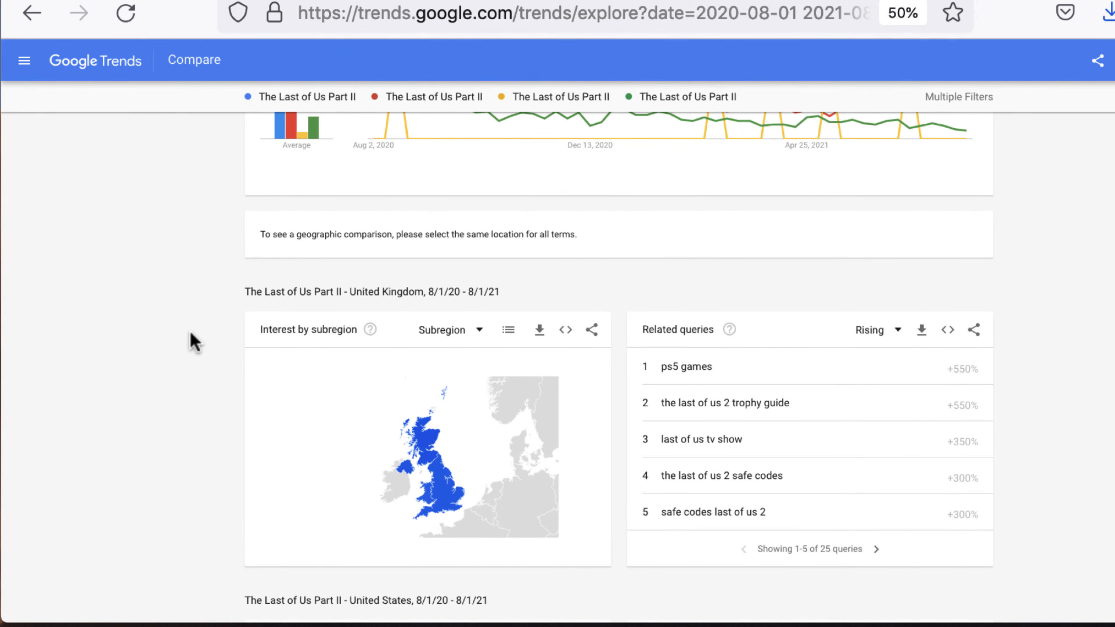
pyautogui.scroll(-1, 193, 342)
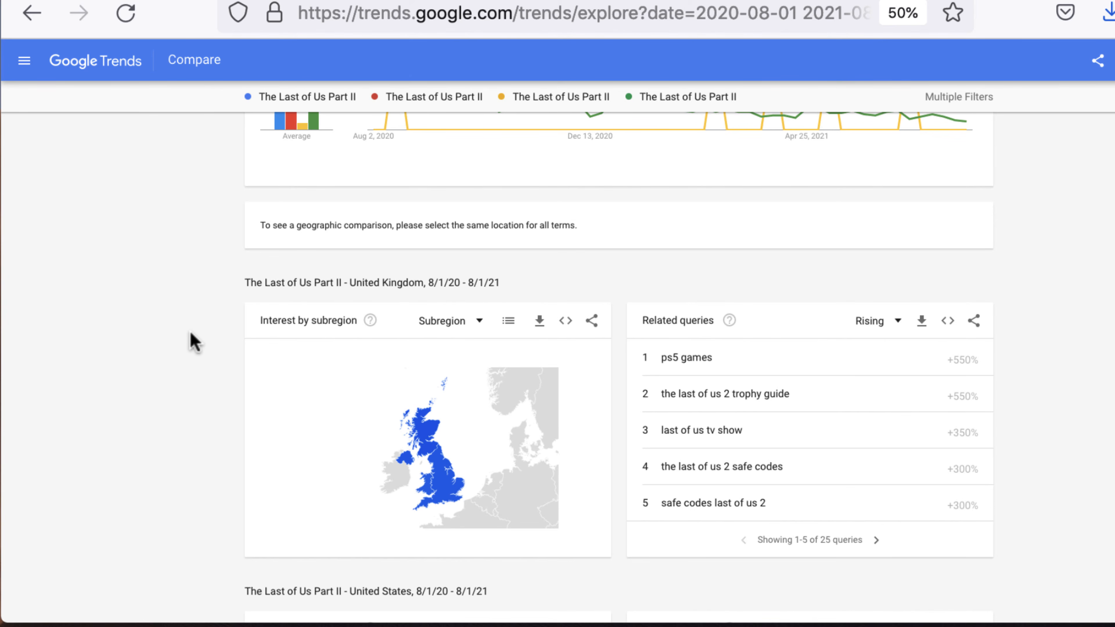
pyautogui.scroll(-6, 193, 342)
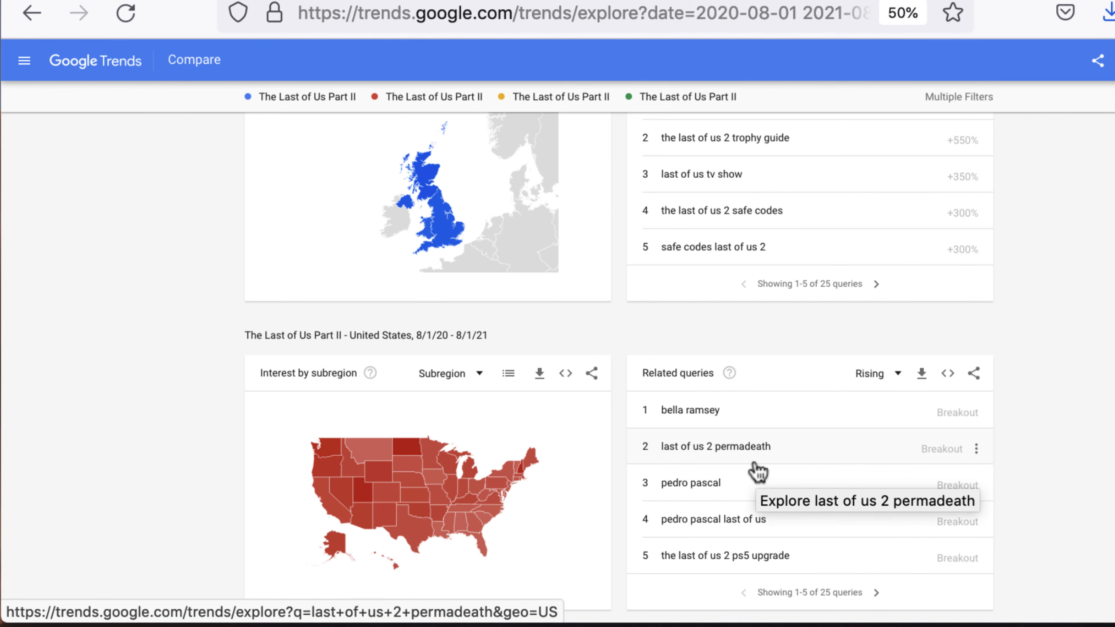
pyautogui.scroll(-7, 770, 476)
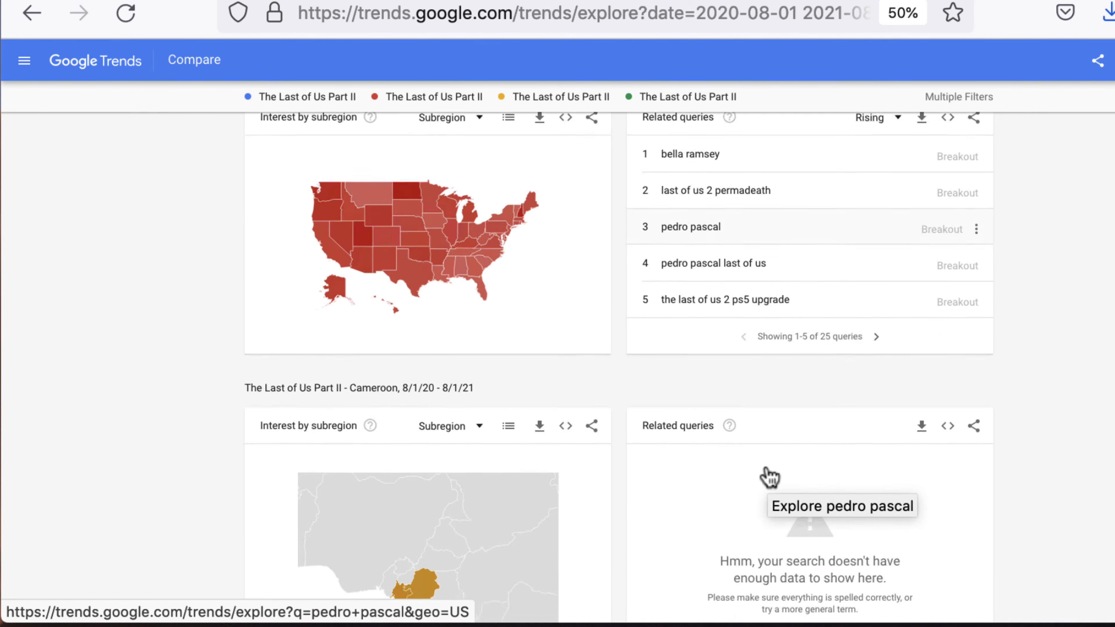
pyautogui.scroll(-5, 769, 476)
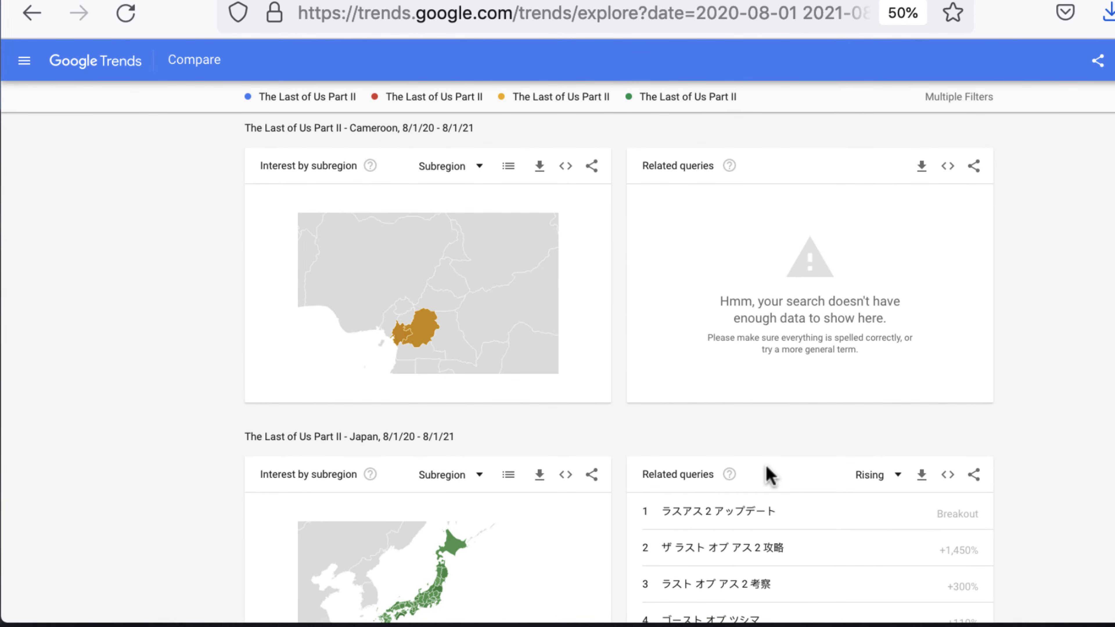
pyautogui.scroll(-3, 769, 476)
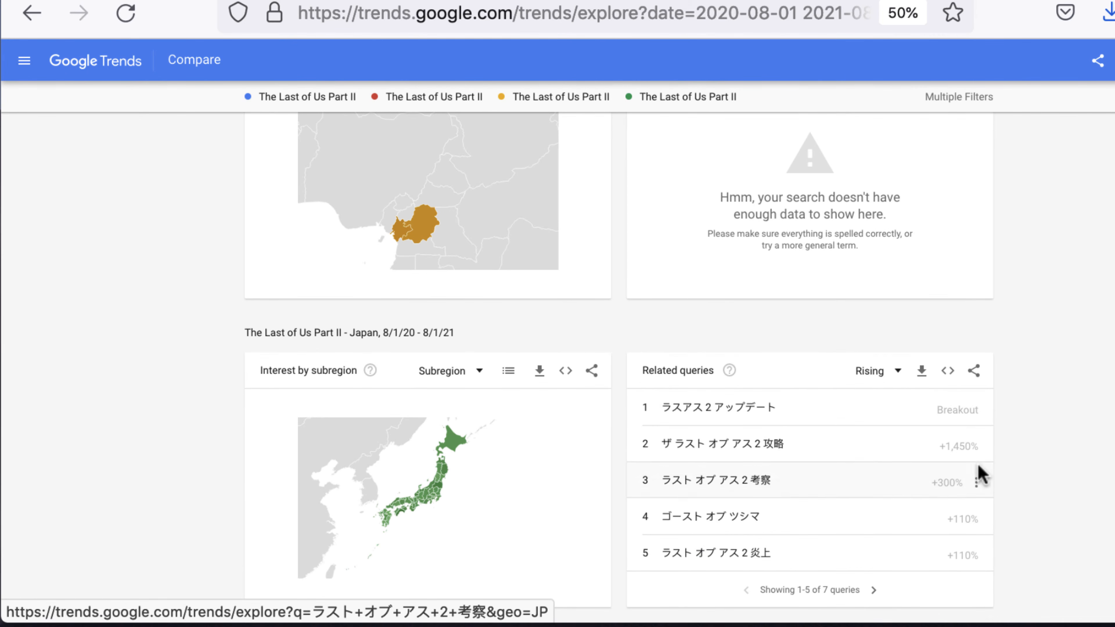
pyautogui.click(871, 374)
pyautogui.click(863, 421)
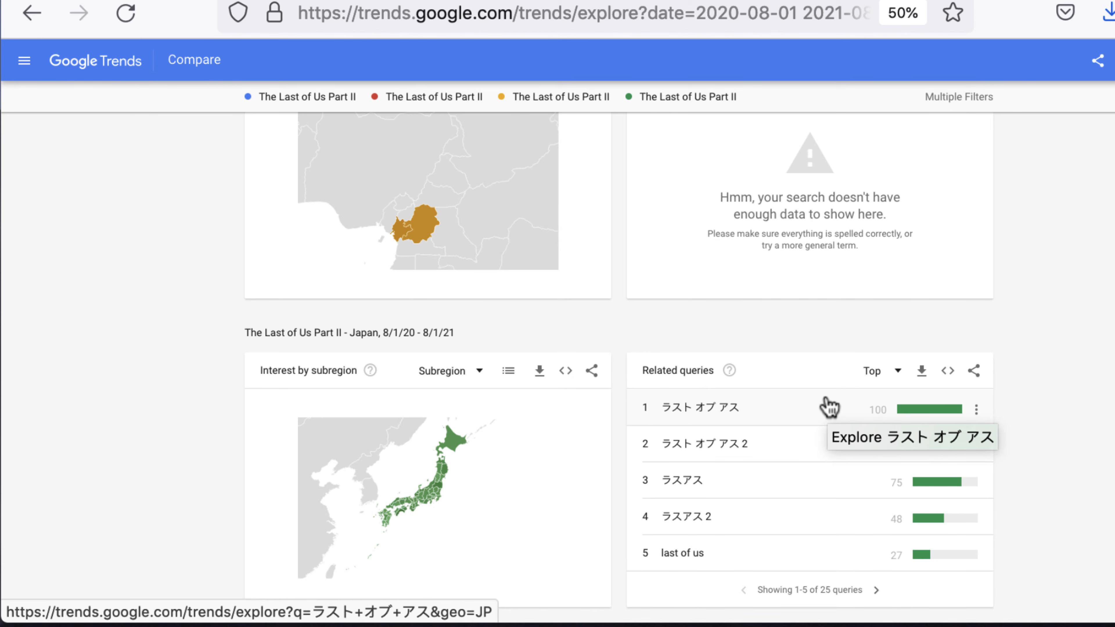
# Explore the related query ラスト オブ アス for Japan, examine its trend, subregions and related queries, and return to the comparison.
pyautogui.click(752, 411)
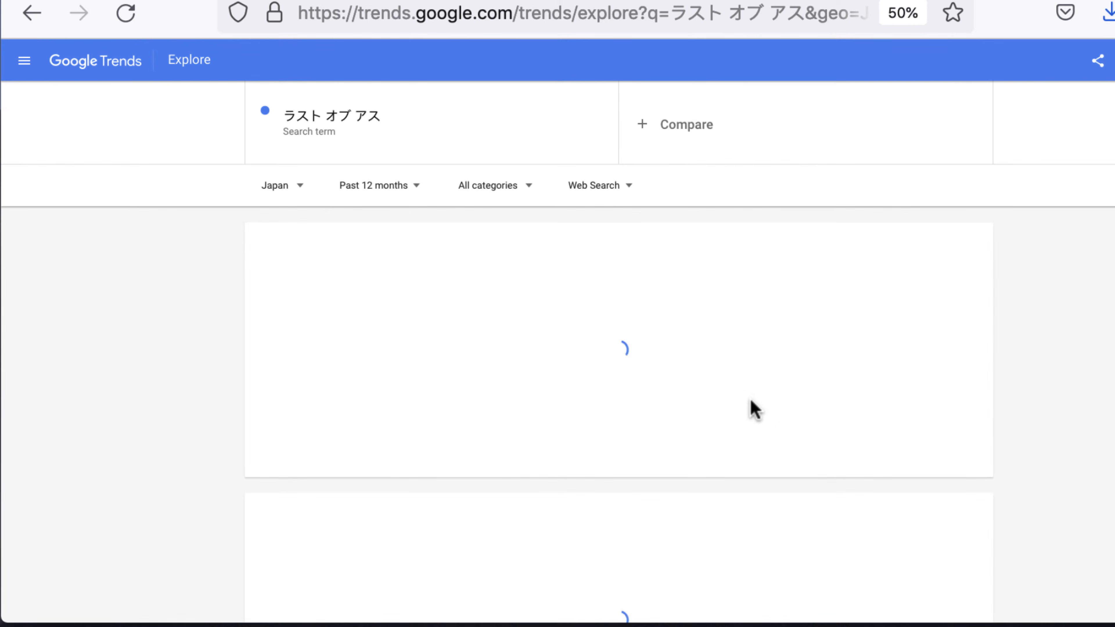
pyautogui.scroll(-3, 754, 409)
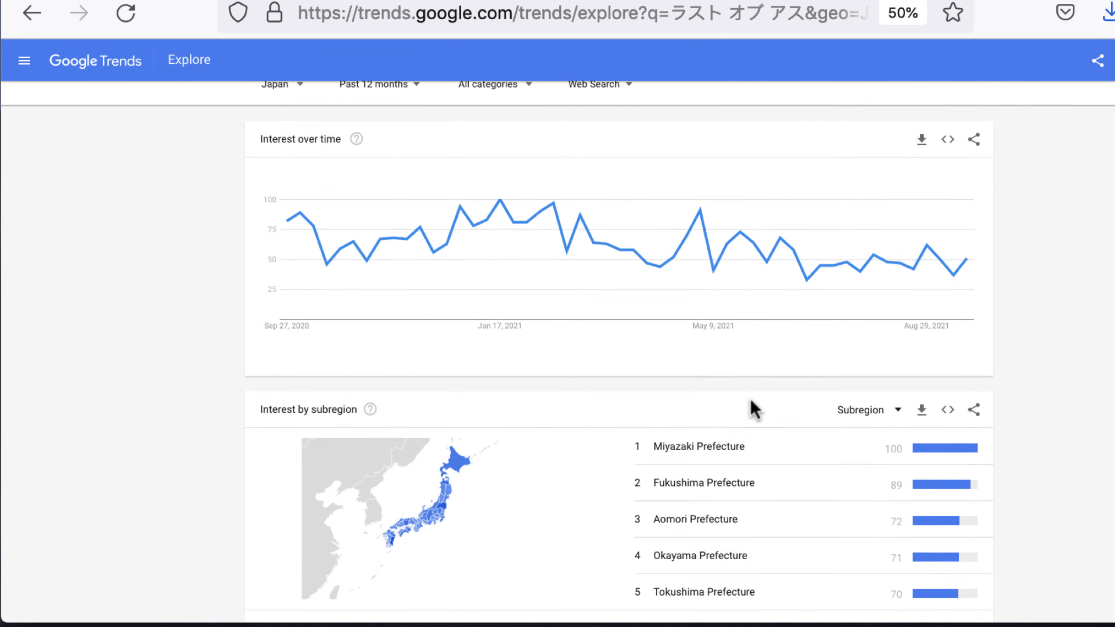
pyautogui.scroll(-7, 752, 404)
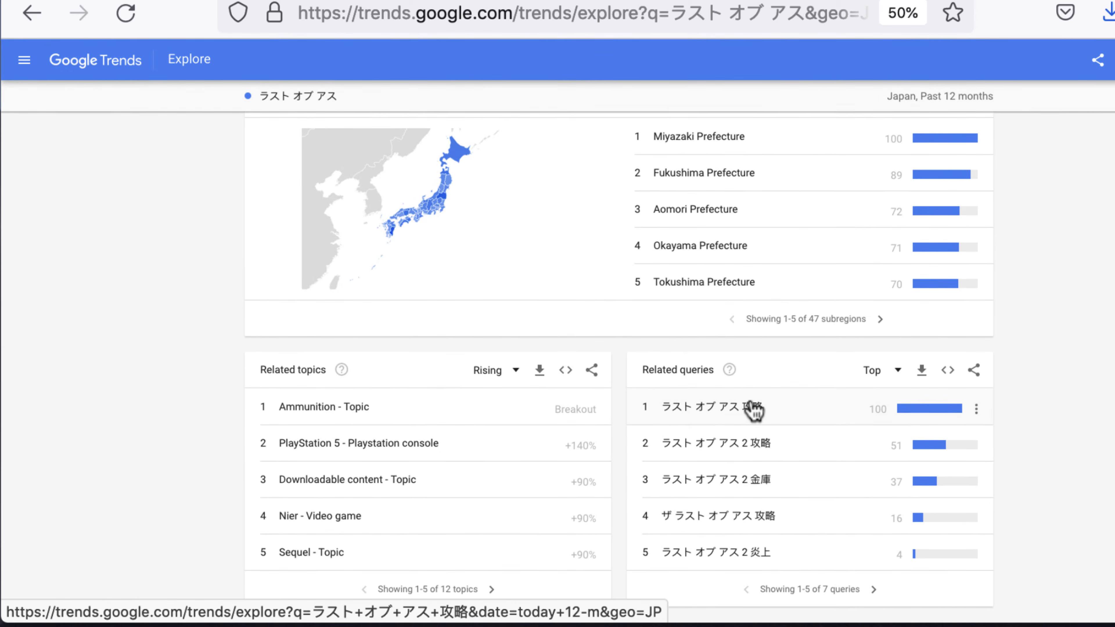
pyautogui.scroll(10, 752, 404)
pyautogui.click(31, 18)
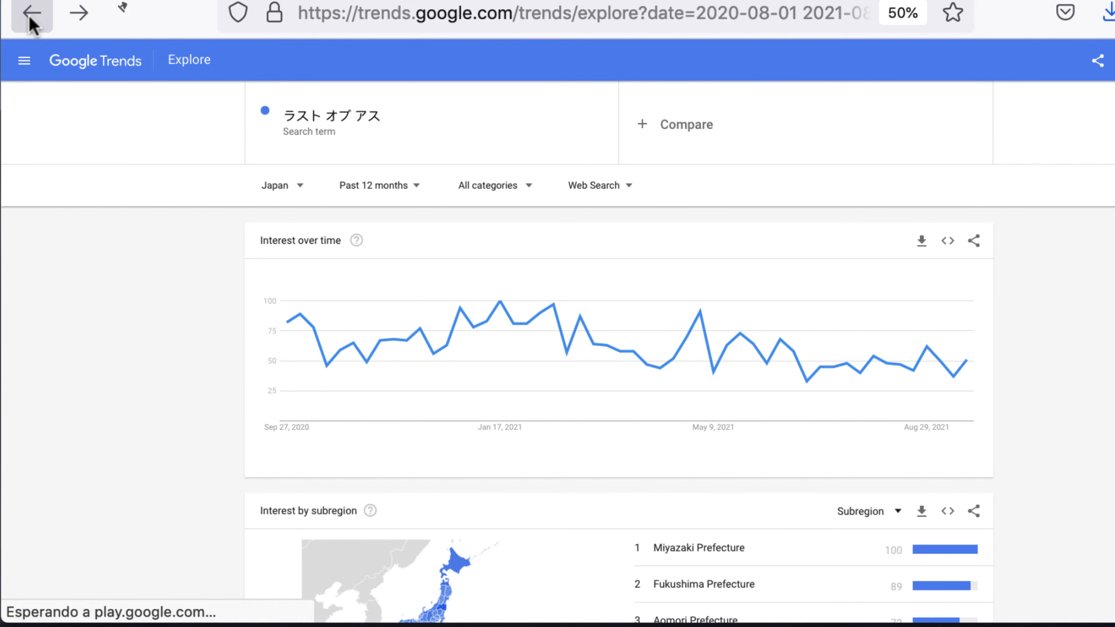